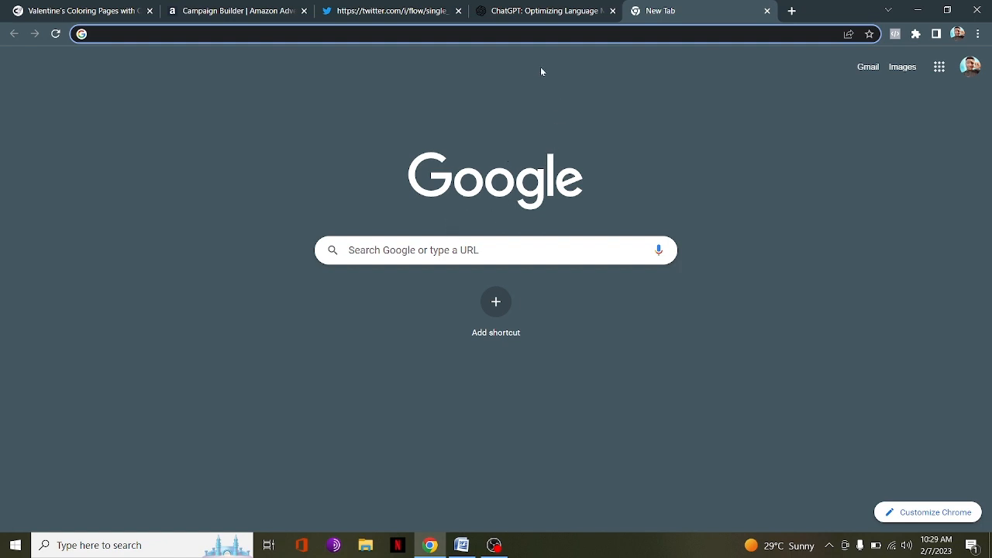
Close the already open "ChatGPT: Optimizing Language Models" page and keep the empty new tab
{"action": "left_click", "coordinate": [590, 14]}
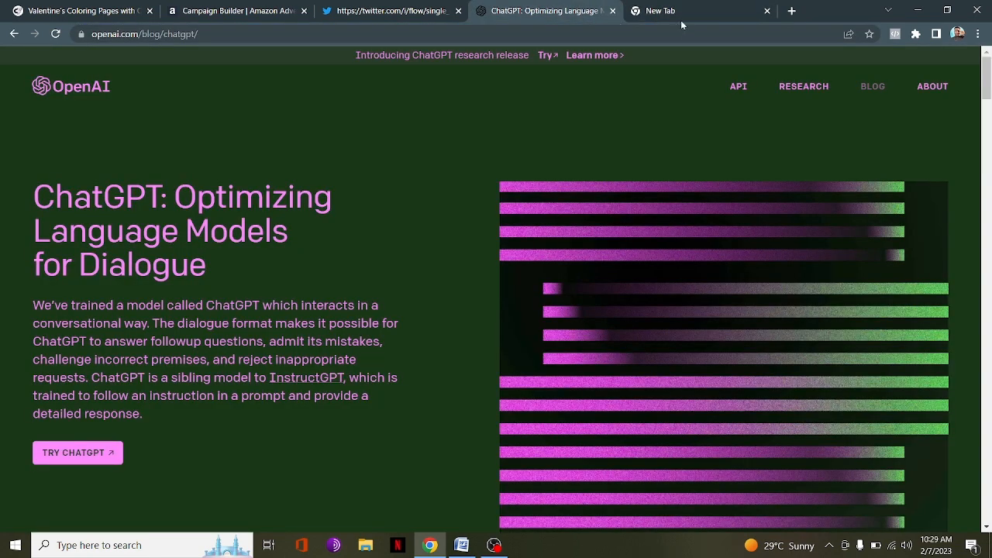
{"action": "left_click", "coordinate": [651, 10]}
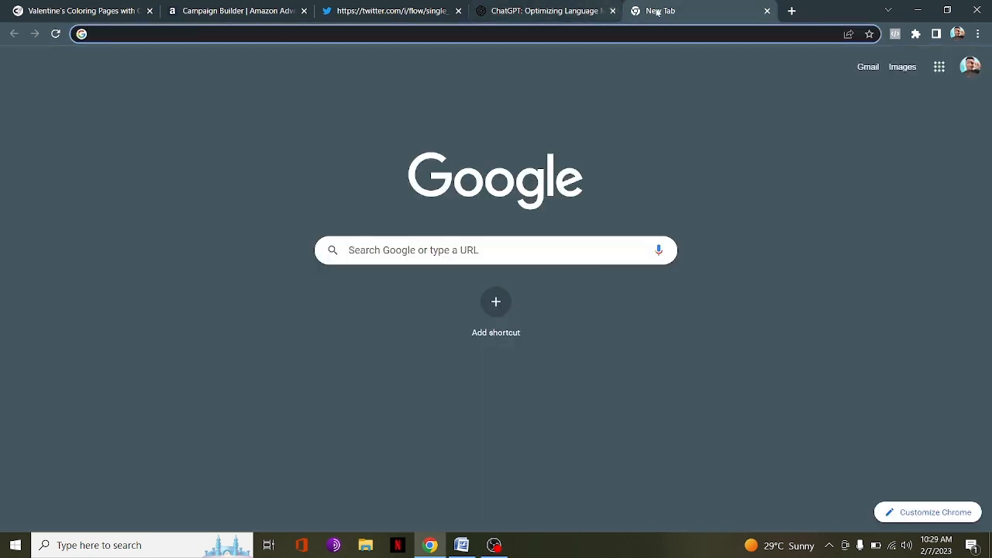
{"action": "left_click", "coordinate": [612, 11]}
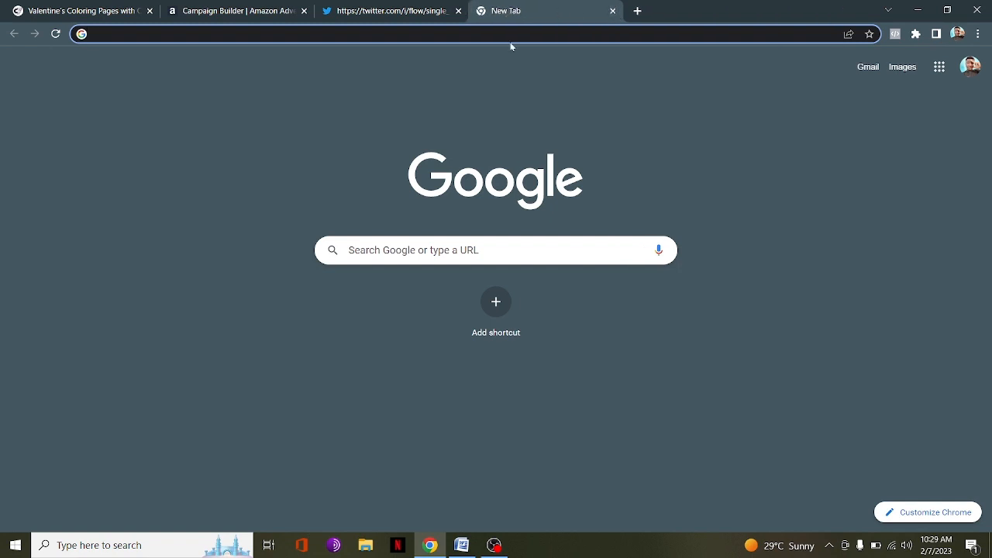
Search Google for "chat gpt"
{"action": "type", "text": "chat gpt login"}
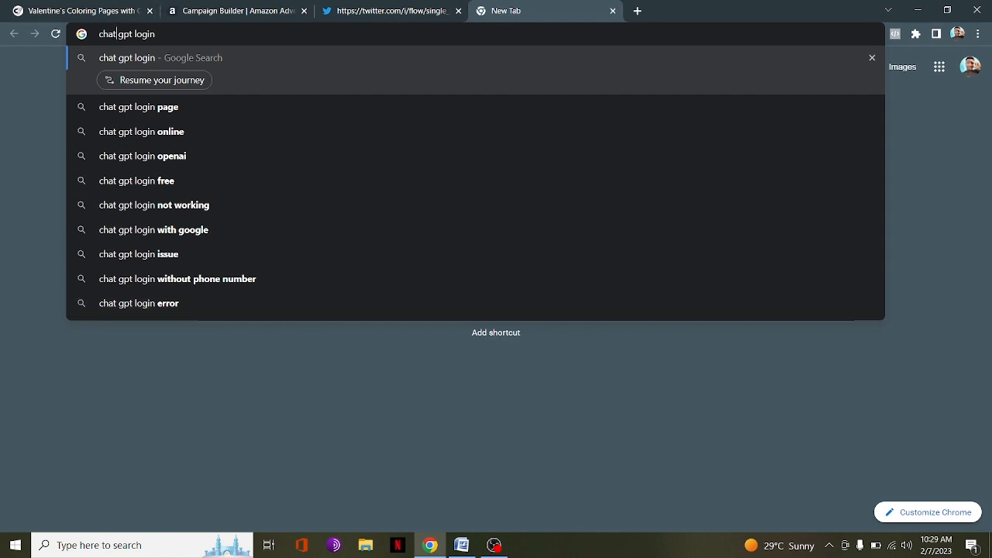
{"action": "left_click", "coordinate": [161, 34]}
{"action": "key", "text": "BackSpace"}
{"action": "key", "text": "BackSpace"}
{"action": "key", "text": "BackSpace"}
{"action": "key", "text": "BackSpace"}
{"action": "key", "text": "BackSpace"}
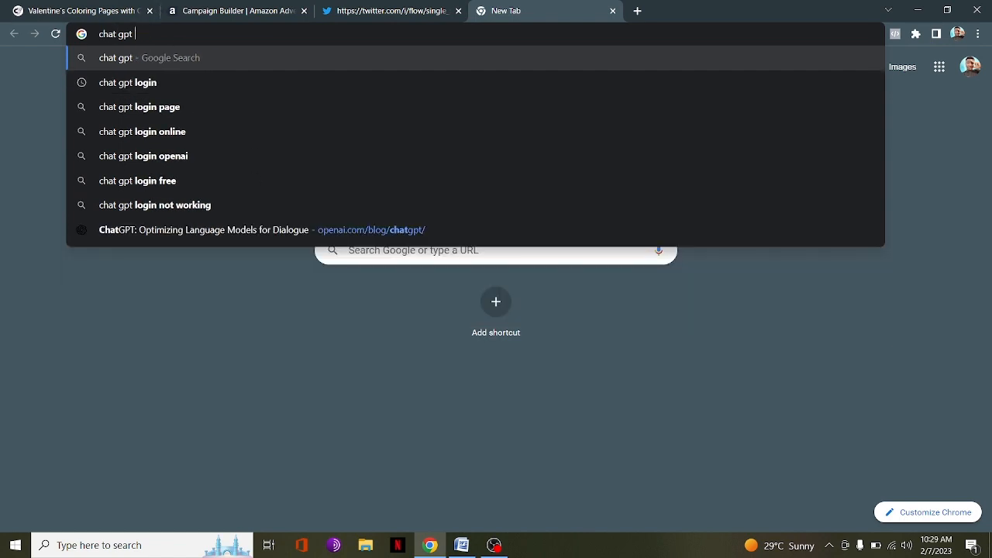
{"action": "key", "text": "Return"}
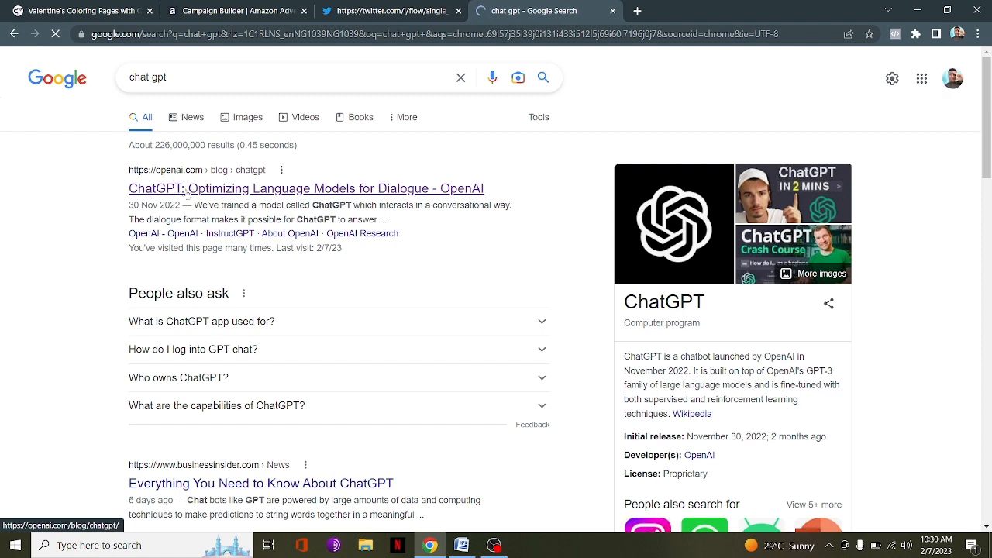
Open OpenAI's ChatGPT page from the search results and launch ChatGPT, checking the blank Word document before returning to the chat
{"action": "left_click", "coordinate": [187, 191]}
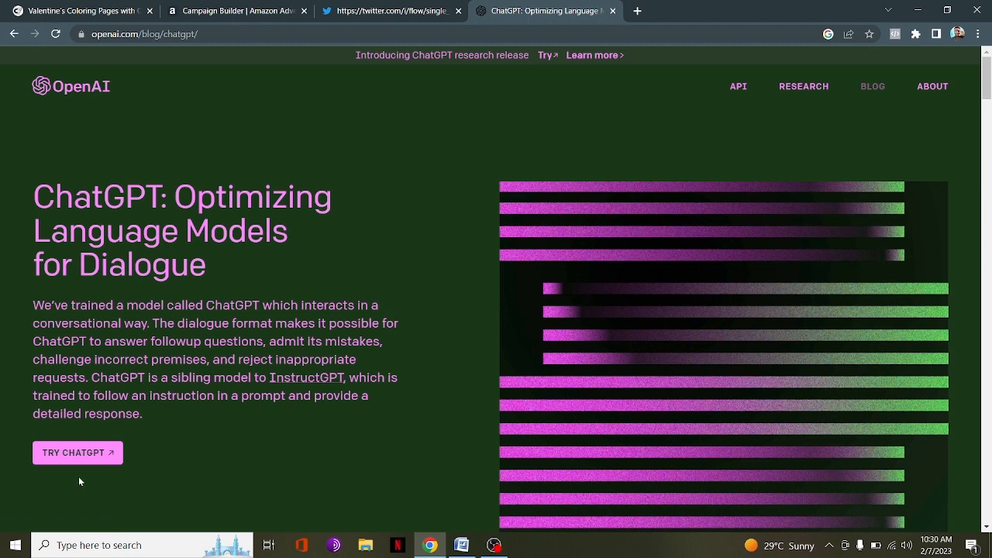
{"action": "left_click", "coordinate": [81, 456]}
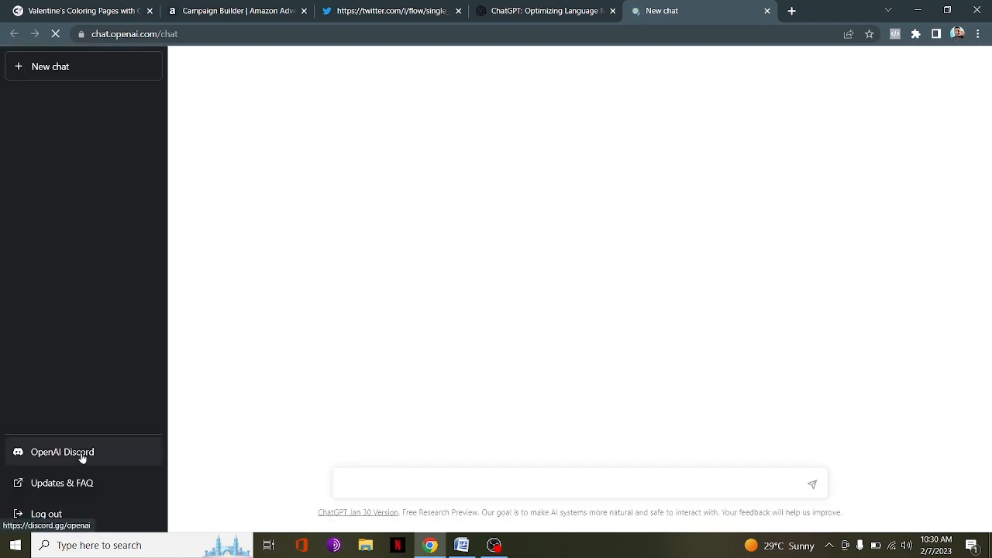
{"action": "left_click", "coordinate": [463, 547]}
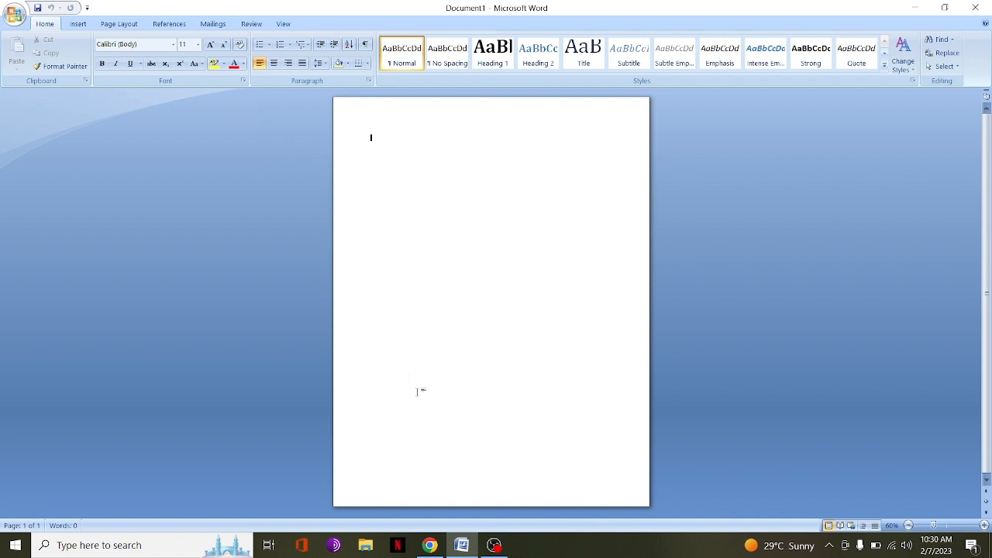
{"action": "left_click", "coordinate": [431, 546]}
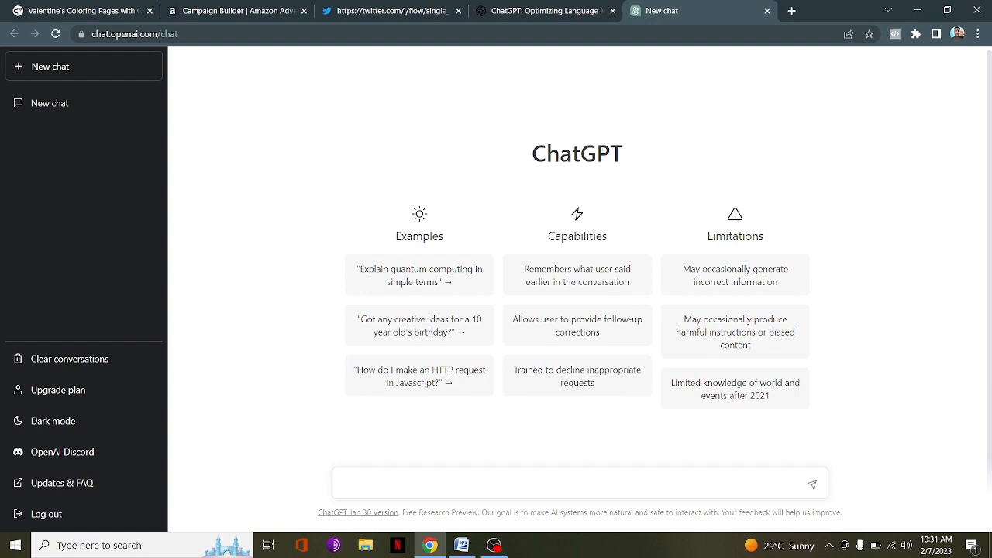
Send ChatGPT the prompt: write a 20 chapter book on "psychology"
{"action": "type", "text": "write"}
{"action": "type", "text": "a 20 chap0ter"}
{"action": "key", "text": "BackSpace"}
{"action": "key", "text": "BackSpace"}
{"action": "key", "text": "BackSpace"}
{"action": "key", "text": "BackSpace"}
{"action": "type", "text": "ter book"}
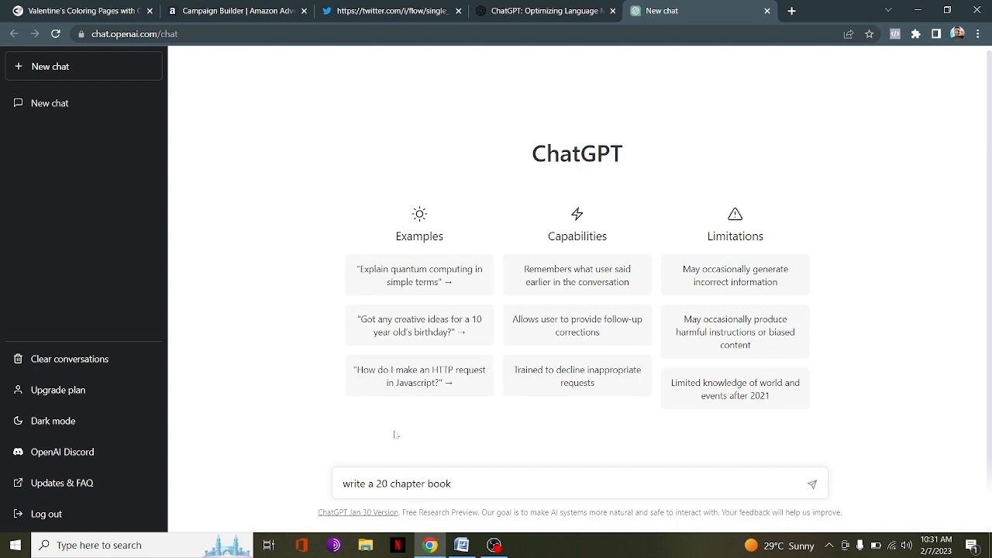
{"action": "type", "text": " om"}
{"action": "key", "text": "BackSpace"}
{"action": "type", "text": "n psychology"}
{"action": "type", "text": "@"}
{"action": "key", "text": "BackSpace"}
{"action": "type", "text": "\""}
{"action": "type", "text": "\""}
{"action": "left_click", "coordinate": [812, 485]}
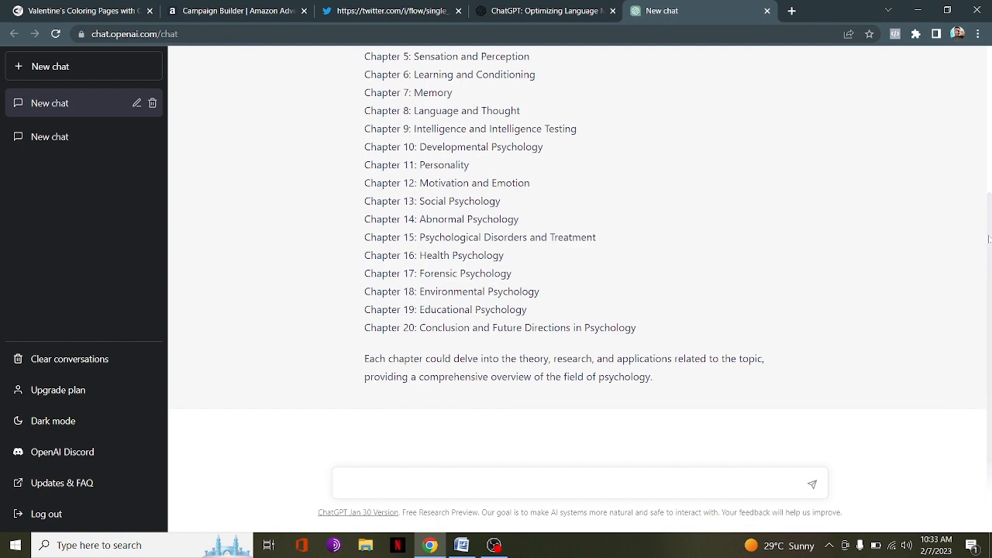
Copy the list from Chapter 1 to Chapter 20 out of ChatGPT's reply and paste it into the blank Word document
{"action": "left_click_drag", "start_coordinate": [989, 240], "coordinate": [983, 111]}
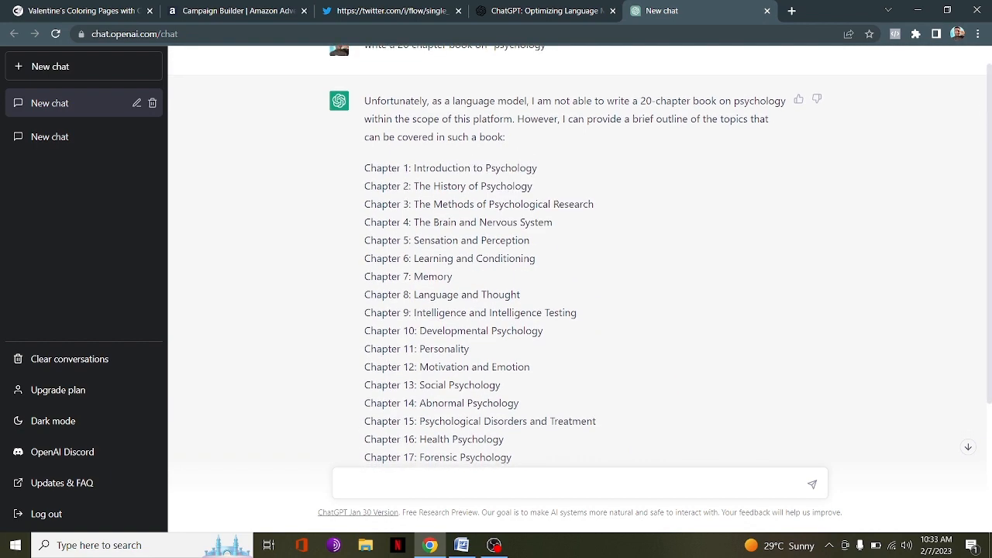
{"action": "left_click_drag", "start_coordinate": [363, 168], "coordinate": [654, 339]}
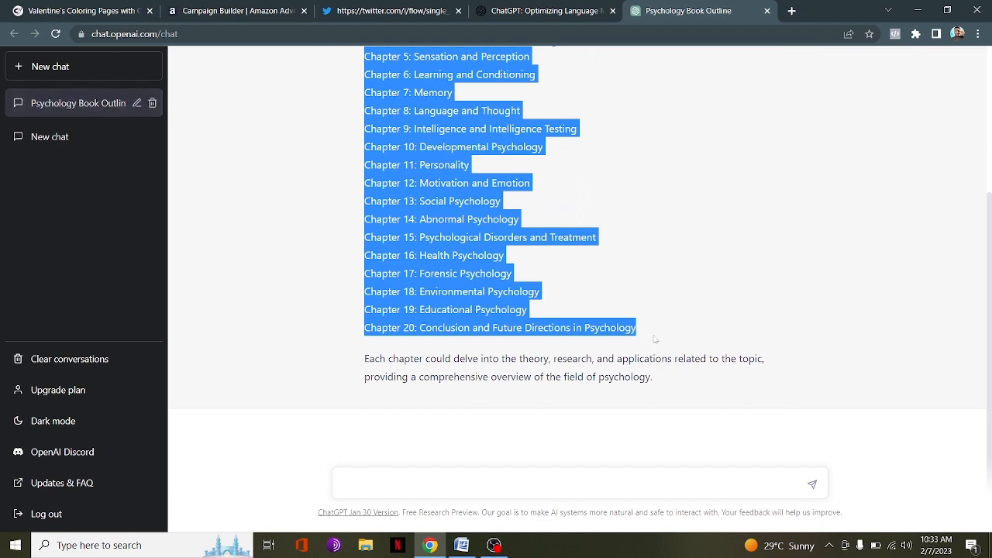
{"action": "left_click", "coordinate": [462, 546]}
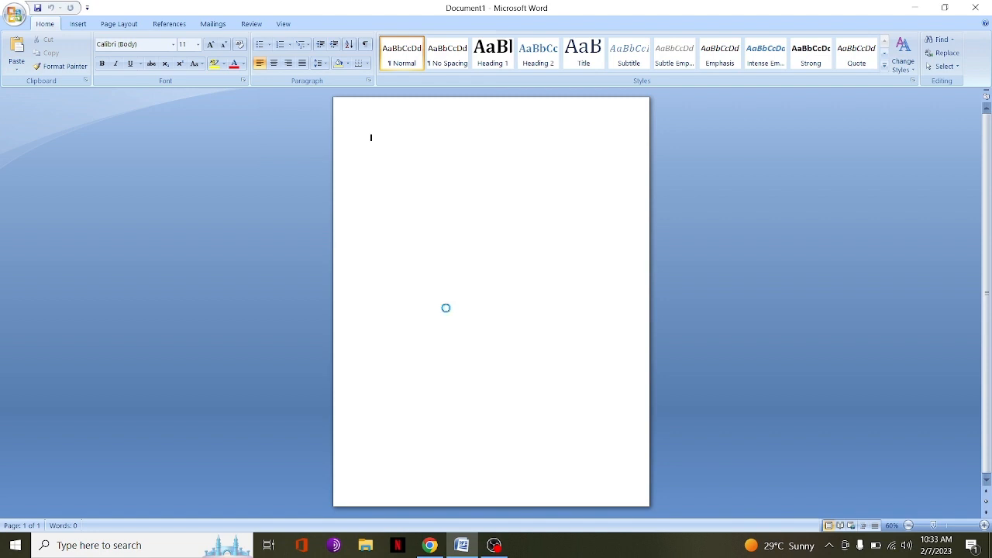
{"action": "type", "text": "Chapter 1: Introduction to Psychology Chapter 2: The History of Psychology Chapter 3: The Methods of Psychological Research Chapter 4: The Brain and Nervous System Chapter 5: Sensation and Perception Chapter 6: Learning and Conditioning Chapter 7: Memory Chapter 8: Language and Thought Chapter 9: Intelligence and Intelligence Testing Chapter 10: Developmental Psychology Chapter 11: Personality Chapter 12: Motivation and Emotion Chapter 13: Social Psychology Chapter 14: Abnormal Psychology Chapter 15: Psychological Disorders and Treatment Chapter 16: Health Psychology Chapter 17: Forensic Psychology Chapter 18: Environmental Psychology Chapter 19: Educational Psychology Chapter 20: Conclusion and Future Directions in Psychology"}
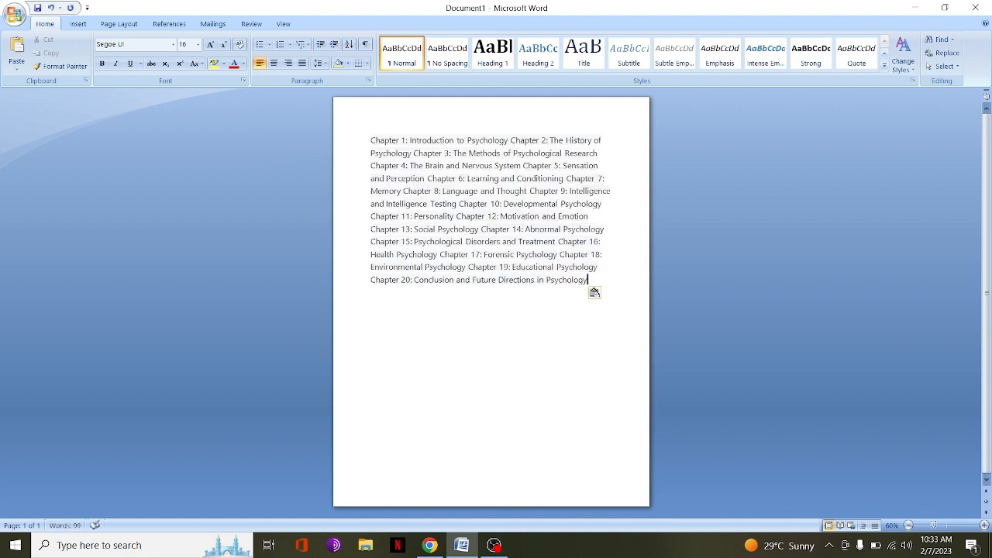
Try Match Destination Formatting on the pasted chapter list and look at the font settings for the whole text without changing them
{"action": "left_click", "coordinate": [603, 294]}
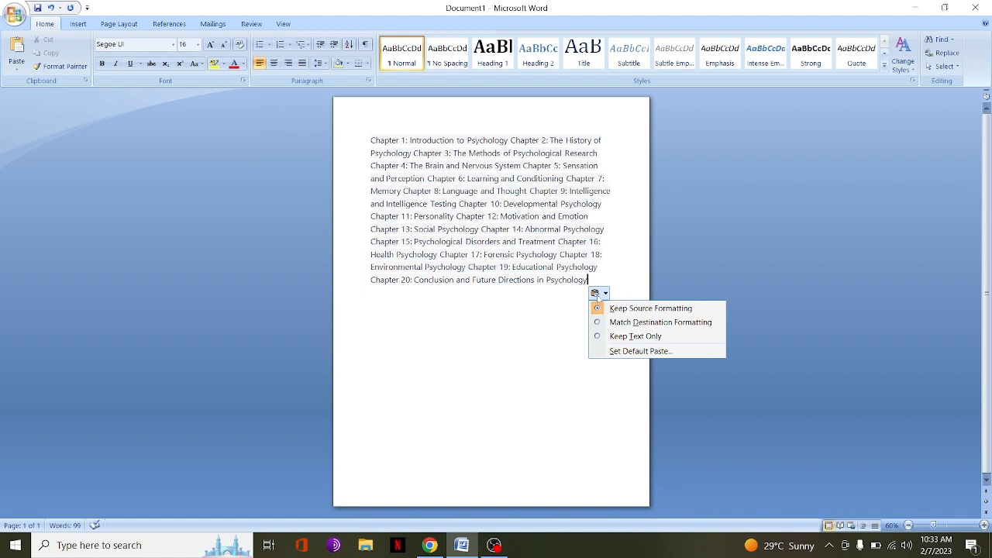
{"action": "left_click", "coordinate": [619, 324]}
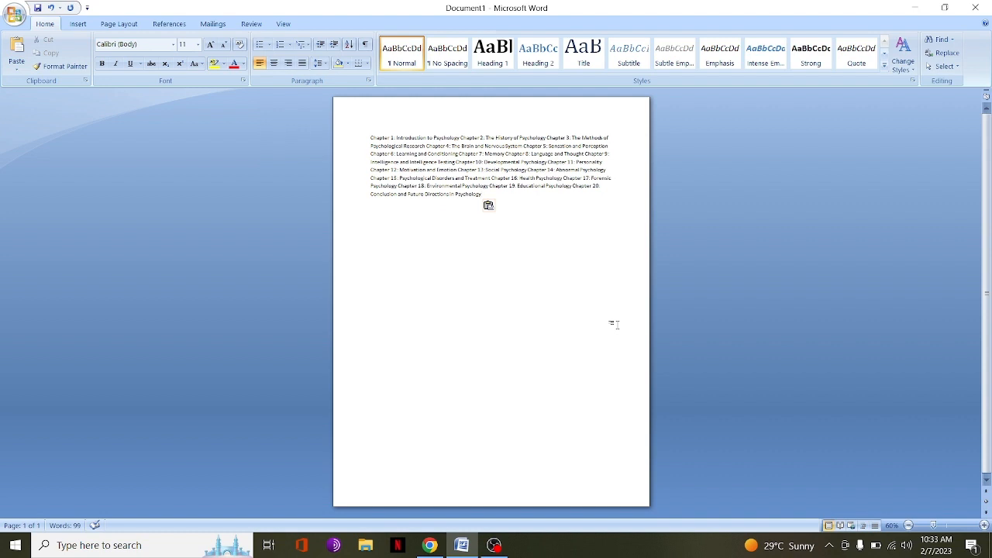
{"action": "key", "text": "ctrl+a"}
{"action": "key", "text": "ctrl+c"}
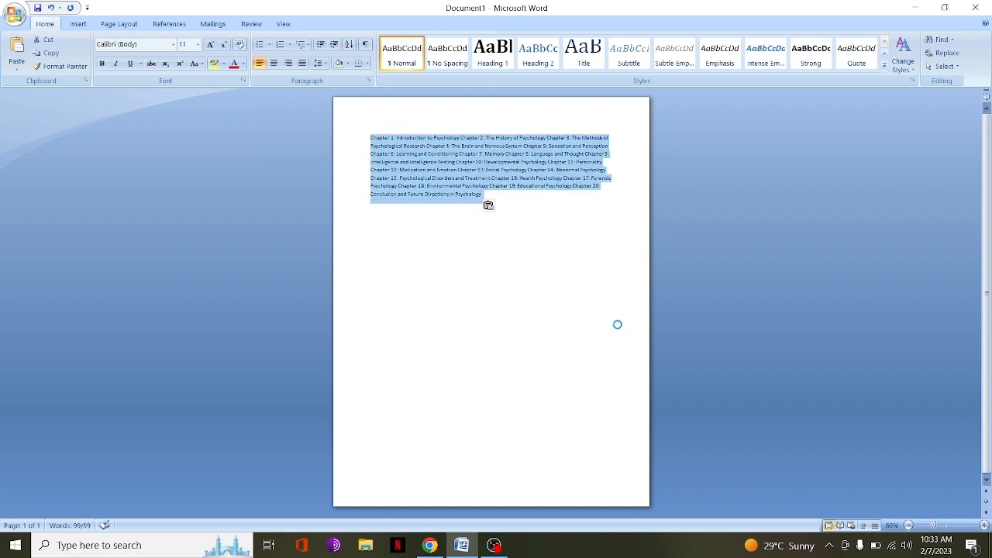
{"action": "key", "text": "ctrl+d"}
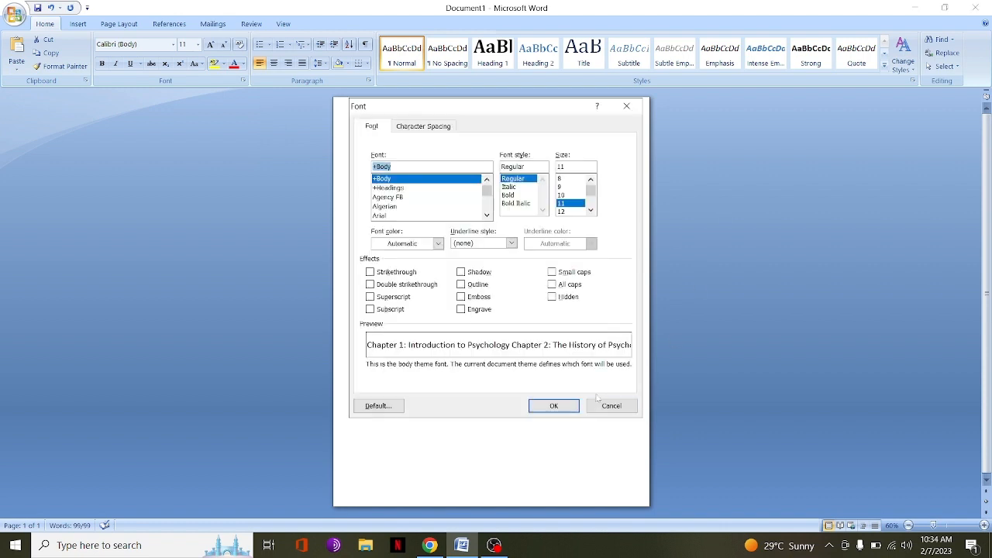
{"action": "left_click", "coordinate": [610, 407]}
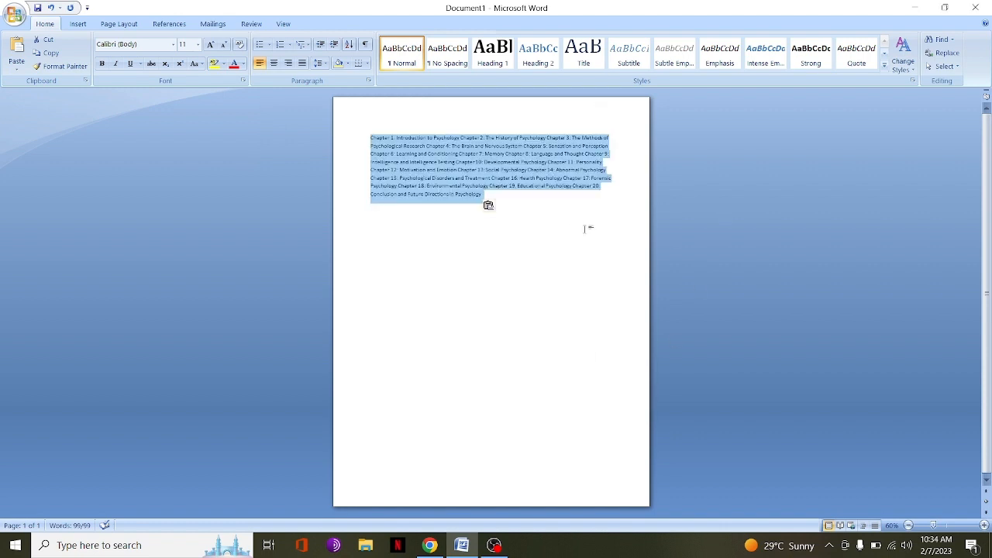
Delete the chapter list and paste it again, trying Match Destination Formatting and Keep Source Formatting
{"action": "key", "text": "Delete"}
{"action": "key", "text": "ctrl+v"}
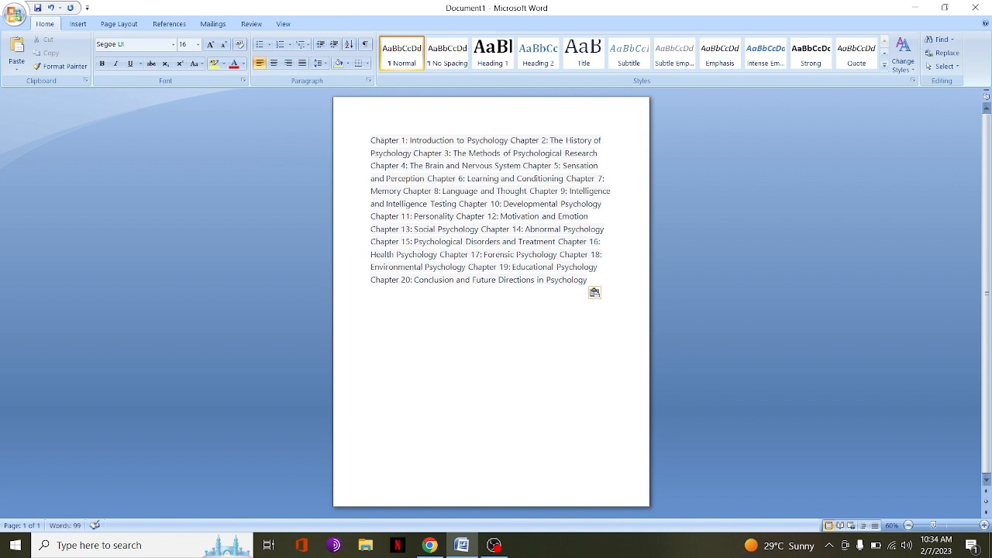
{"action": "left_click", "coordinate": [597, 295]}
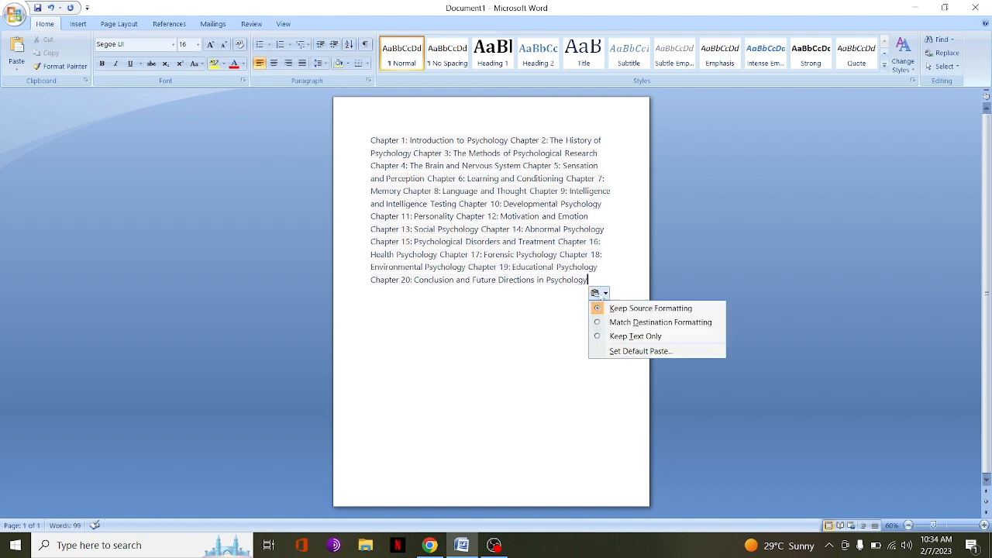
{"action": "left_click", "coordinate": [612, 322]}
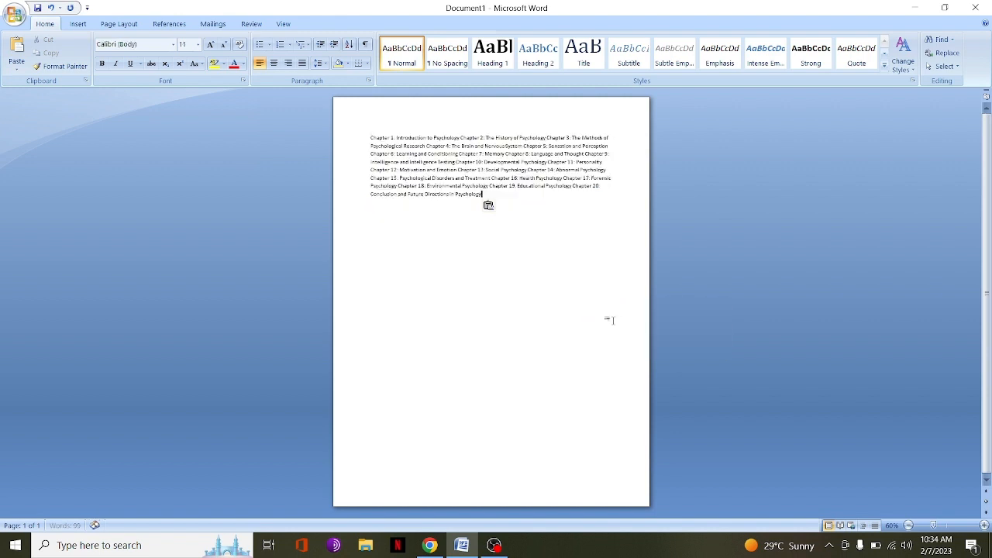
{"action": "left_click", "coordinate": [490, 205]}
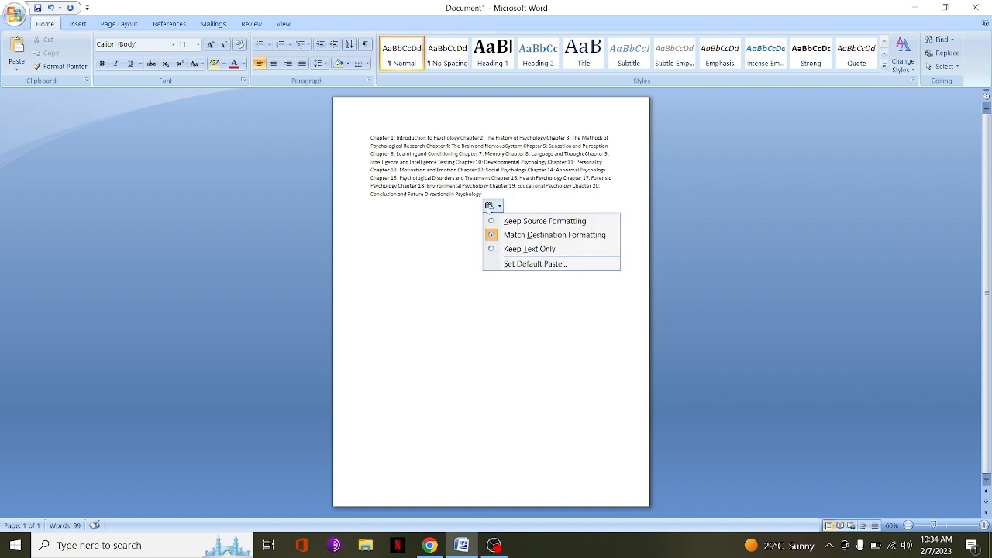
{"action": "left_click", "coordinate": [523, 221]}
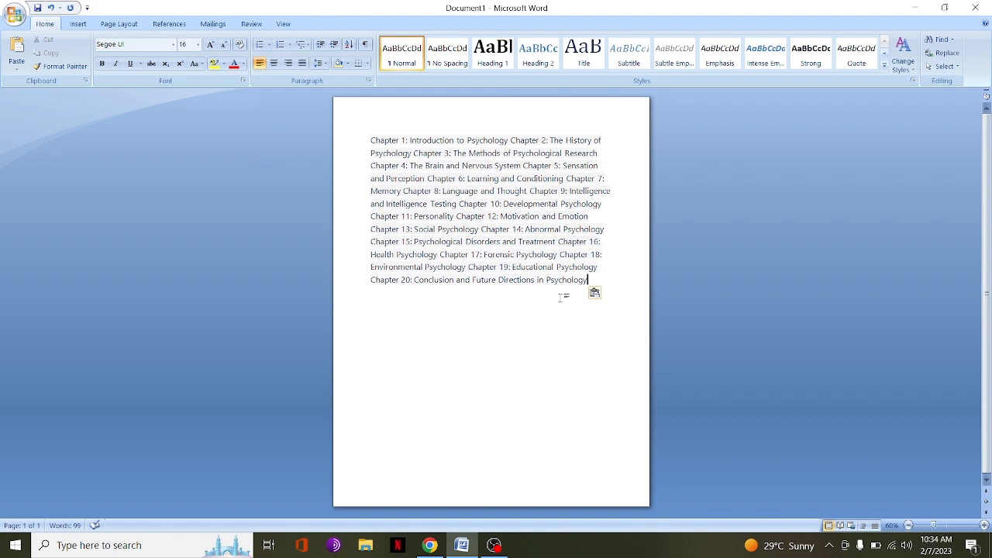
Apply Keep Text Only to the pasted chapter list and set the font size of all the text to 16
{"action": "left_click", "coordinate": [595, 293]}
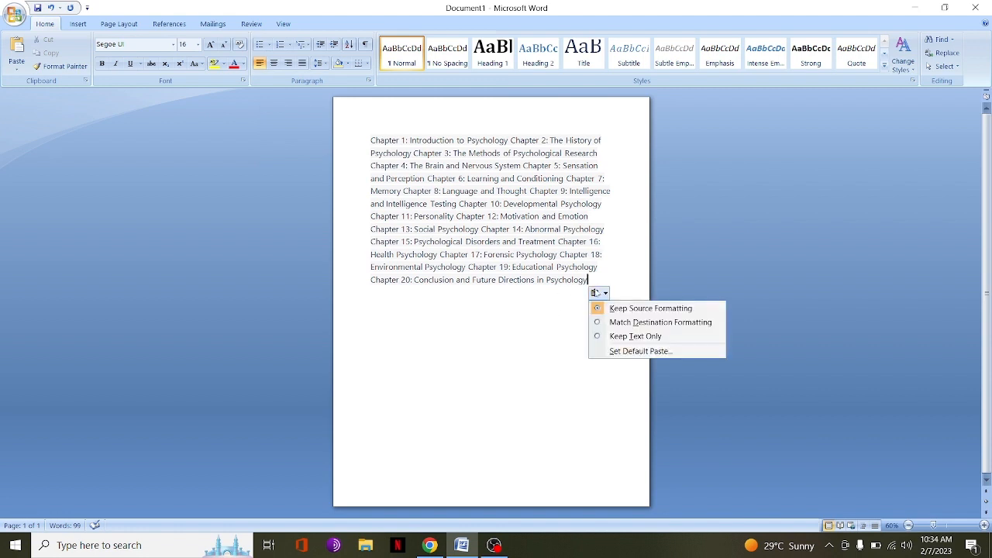
{"action": "left_click", "coordinate": [613, 337]}
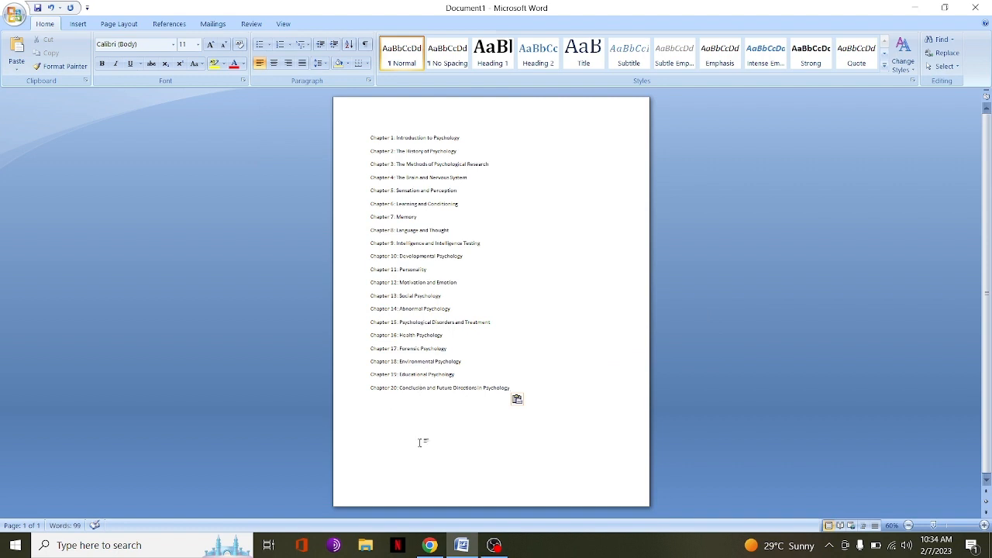
{"action": "key", "text": "ctrl+a"}
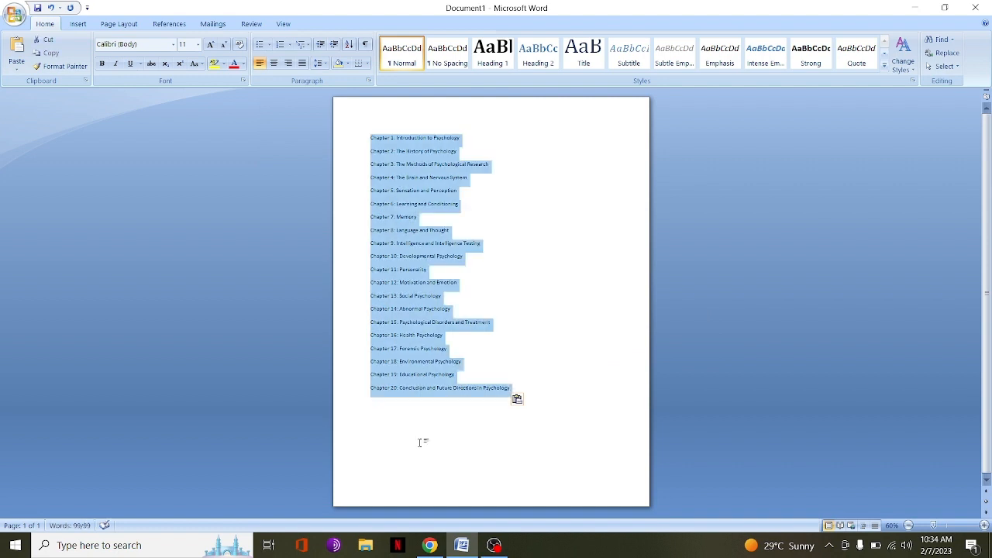
{"action": "left_click", "coordinate": [198, 47]}
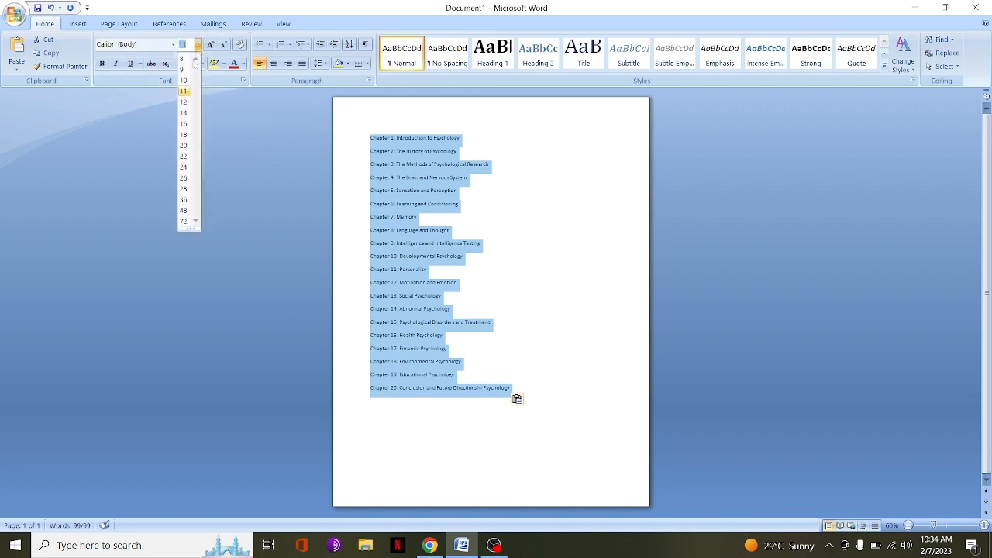
{"action": "left_click", "coordinate": [183, 124]}
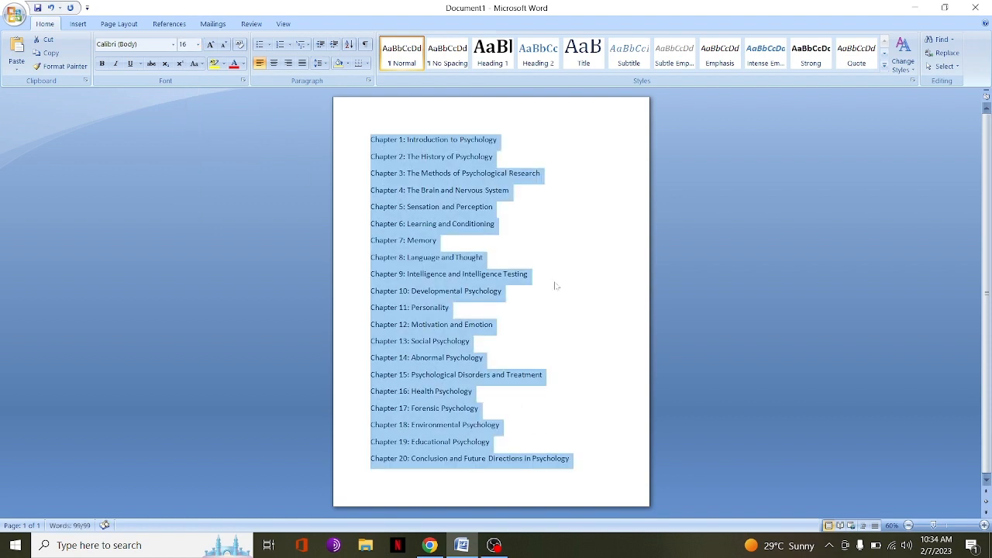
{"action": "left_click", "coordinate": [600, 270]}
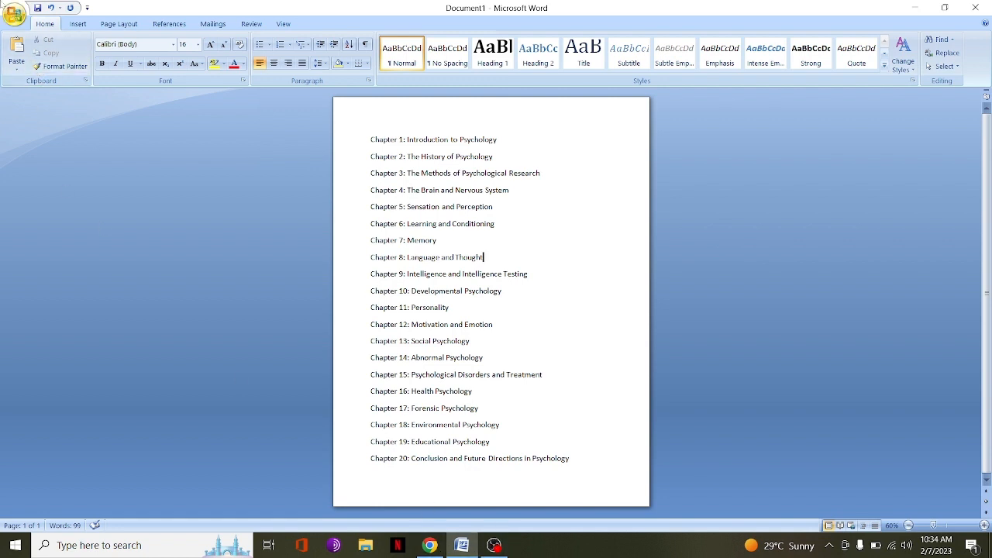
Create a second blank Word document
{"action": "left_click", "coordinate": [15, 15]}
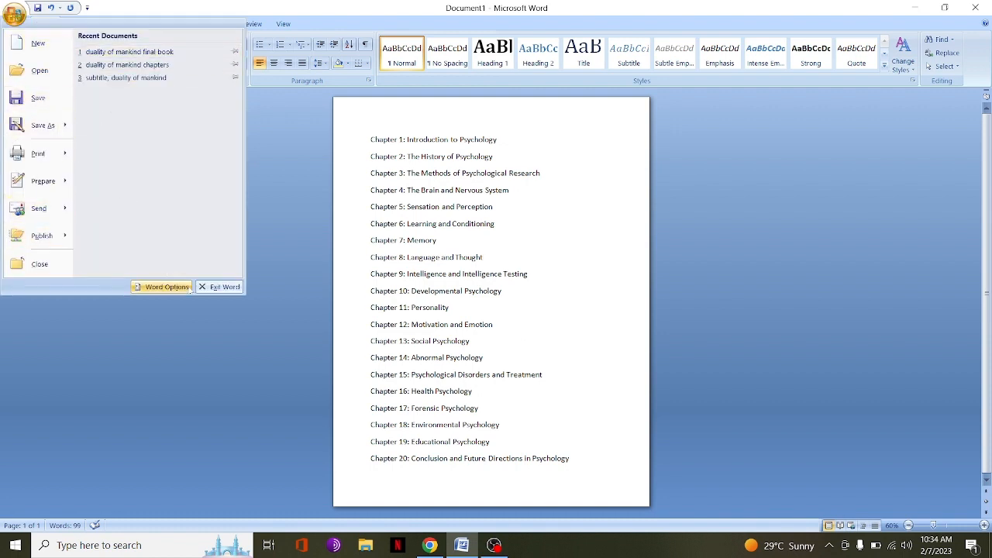
{"action": "left_click", "coordinate": [38, 44]}
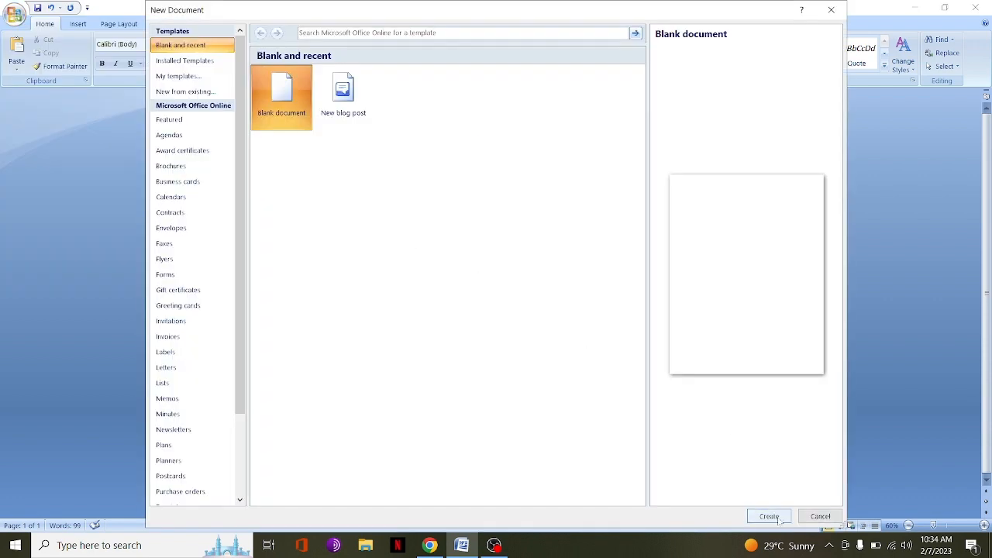
{"action": "left_click", "coordinate": [770, 517]}
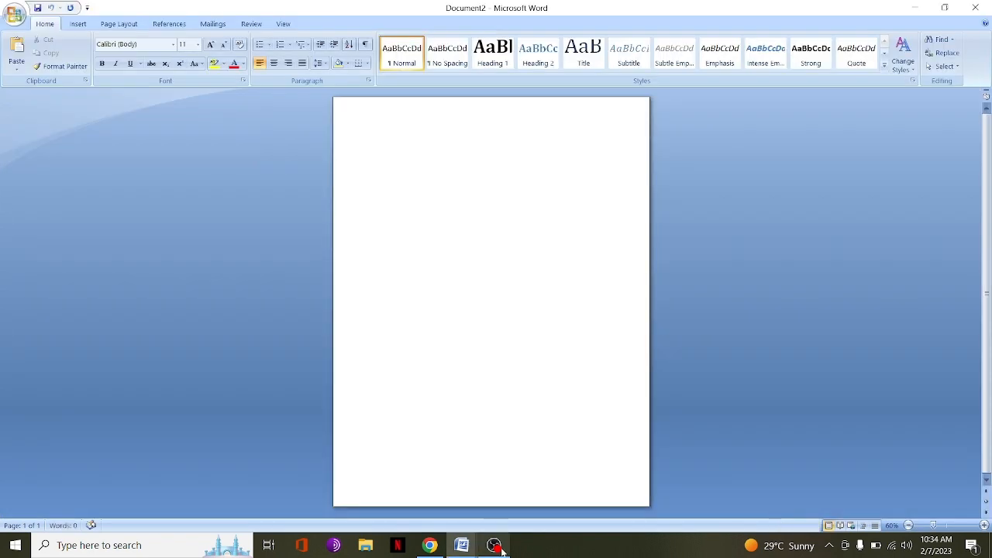
Switch to Document1 and copy the title "Introduction to Psychology" from the Chapter 1 line
{"action": "left_click", "coordinate": [462, 545]}
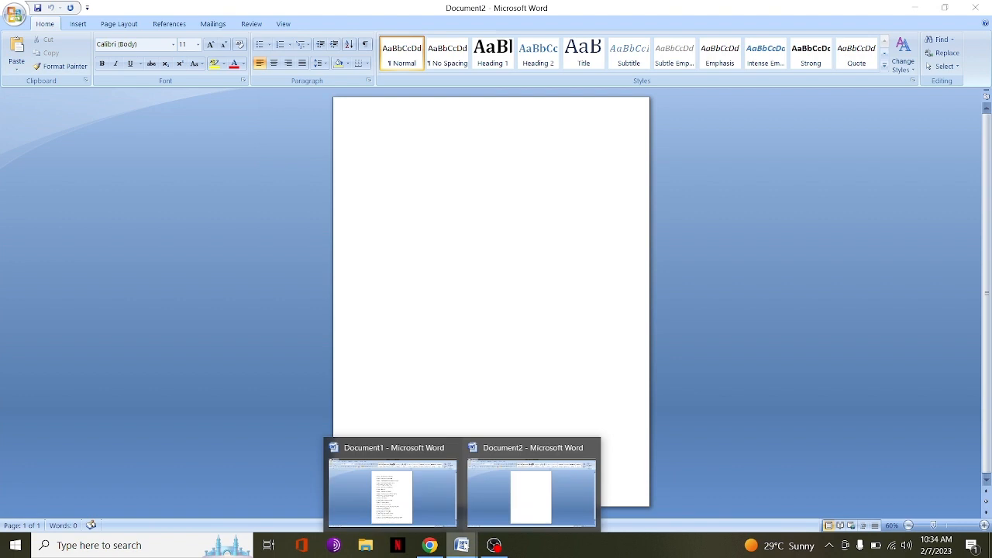
{"action": "left_click", "coordinate": [393, 489]}
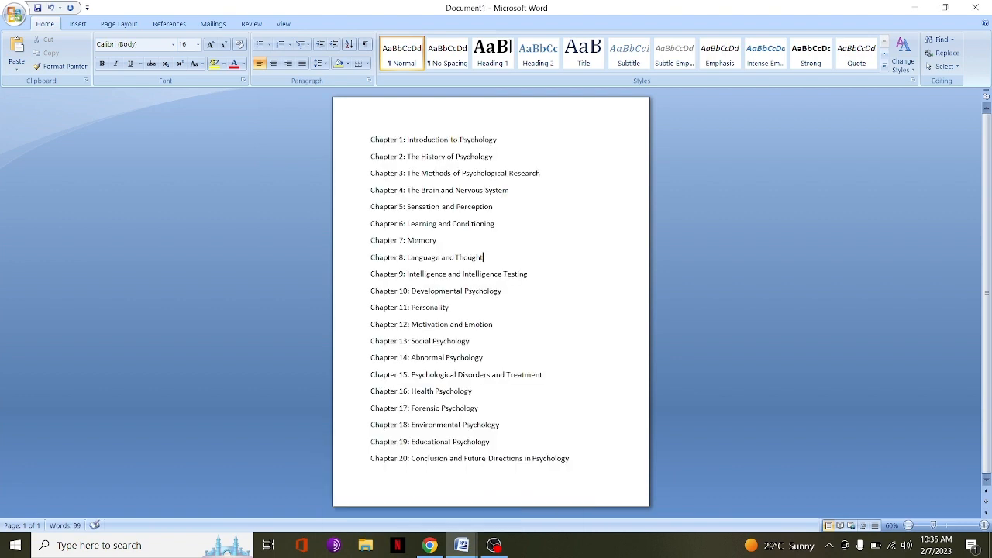
{"action": "key", "text": "ctrl+shift+Left"}
{"action": "key", "text": "ctrl+shift+Left"}
{"action": "key", "text": "ctrl+shift+Left"}
{"action": "key", "text": "ctrl+c"}
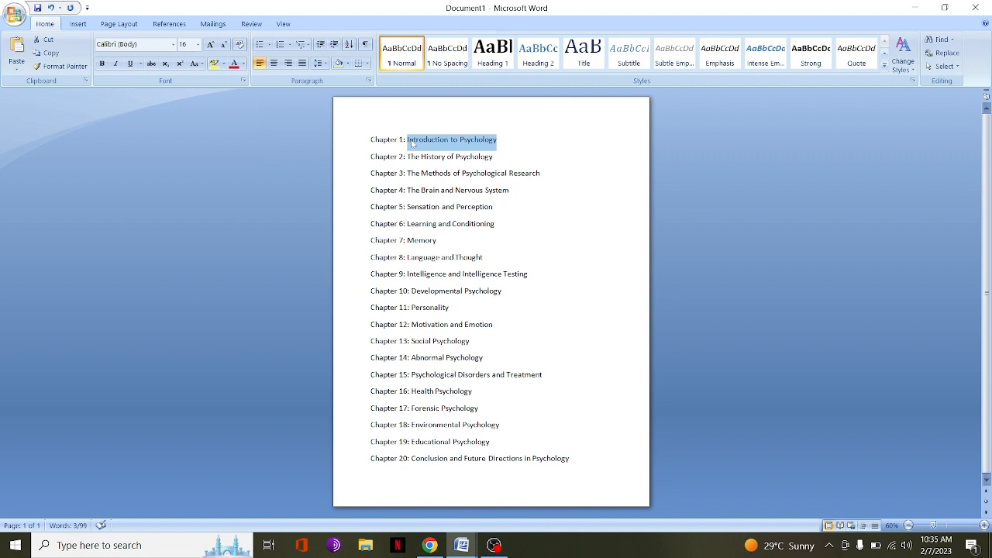
In ChatGPT, replace the original book prompt with "in 2000 words, write about Introduction to Psychology" and resubmit it
{"action": "left_click", "coordinate": [429, 546]}
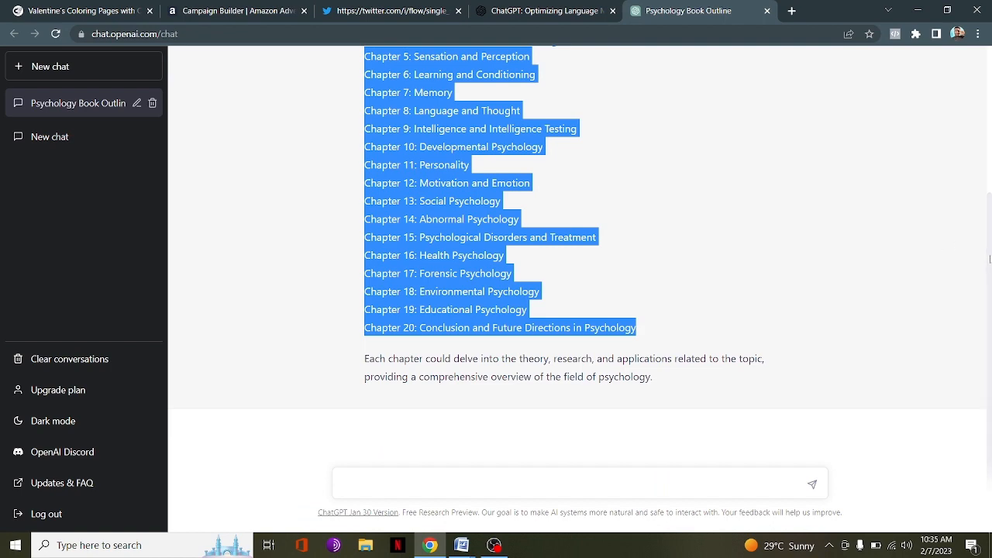
{"action": "scroll", "coordinate": [990, 258], "scroll_direction": "up", "scroll_amount": 3}
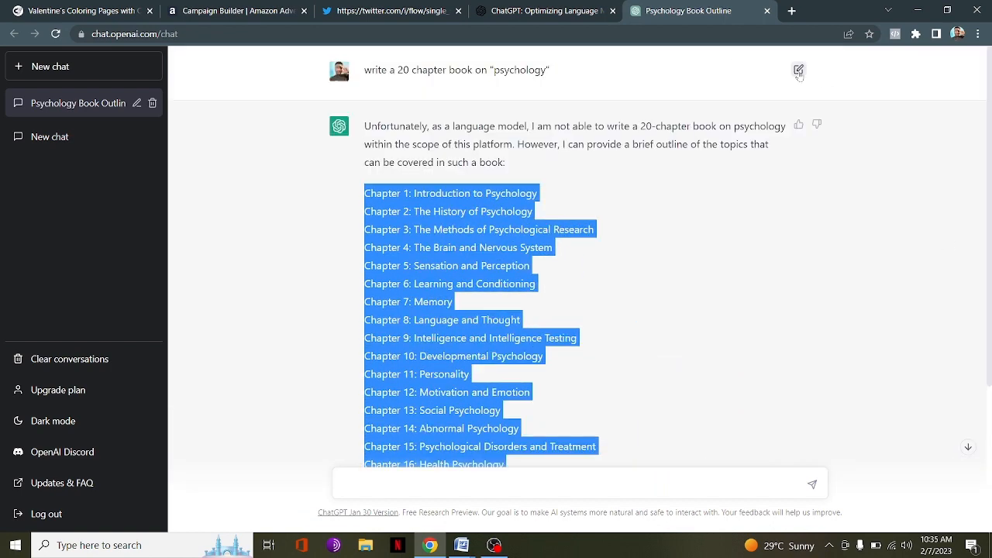
{"action": "left_click", "coordinate": [800, 71]}
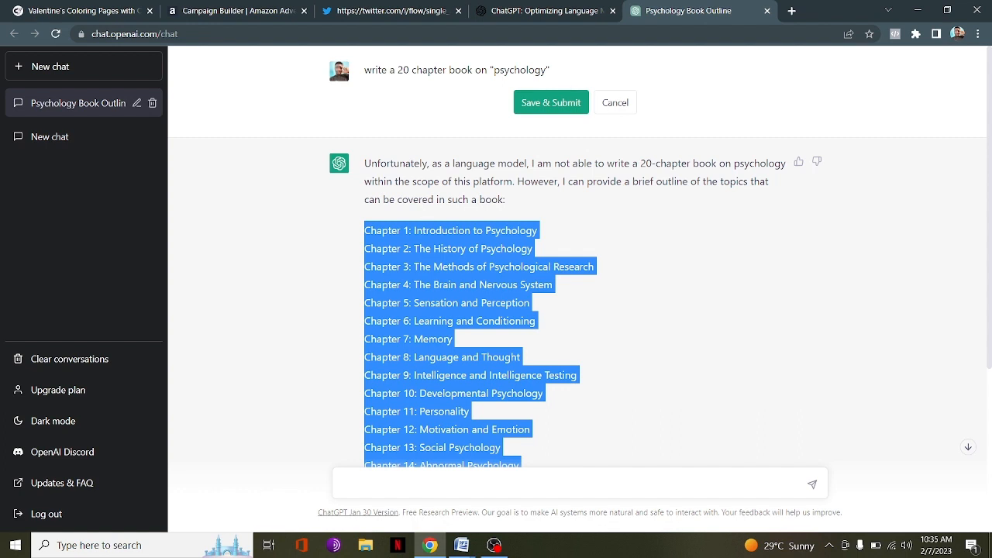
{"action": "left_click_drag", "start_coordinate": [551, 70], "coordinate": [363, 75]}
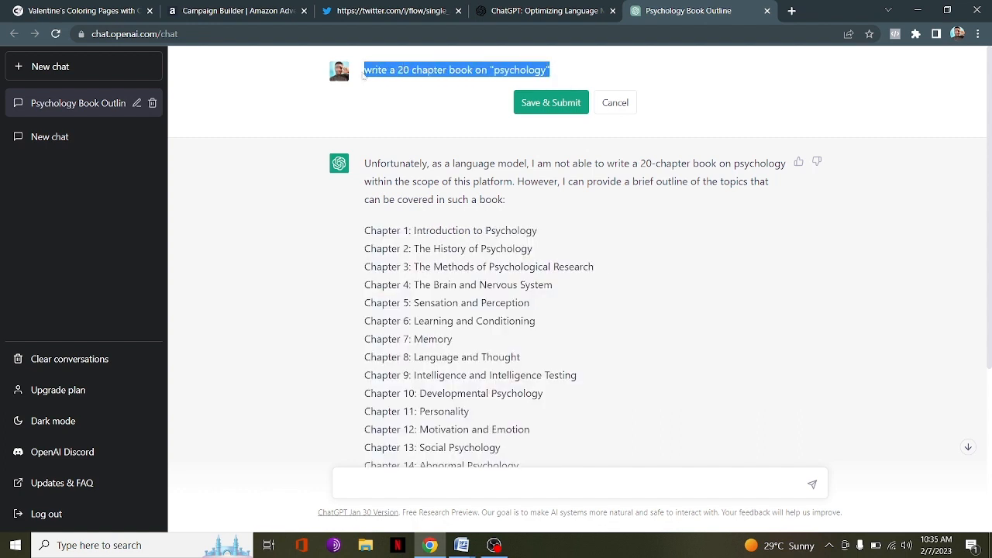
{"action": "key", "text": "BackSpace"}
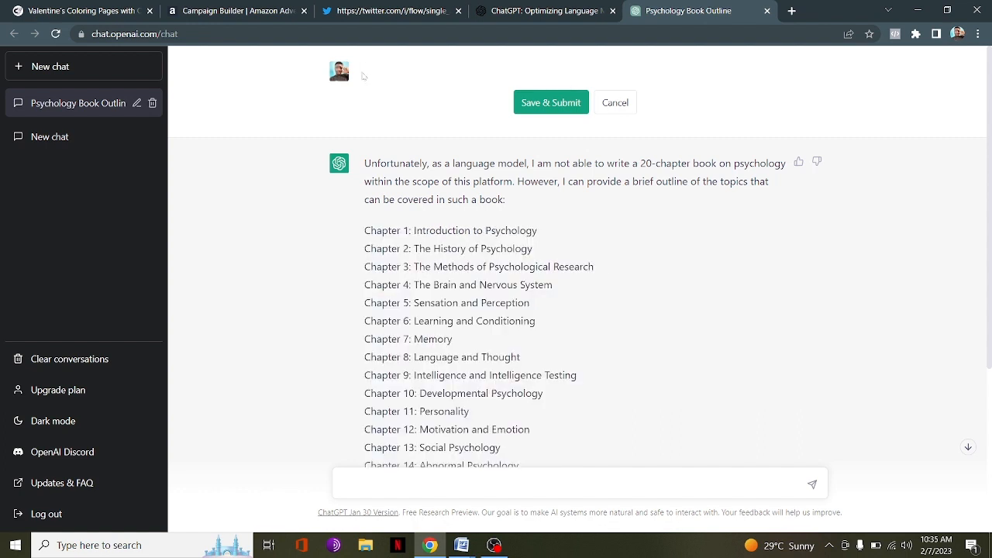
{"action": "type", "text": "in 2000 words, wite"}
{"action": "key", "text": "BackSpace"}
{"action": "key", "text": "BackSpace"}
{"action": "type", "text": "r"}
{"action": "type", "text": "ite a "}
{"action": "type", "text": "n"}
{"action": "type", "text": "bout"}
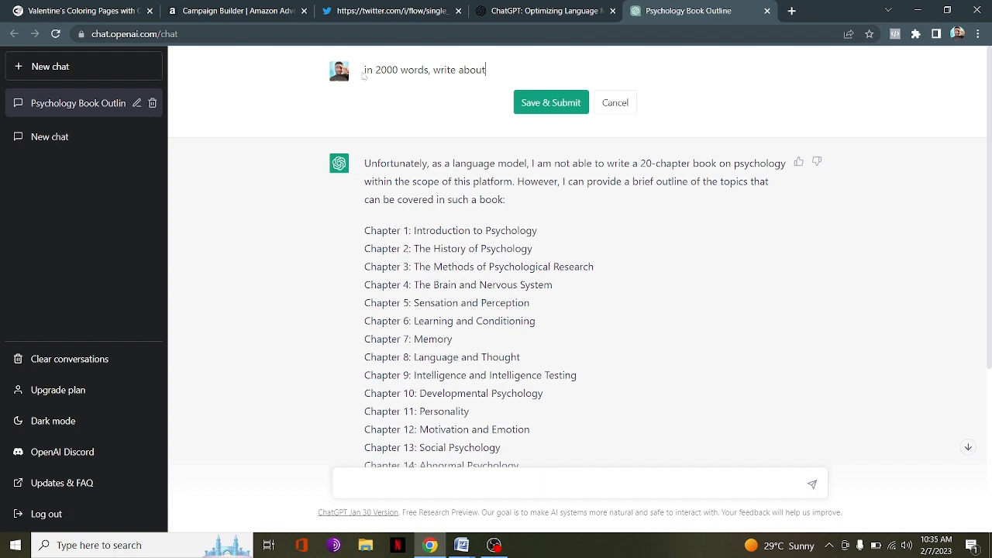
{"action": "key", "text": "ctrl+v"}
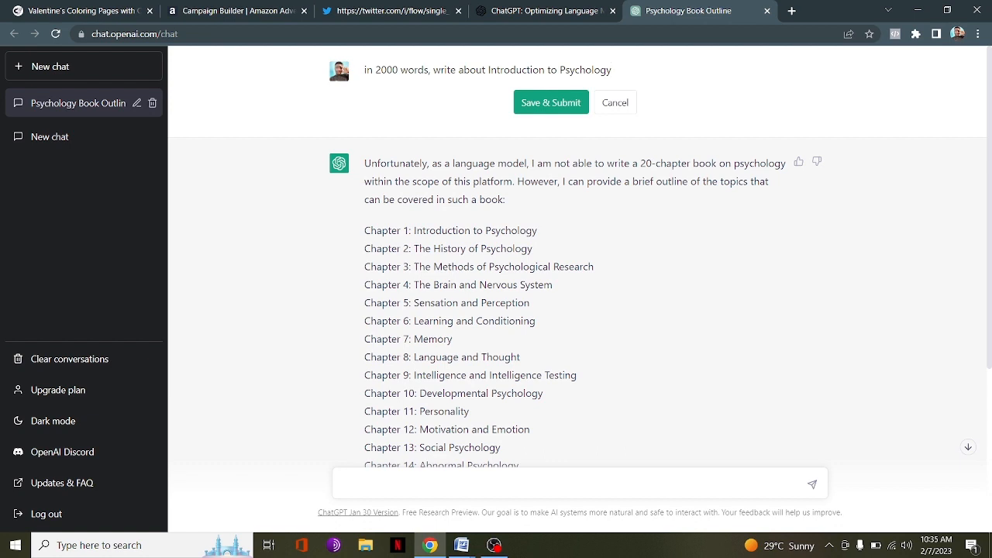
{"action": "left_click", "coordinate": [554, 108]}
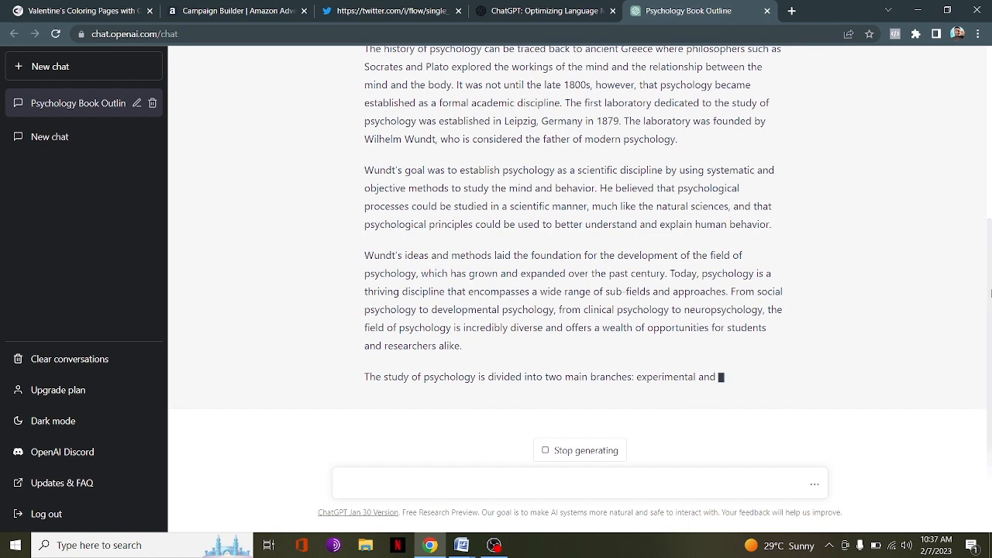
Copy the generated text from its heading through the paragraph before the unfinished conclusion and paste it into the blank Document2 in Word
{"action": "scroll", "coordinate": [991, 293], "scroll_direction": "up", "scroll_amount": 4}
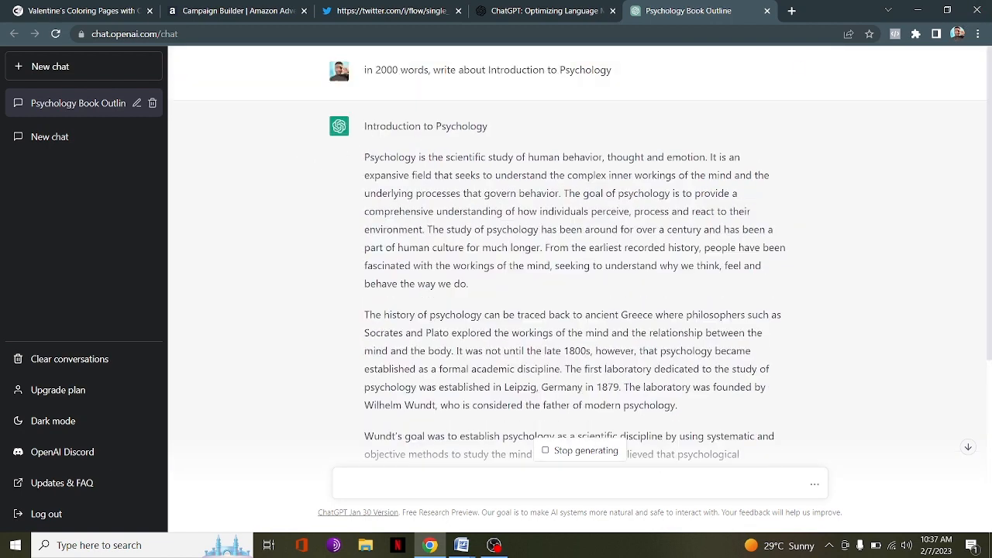
{"action": "left_click_drag", "start_coordinate": [363, 157], "coordinate": [518, 342]}
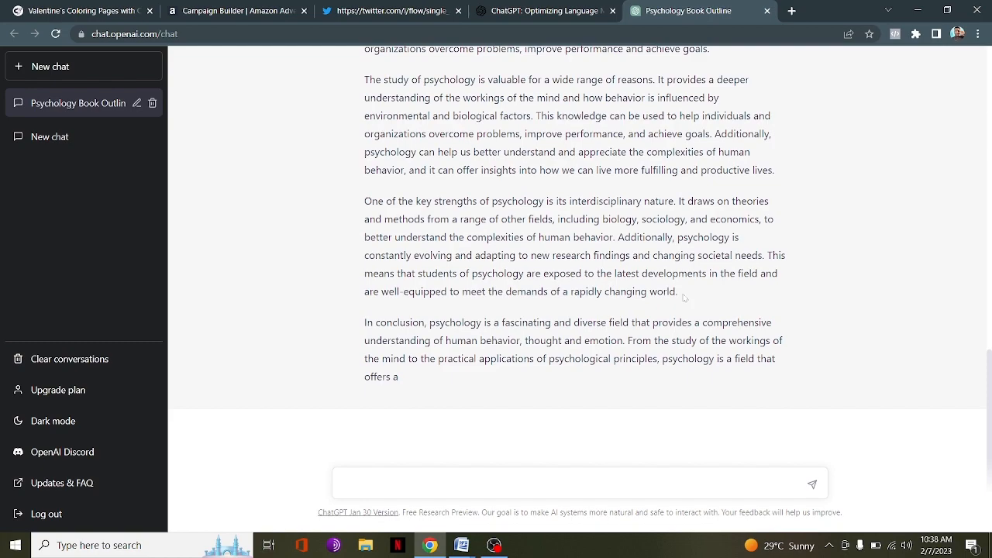
{"action": "left_click_drag", "start_coordinate": [679, 293], "coordinate": [363, 132]}
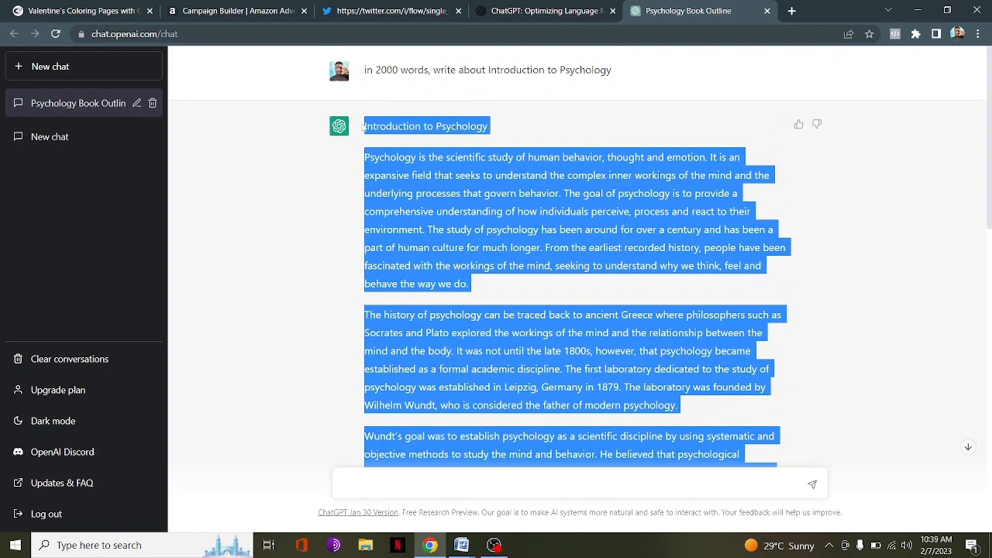
{"action": "left_click", "coordinate": [463, 545]}
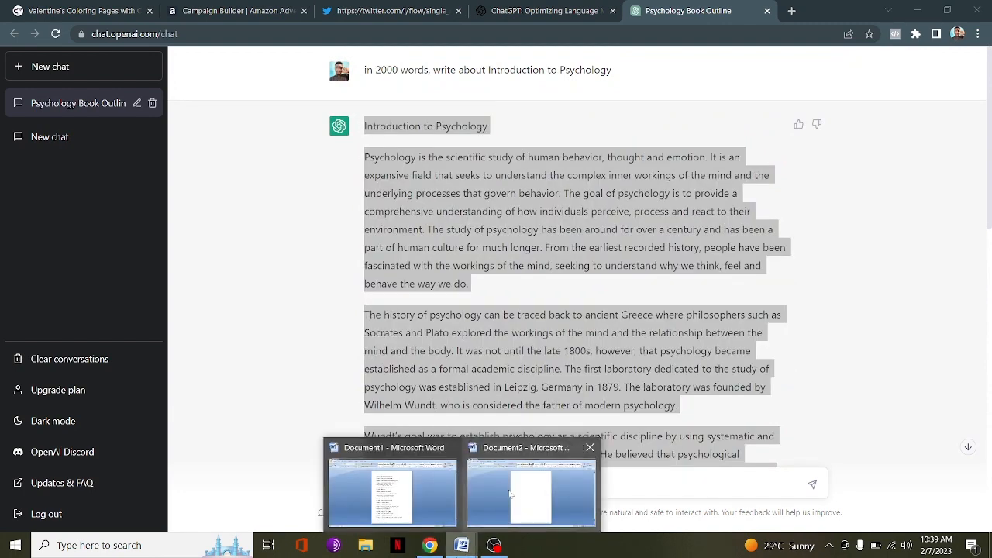
{"action": "left_click", "coordinate": [533, 493]}
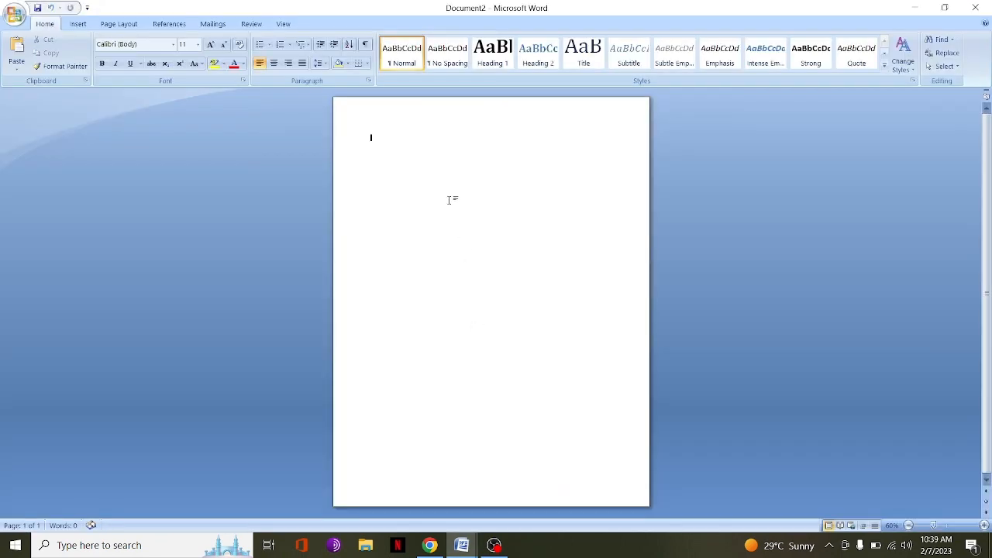
{"action": "key", "text": "ctrl+v"}
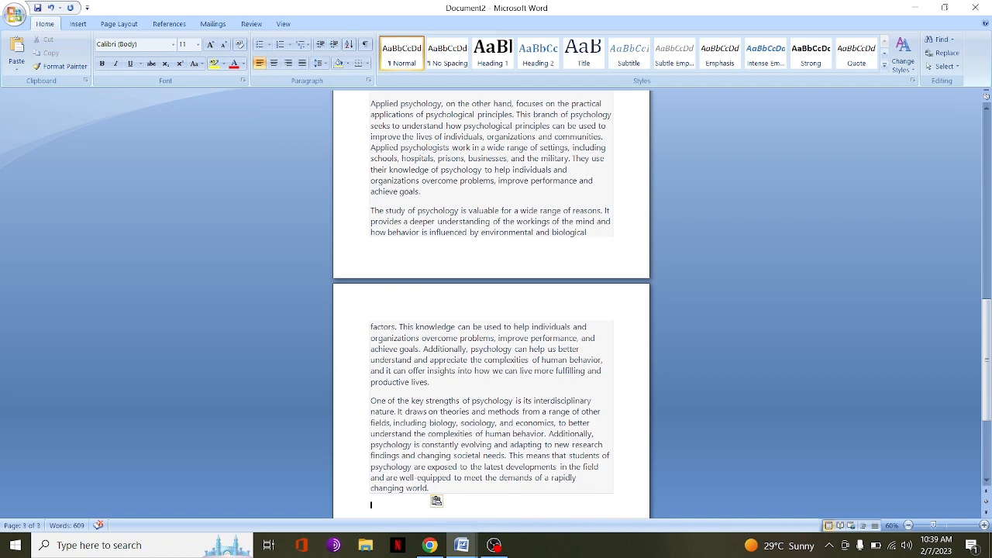
Apply Match Destination Formatting to the pasted chapter text
{"action": "left_click_drag", "start_coordinate": [986, 310], "coordinate": [986, 366]}
{"action": "left_click", "coordinate": [439, 319]}
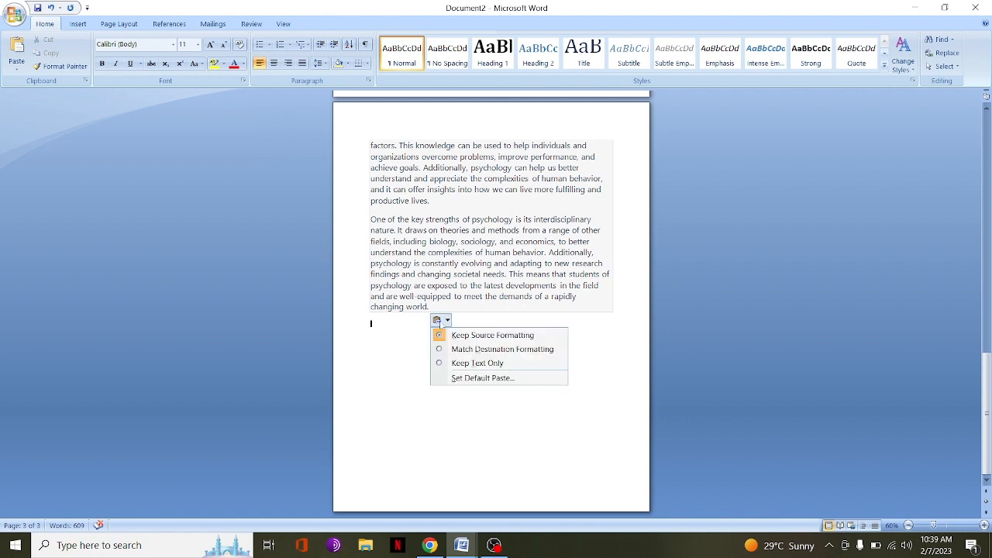
{"action": "left_click", "coordinate": [460, 350]}
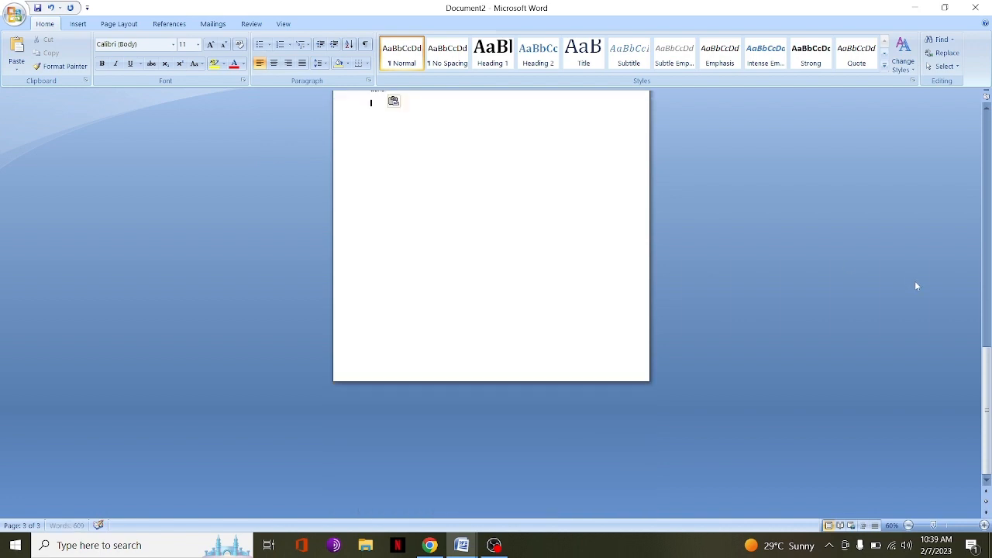
Set the "Introduction to Psychology" heading to font size 16 and make it bold
{"action": "left_click_drag", "start_coordinate": [987, 411], "coordinate": [988, 112]}
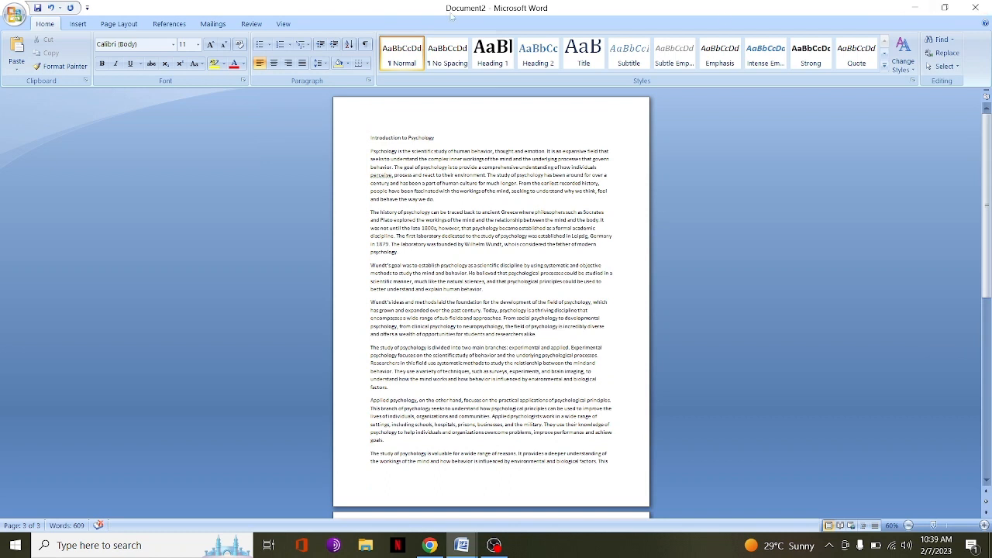
{"action": "left_click", "coordinate": [355, 138]}
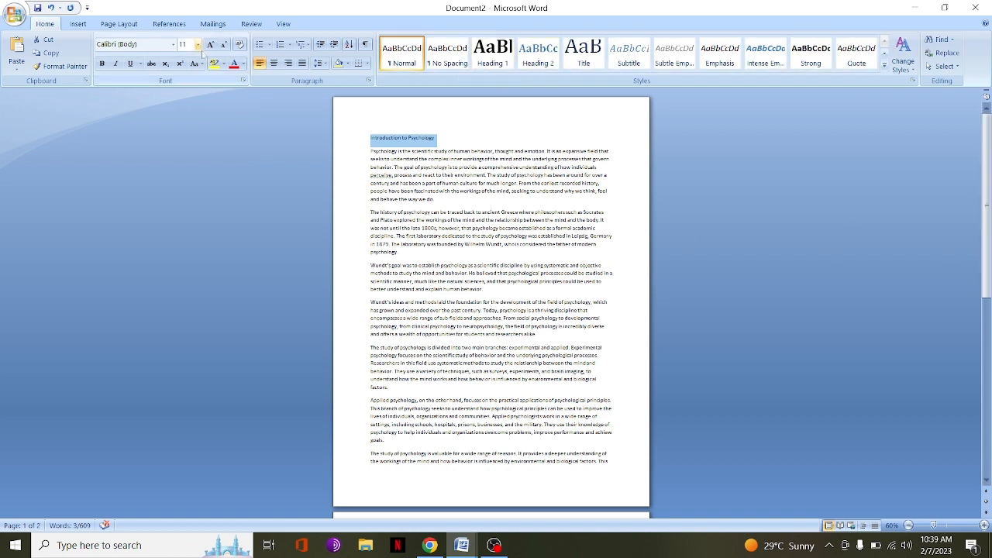
{"action": "left_click", "coordinate": [197, 44]}
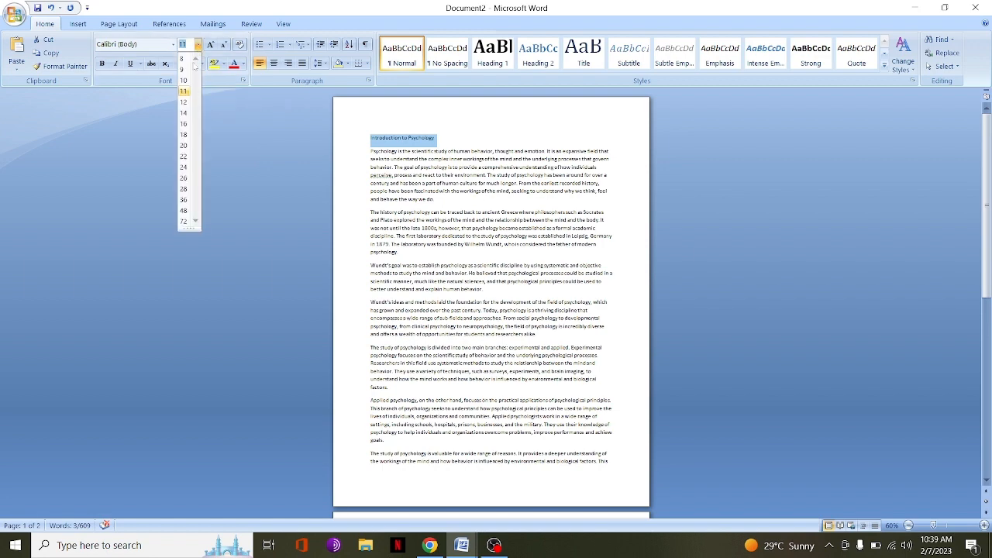
{"action": "left_click", "coordinate": [183, 125]}
{"action": "left_click", "coordinate": [102, 63]}
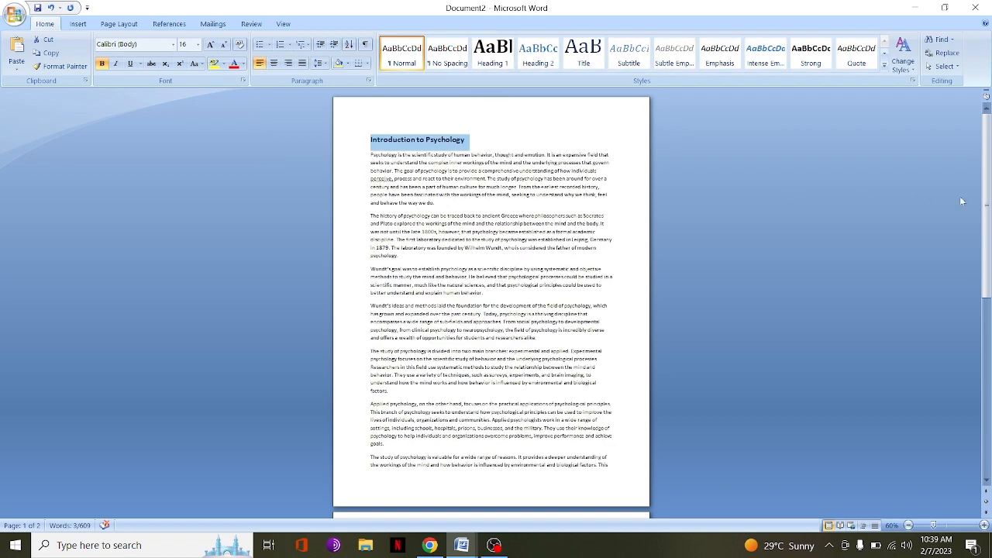
Copy the "Chapter 2:" label from the chapter list in Document1
{"action": "left_click_drag", "start_coordinate": [989, 177], "coordinate": [826, 397]}
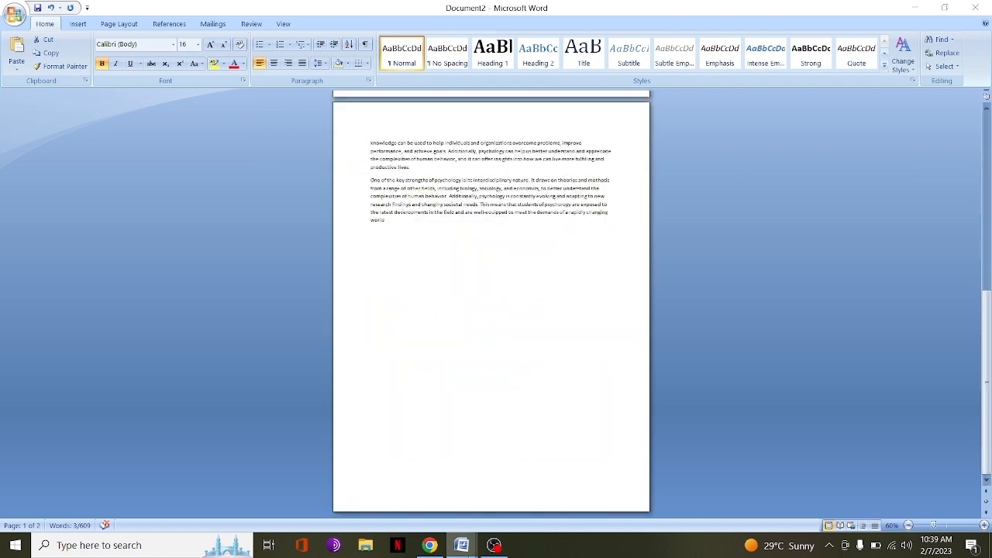
{"action": "mouse_move", "coordinate": [462, 546]}
{"action": "left_click", "coordinate": [430, 500]}
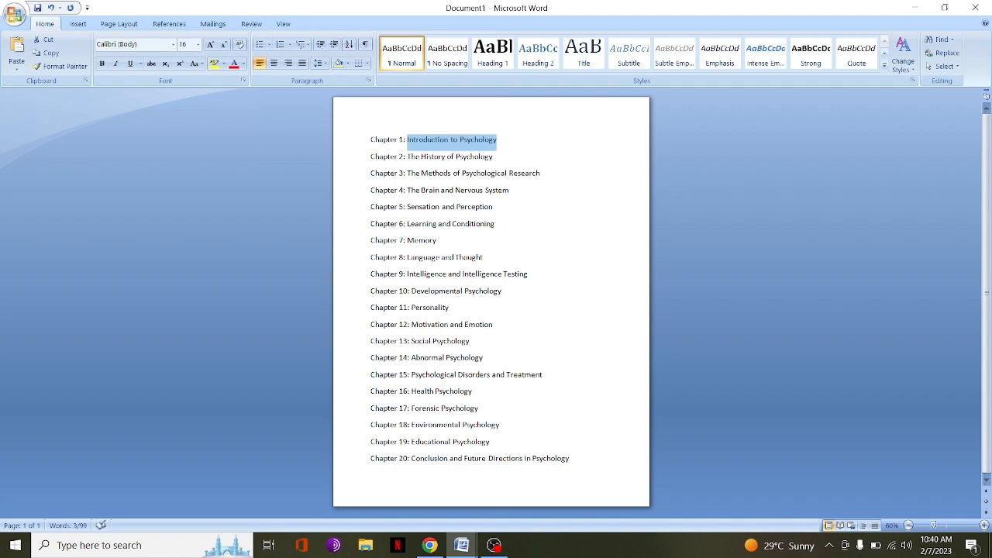
{"action": "left_click_drag", "start_coordinate": [370, 157], "coordinate": [409, 163]}
{"action": "key", "text": "ctrl+c"}
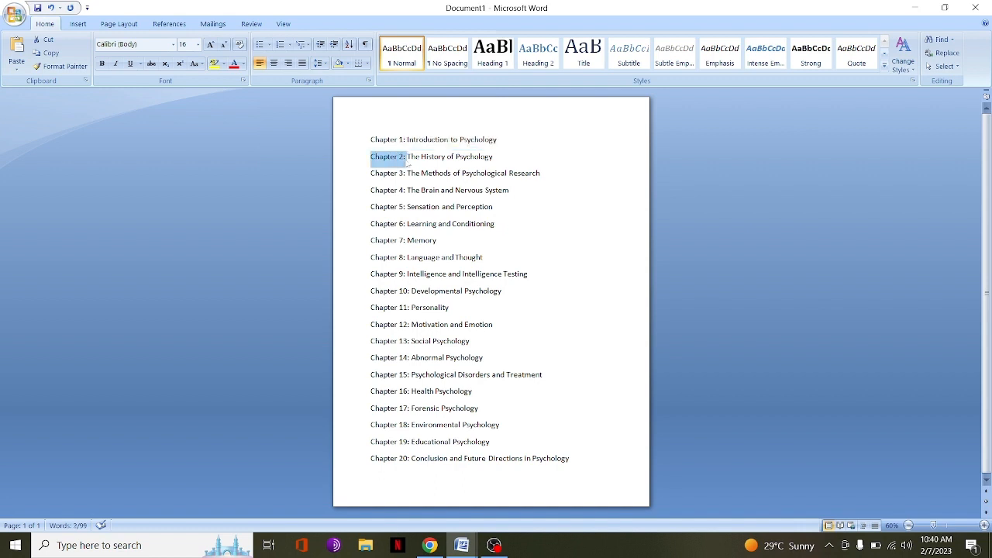
Paste the copied label below the last paragraph of Document2 and change it to read "Chapter one"
{"action": "mouse_move", "coordinate": [462, 545]}
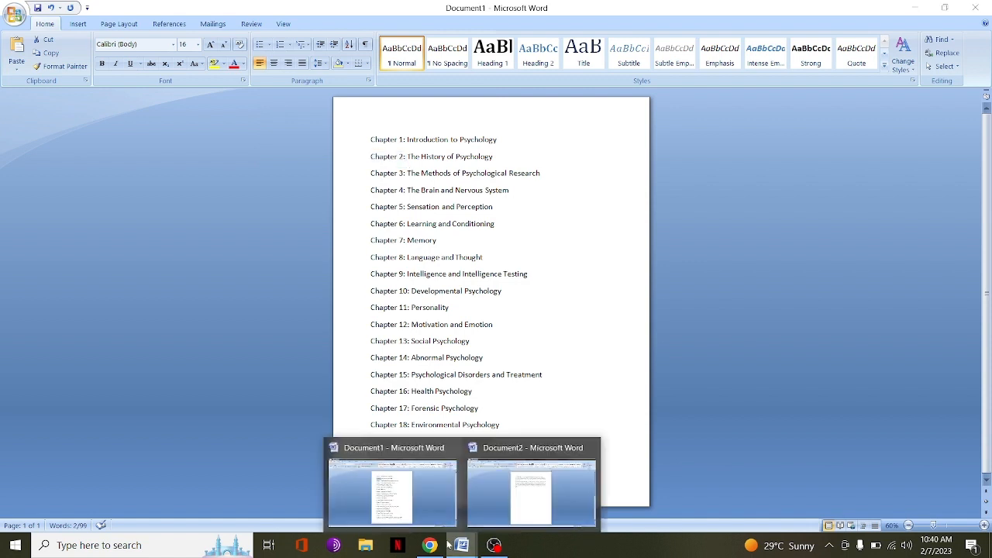
{"action": "left_click", "coordinate": [526, 490]}
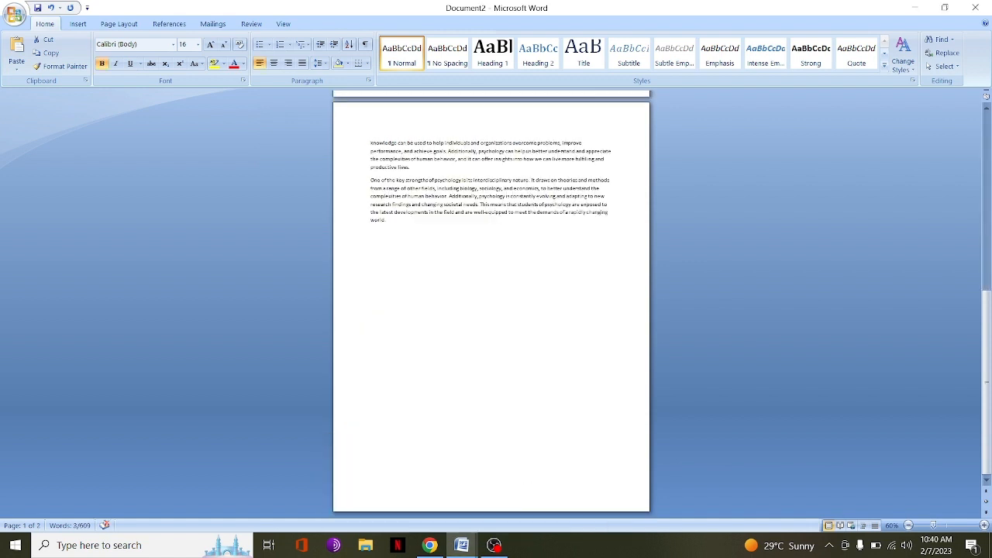
{"action": "left_click", "coordinate": [396, 302]}
{"action": "key", "text": "ctrl+v"}
{"action": "key", "text": "BackSpace"}
{"action": "key", "text": "BackSpace"}
{"action": "type", "text": "1"}
{"action": "key", "text": "BackSpace"}
{"action": "type", "text": "one"}
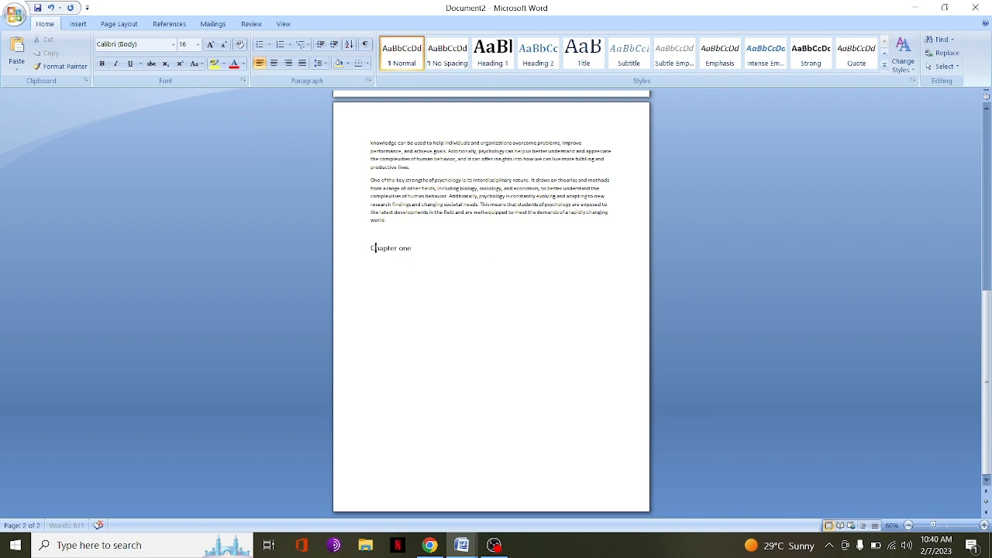
Format the "Chapter one" line as bold at font size 20 and add a new line below it
{"action": "left_click_drag", "start_coordinate": [371, 248], "coordinate": [415, 249]}
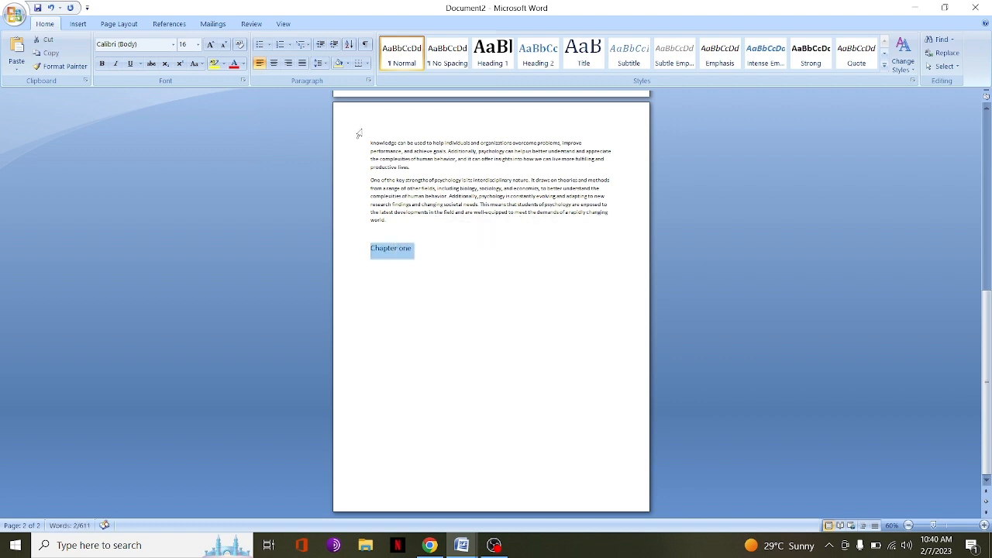
{"action": "left_click", "coordinate": [198, 44]}
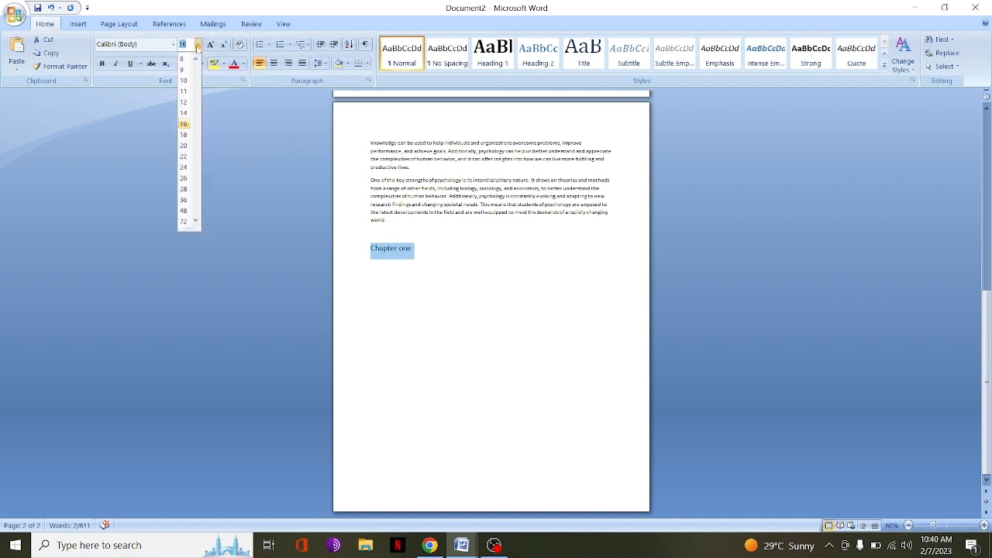
{"action": "left_click", "coordinate": [193, 147]}
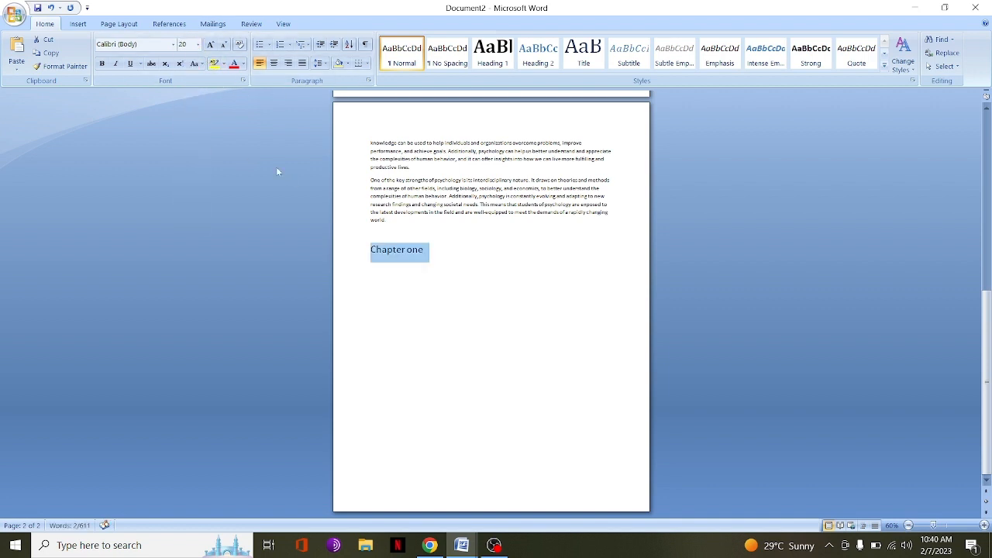
{"action": "left_click", "coordinate": [100, 66]}
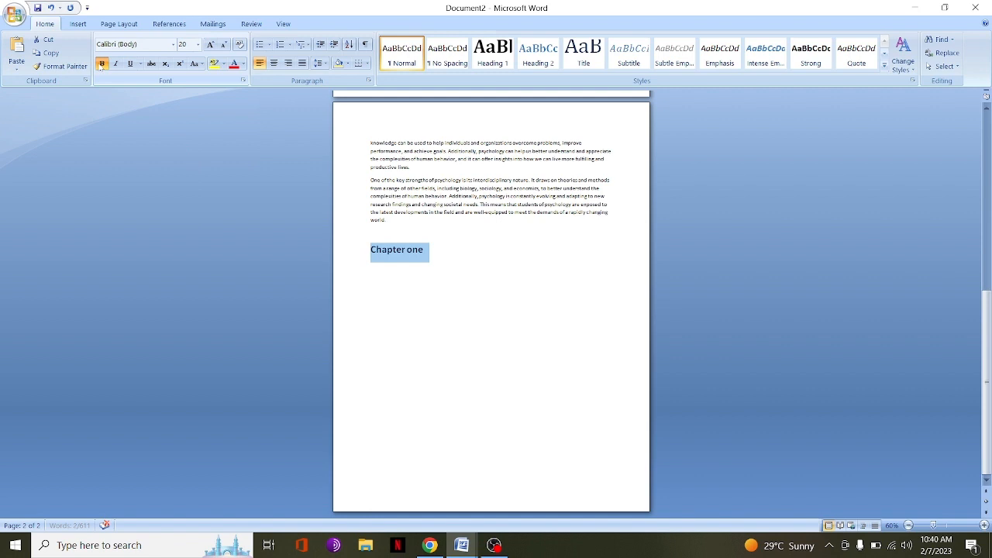
{"action": "left_click", "coordinate": [474, 276]}
{"action": "key", "text": "Return"}
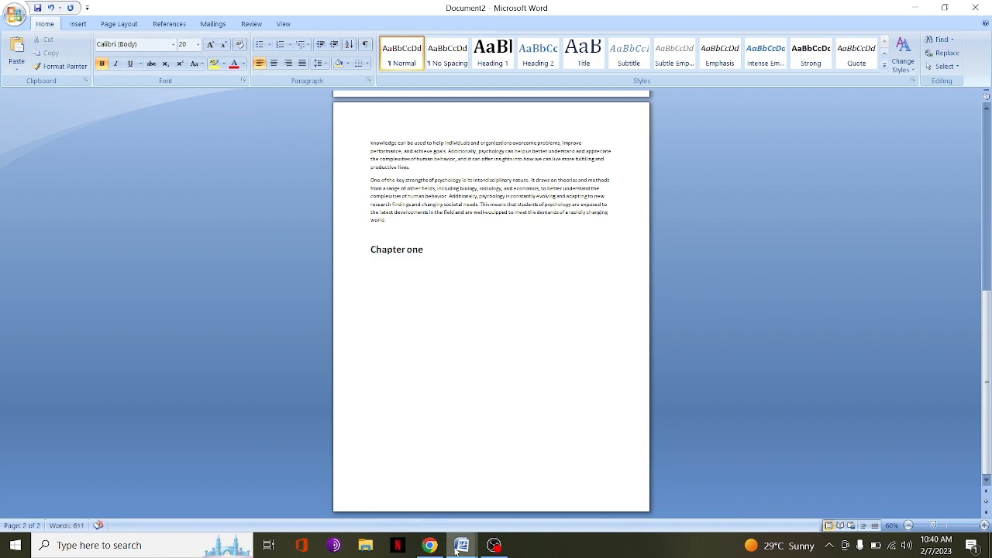
{"action": "mouse_move", "coordinate": [459, 549]}
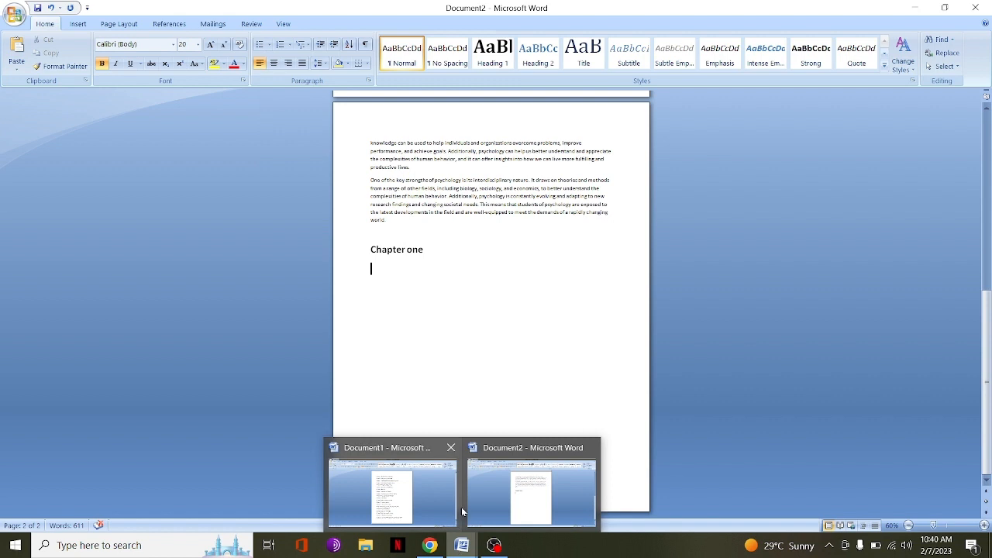
Copy the chapter 2 title "The History of Psychology" from the chapter list in Document1
{"action": "left_click", "coordinate": [416, 499]}
{"action": "left_click_drag", "start_coordinate": [493, 157], "coordinate": [413, 159]}
{"action": "key", "text": "ctrl+c"}
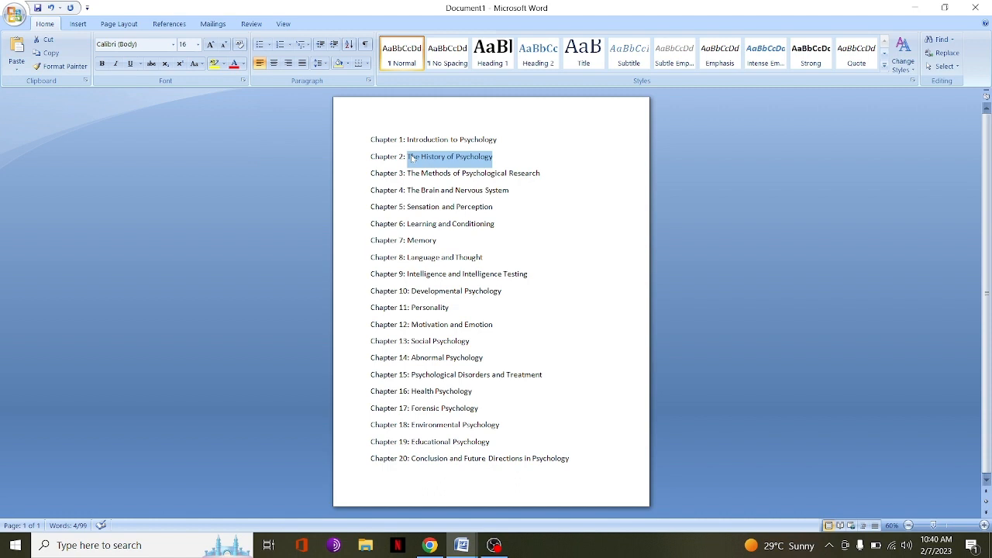
In ChatGPT, edit the earlier prompt to "in 2000 words, write about The History of Psychology" and resubmit it
{"action": "left_click", "coordinate": [429, 545]}
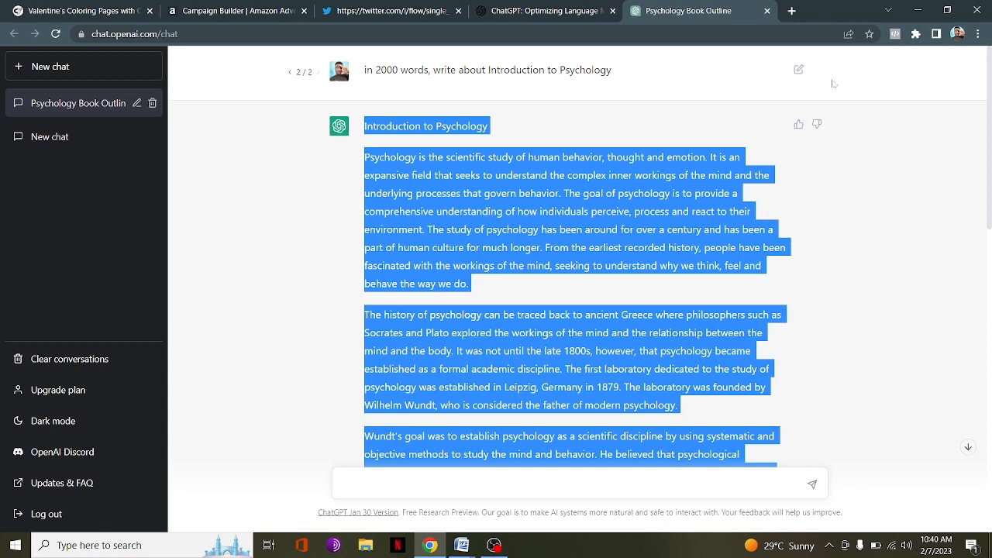
{"action": "left_click", "coordinate": [798, 70]}
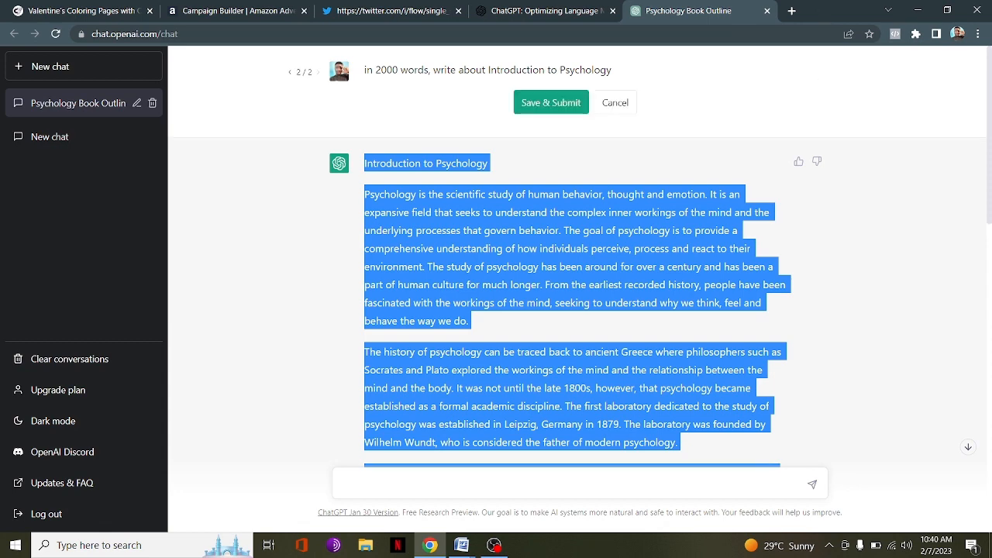
{"action": "key", "text": "ctrl+shift+Left"}
{"action": "key", "text": "ctrl+shift+Left"}
{"action": "key", "text": "ctrl+shift+Left"}
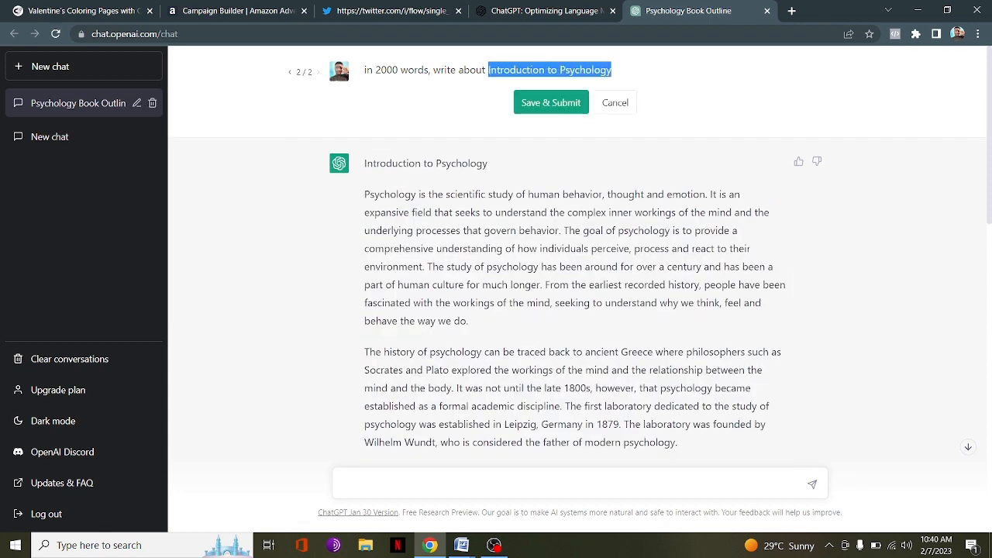
{"action": "key", "text": "BackSpace"}
{"action": "key", "text": "ctrl+v"}
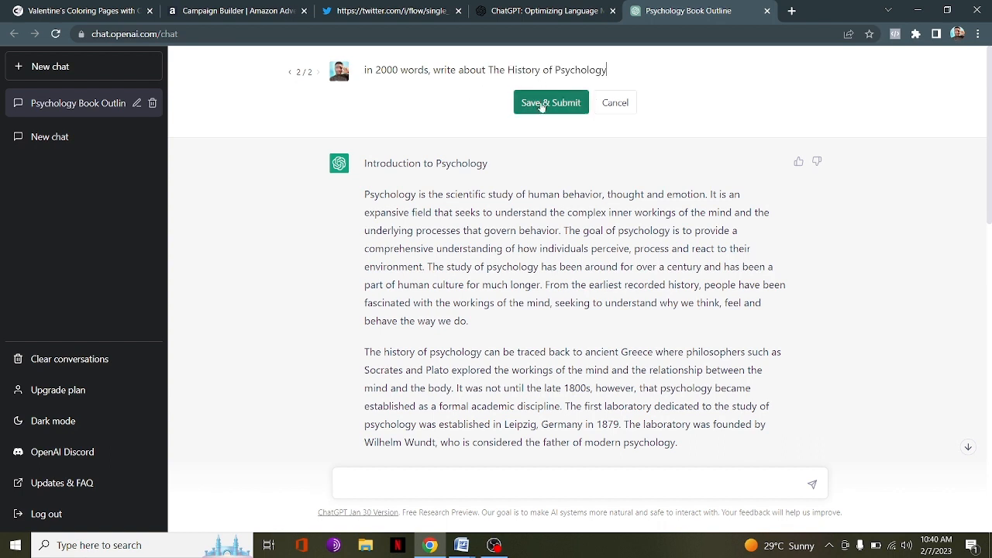
{"action": "left_click", "coordinate": [542, 107]}
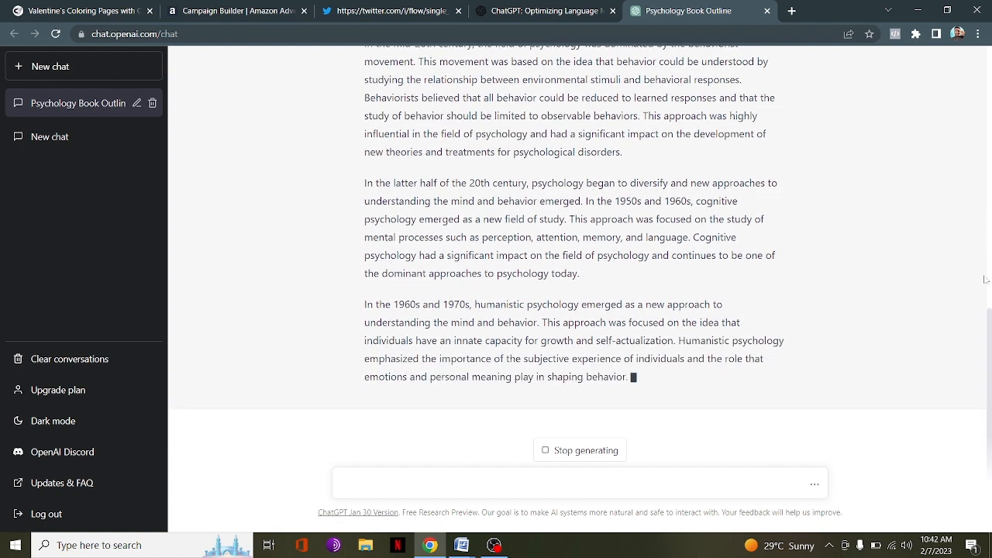
Select and copy the generated answer from its first paragraph through "mindfulness-based approaches.", leaving out the unfinished conclusion
{"action": "scroll", "coordinate": [986, 283], "scroll_direction": "up", "scroll_amount": 1}
{"action": "left_click_drag", "start_coordinate": [985, 282], "coordinate": [991, 341]}
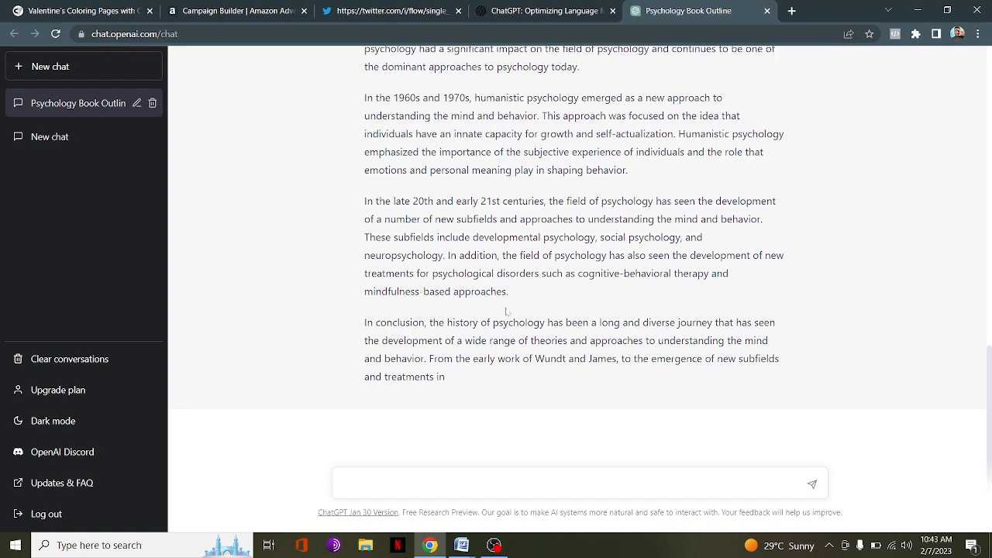
{"action": "left_click_drag", "start_coordinate": [511, 299], "coordinate": [336, 121]}
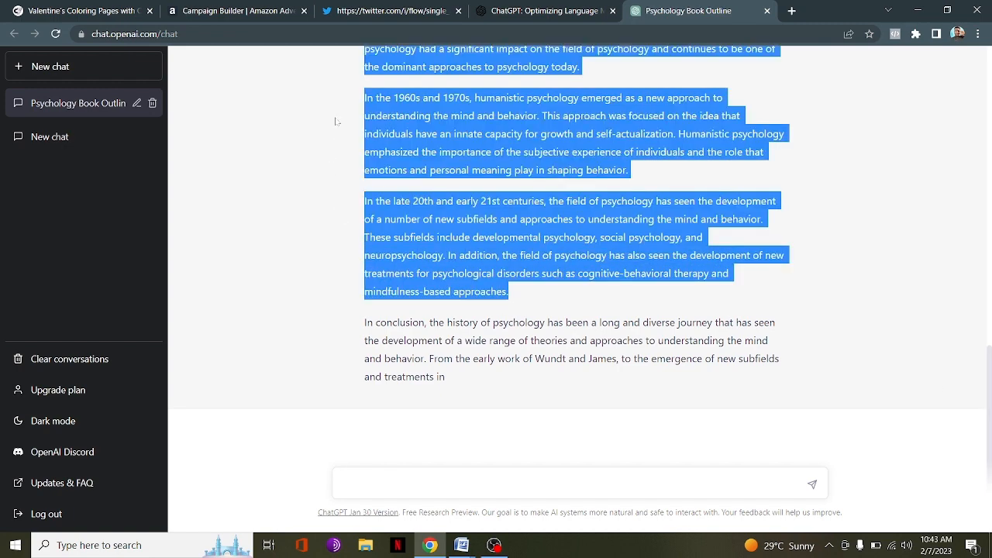
{"action": "left_click_drag", "start_coordinate": [341, 72], "coordinate": [349, 147]}
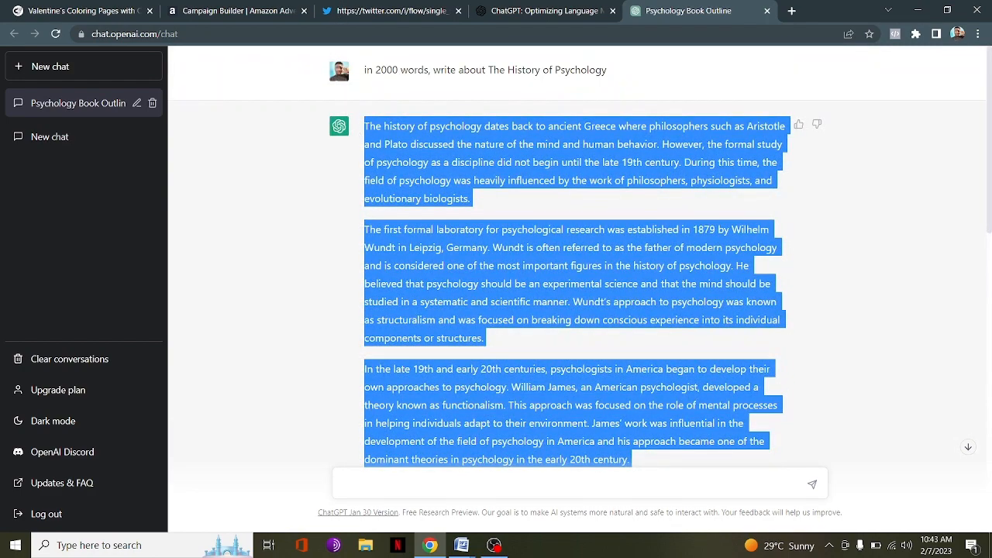
Paste the copied answer below "Chapter one" in Document2 with Match Destination Formatting
{"action": "mouse_move", "coordinate": [461, 545]}
{"action": "left_click", "coordinate": [457, 548]}
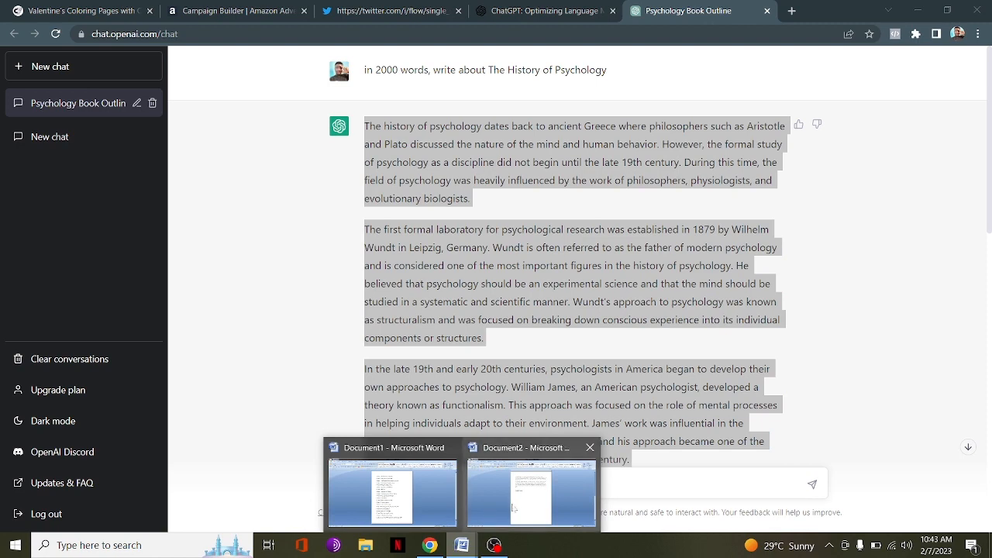
{"action": "left_click", "coordinate": [535, 493]}
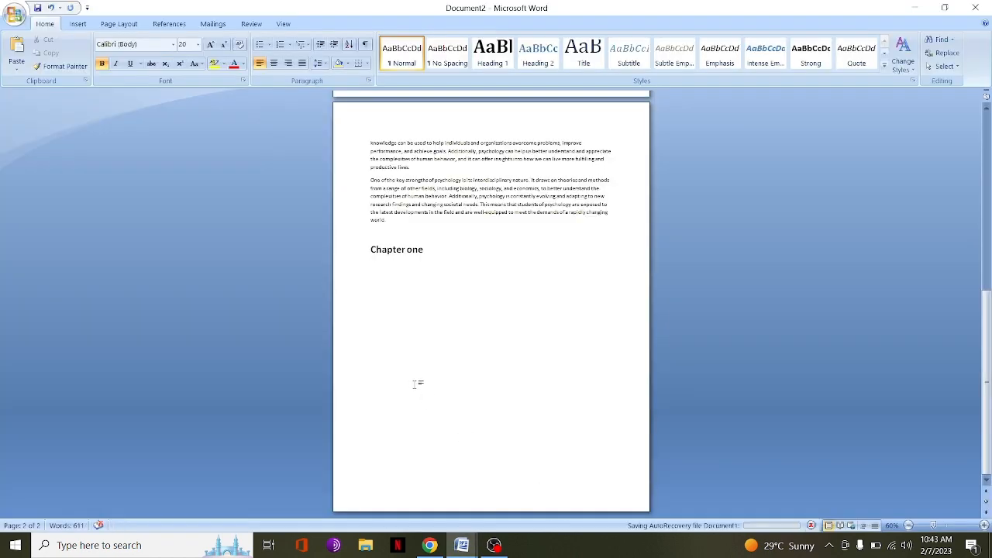
{"action": "key", "text": "ctrl+v"}
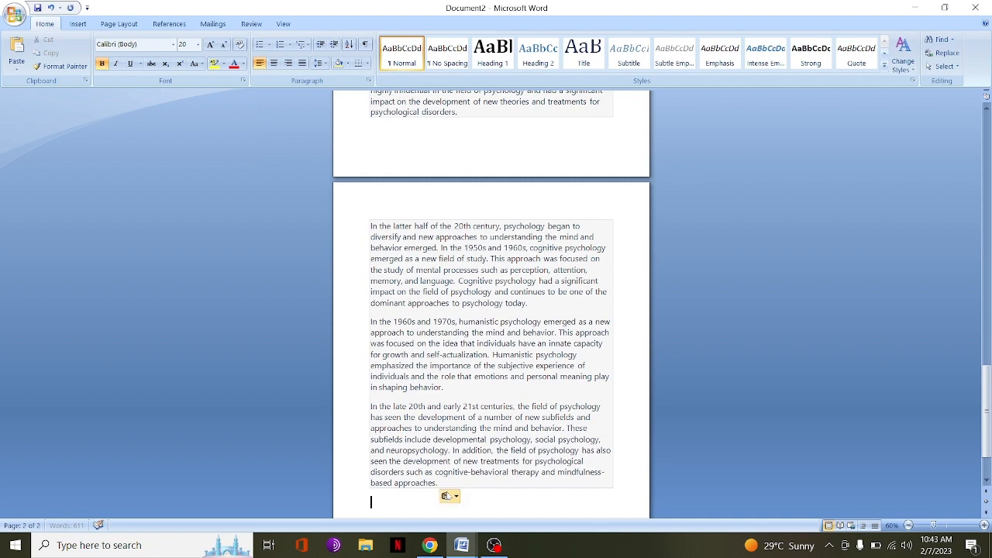
{"action": "left_click", "coordinate": [449, 496]}
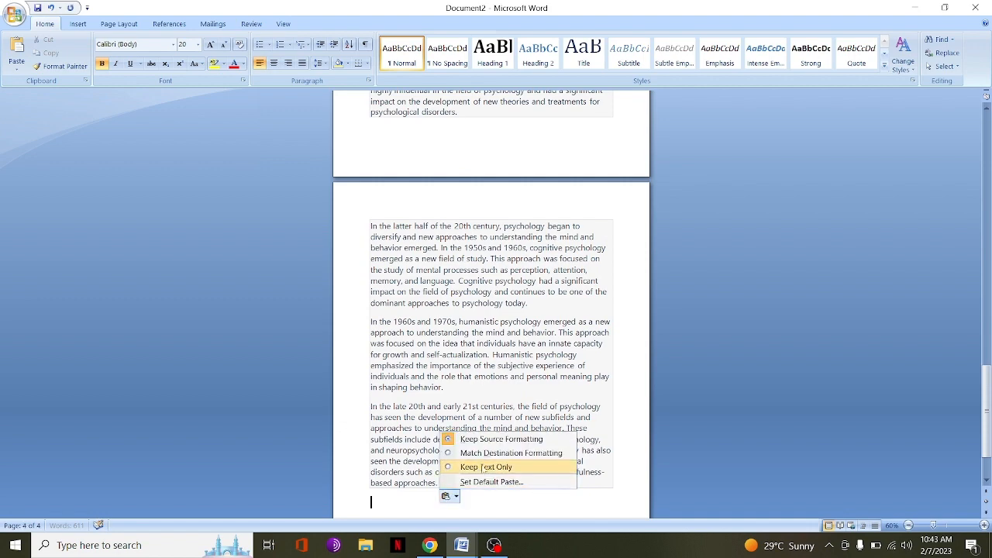
{"action": "left_click", "coordinate": [486, 453]}
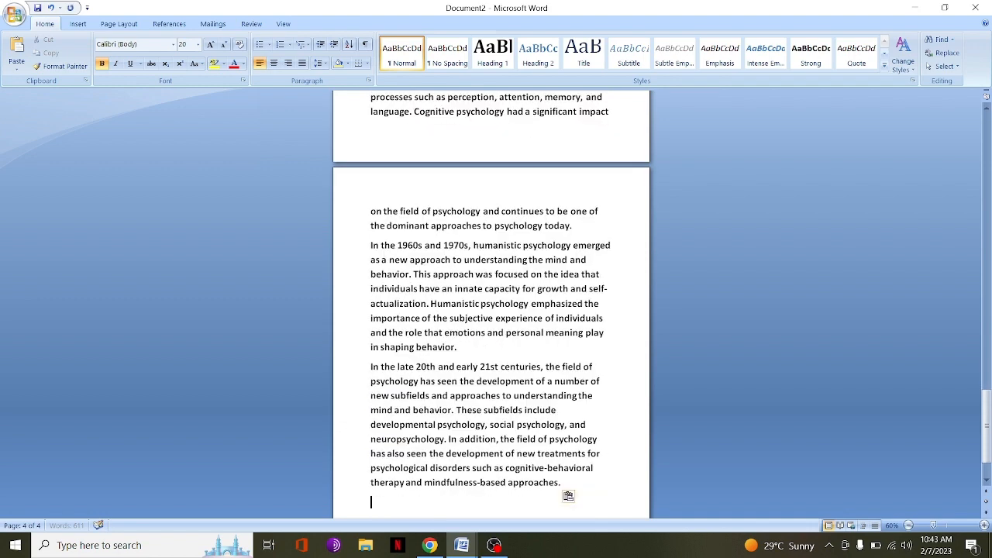
Remove the bold from all the pasted text below "Chapter one" and set its font size to 14
{"action": "key", "text": "shift+Up"}
{"action": "key", "text": "shift+Up"}
{"action": "key", "text": "shift+Up"}
{"action": "key", "text": "shift+Up"}
{"action": "key", "text": "shift+Up"}
{"action": "key", "text": "shift+Up"}
{"action": "key", "text": "shift+Up"}
{"action": "key", "text": "shift+Up"}
{"action": "key", "text": "shift+Up"}
{"action": "key", "text": "shift+Up"}
{"action": "key", "text": "shift+Up"}
{"action": "key", "text": "shift+Up"}
{"action": "key", "text": "shift+Up"}
{"action": "key", "text": "shift+Up"}
{"action": "key", "text": "shift+Up"}
{"action": "key", "text": "shift+Up"}
{"action": "key", "text": "shift+Up"}
{"action": "key", "text": "shift+Up"}
{"action": "key", "text": "shift+Up"}
{"action": "key", "text": "shift+Up"}
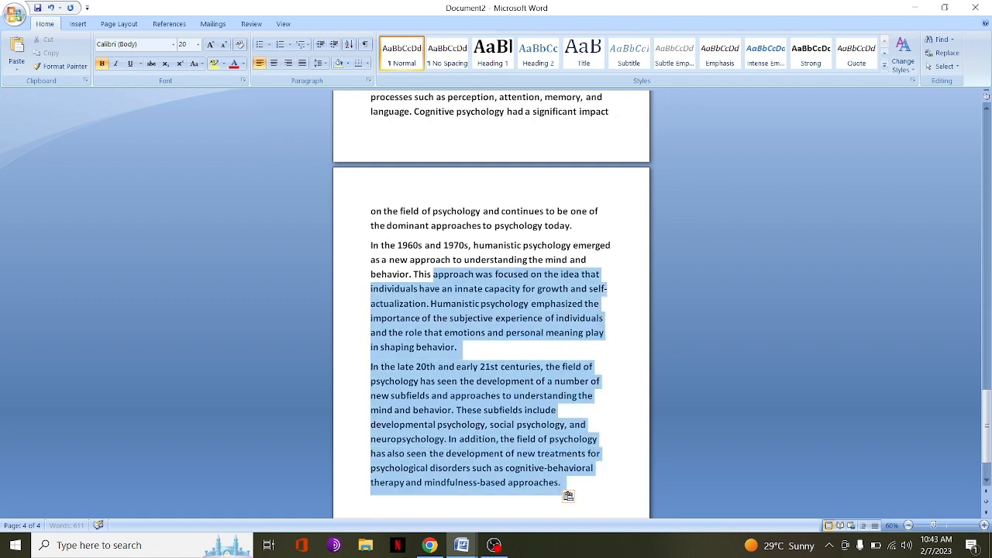
{"action": "key", "text": "shift+Up"}
{"action": "key", "text": "shift+Up"}
{"action": "key", "text": "shift+Up"}
{"action": "key", "text": "shift+Up"}
{"action": "key", "text": "shift+Up"}
{"action": "key", "text": "shift+Up"}
{"action": "key", "text": "shift+Up"}
{"action": "key", "text": "shift+Up"}
{"action": "key", "text": "shift+Up"}
{"action": "key", "text": "shift+Up"}
{"action": "key", "text": "shift+Up"}
{"action": "key", "text": "shift+Up"}
{"action": "key", "text": "shift+Up"}
{"action": "key", "text": "shift+Up"}
{"action": "key", "text": "shift+Up"}
{"action": "key", "text": "shift+Up"}
{"action": "key", "text": "shift+Up"}
{"action": "key", "text": "shift+Up"}
{"action": "key", "text": "shift+Up"}
{"action": "key", "text": "shift+Up"}
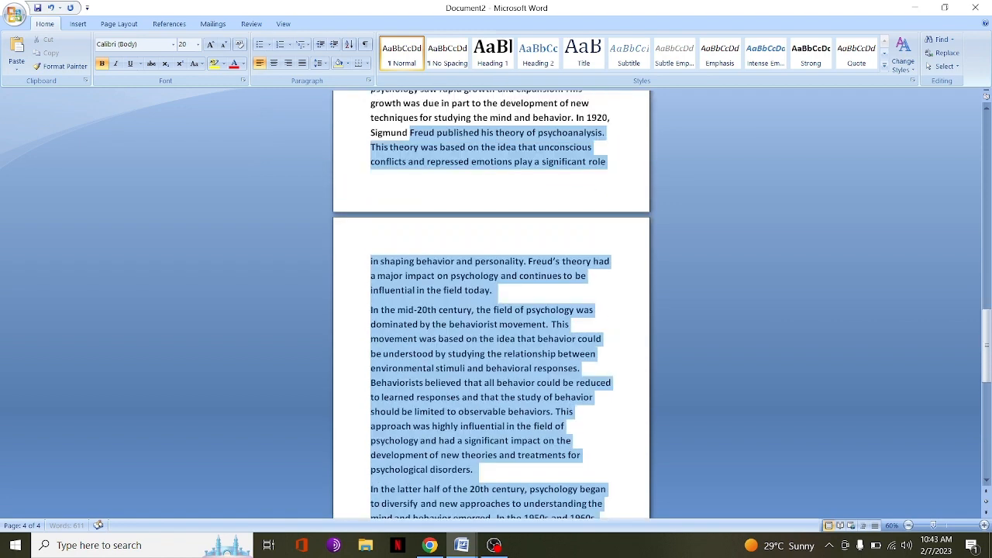
{"action": "key", "text": "shift+Up"}
{"action": "key", "text": "shift+Up"}
{"action": "key", "text": "shift+Up"}
{"action": "key", "text": "shift+Up"}
{"action": "key", "text": "shift+Up"}
{"action": "key", "text": "shift+Up"}
{"action": "key", "text": "shift+Up"}
{"action": "key", "text": "shift+Up"}
{"action": "key", "text": "shift+Up"}
{"action": "key", "text": "shift+Up"}
{"action": "key", "text": "shift+Up"}
{"action": "key", "text": "shift+Up"}
{"action": "key", "text": "shift+Up"}
{"action": "key", "text": "shift+Up"}
{"action": "key", "text": "shift+Up"}
{"action": "key", "text": "shift+Up"}
{"action": "key", "text": "shift+Up"}
{"action": "key", "text": "shift+Up"}
{"action": "key", "text": "shift+Up"}
{"action": "key", "text": "shift+Up"}
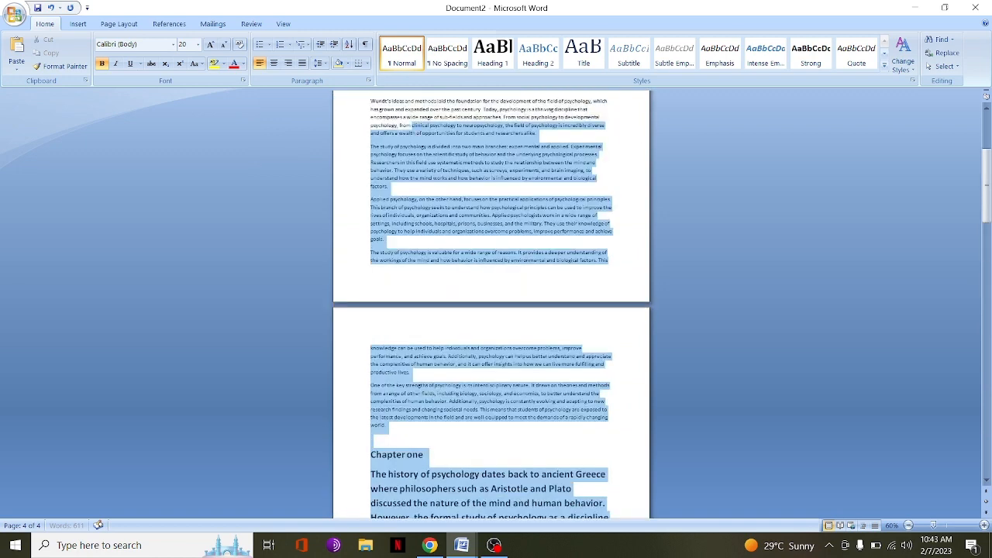
{"action": "key", "text": "shift+Down"}
{"action": "key", "text": "shift+Down"}
{"action": "key", "text": "shift+Down"}
{"action": "key", "text": "shift+Down"}
{"action": "key", "text": "shift+Down"}
{"action": "key", "text": "shift+Down"}
{"action": "key", "text": "shift+Down"}
{"action": "key", "text": "shift+Down"}
{"action": "key", "text": "shift+Down"}
{"action": "key", "text": "shift+Down"}
{"action": "key", "text": "shift+Down"}
{"action": "key", "text": "shift+Down"}
{"action": "key", "text": "shift+Down"}
{"action": "key", "text": "shift+Down"}
{"action": "key", "text": "shift+Down"}
{"action": "key", "text": "shift+Down"}
{"action": "key", "text": "shift+Down"}
{"action": "key", "text": "shift+Down"}
{"action": "key", "text": "shift+Down"}
{"action": "key", "text": "shift+Down"}
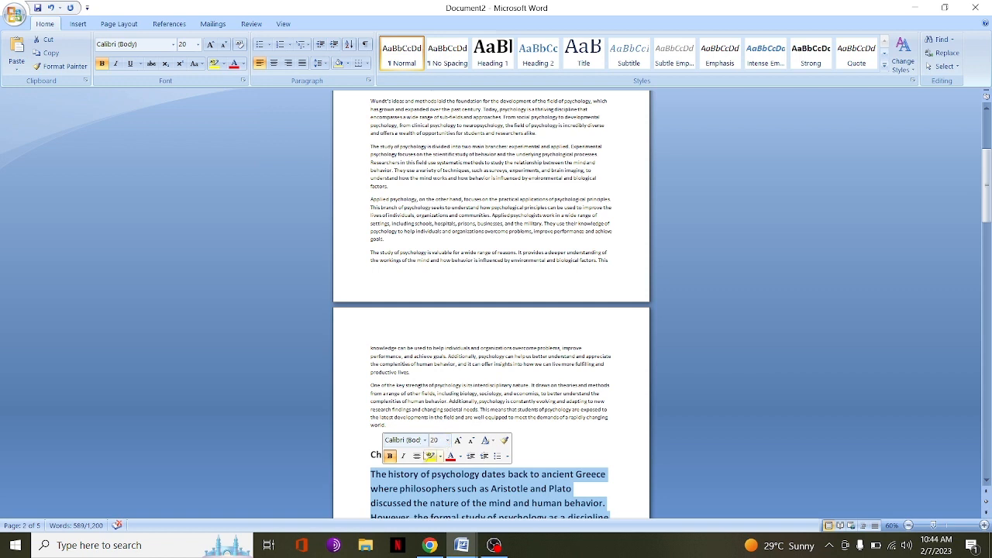
{"action": "left_click", "coordinate": [390, 456]}
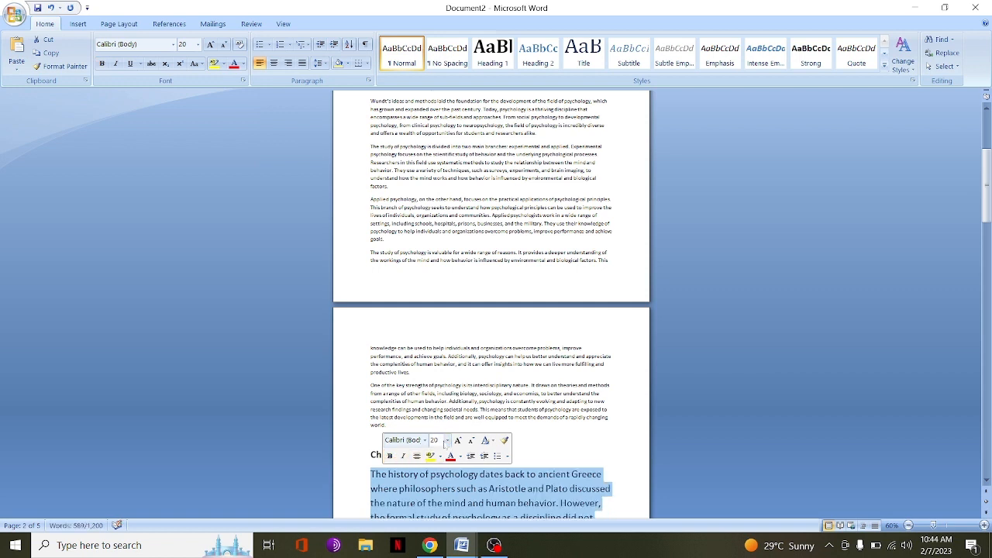
{"action": "left_click", "coordinate": [449, 441]}
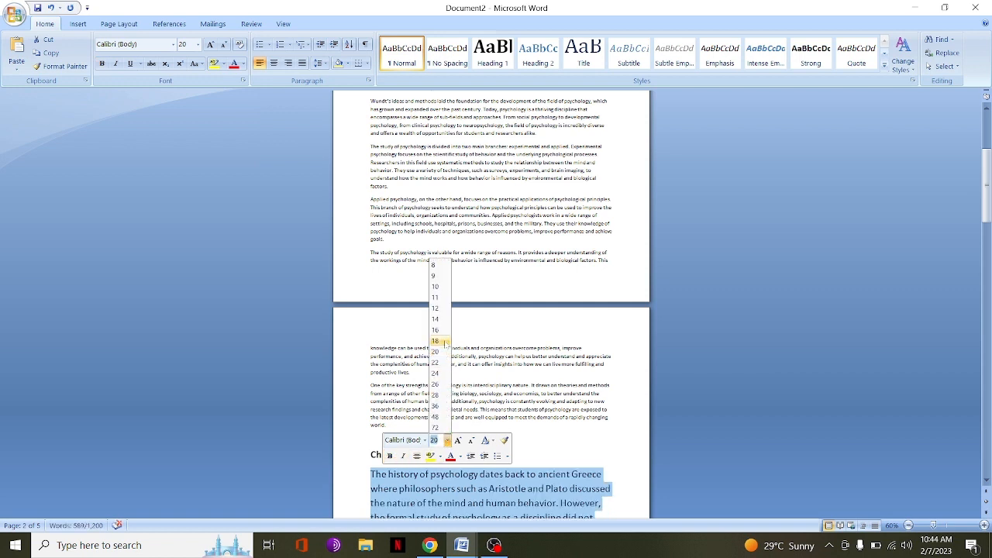
{"action": "left_click", "coordinate": [444, 320]}
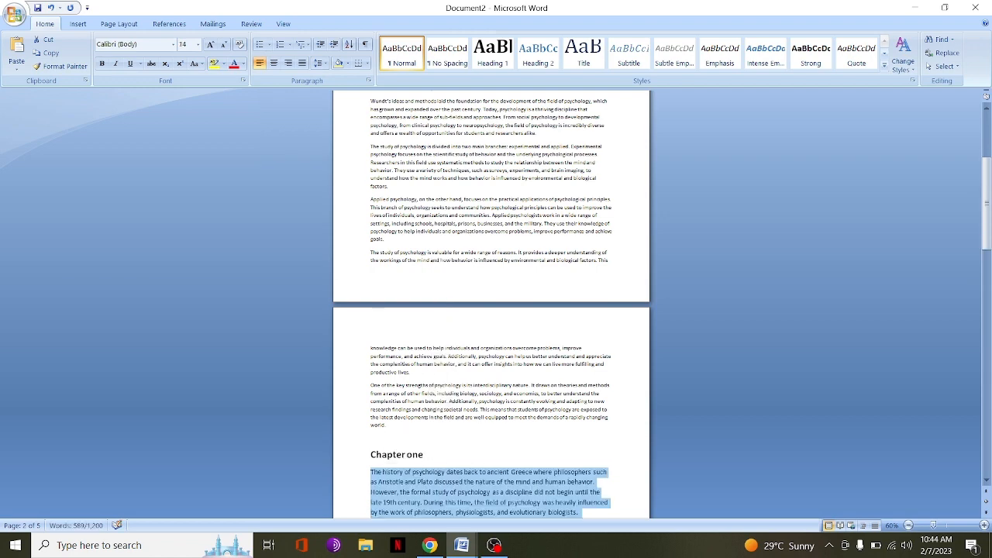
{"action": "left_click", "coordinate": [775, 426]}
{"action": "left_click_drag", "start_coordinate": [989, 222], "coordinate": [989, 300]}
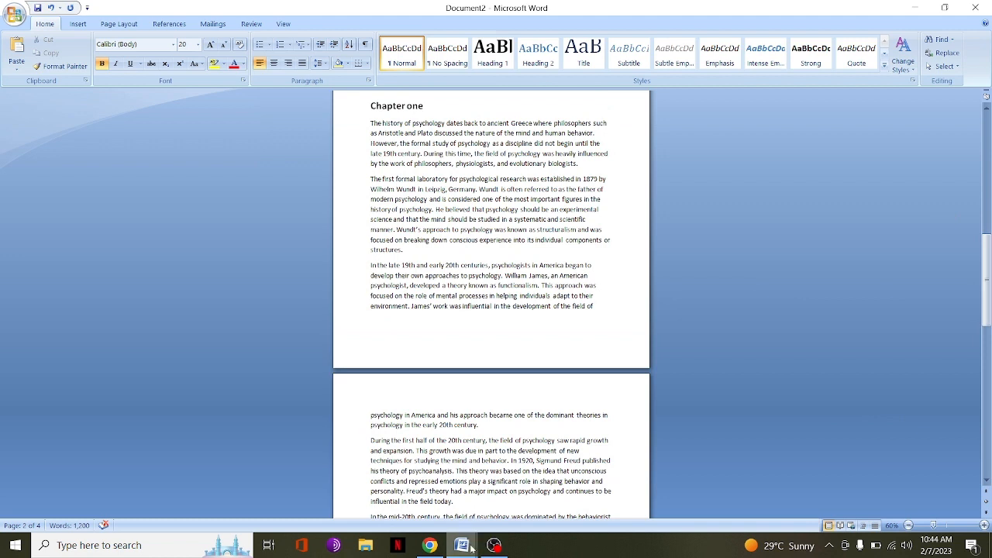
Insert the title "The History of Psychology" from Document1 on a new line directly below "Chapter one" in Document2
{"action": "mouse_move", "coordinate": [463, 549]}
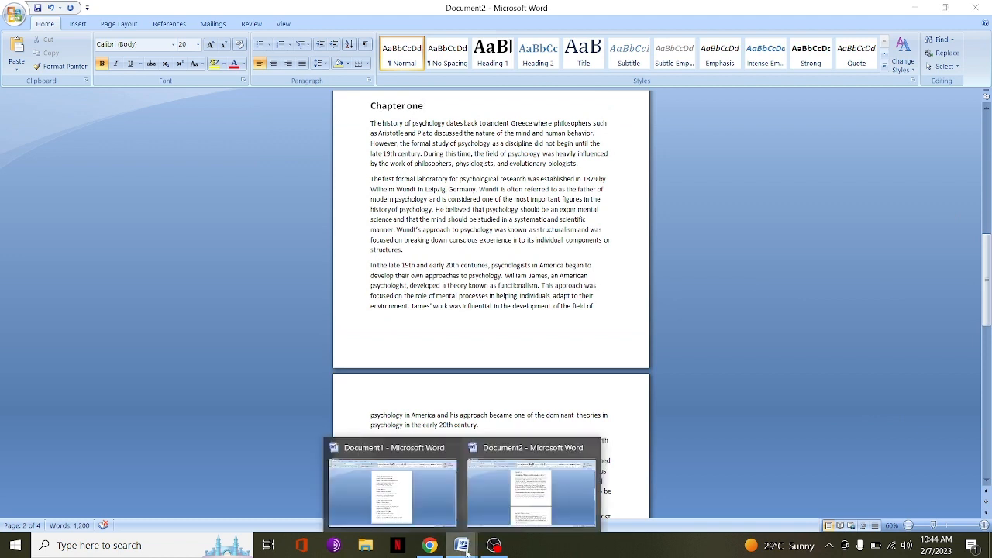
{"action": "left_click", "coordinate": [409, 500]}
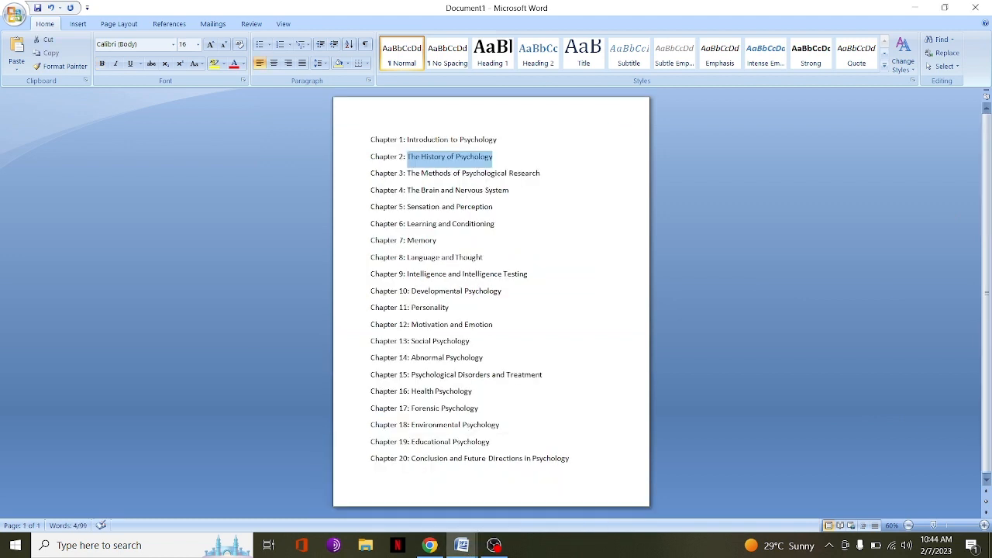
{"action": "left_click", "coordinate": [471, 543]}
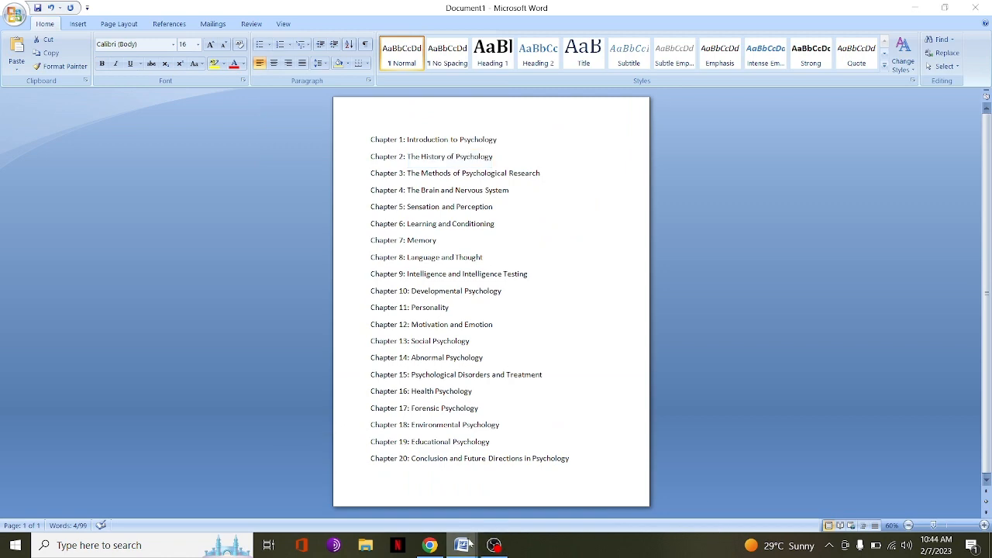
{"action": "left_click", "coordinate": [500, 518]}
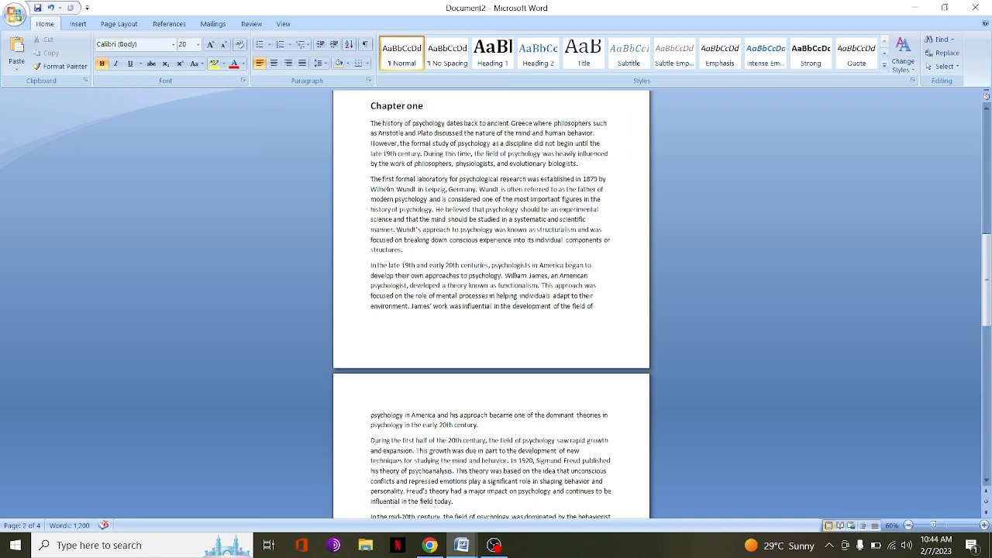
{"action": "key", "text": "Return"}
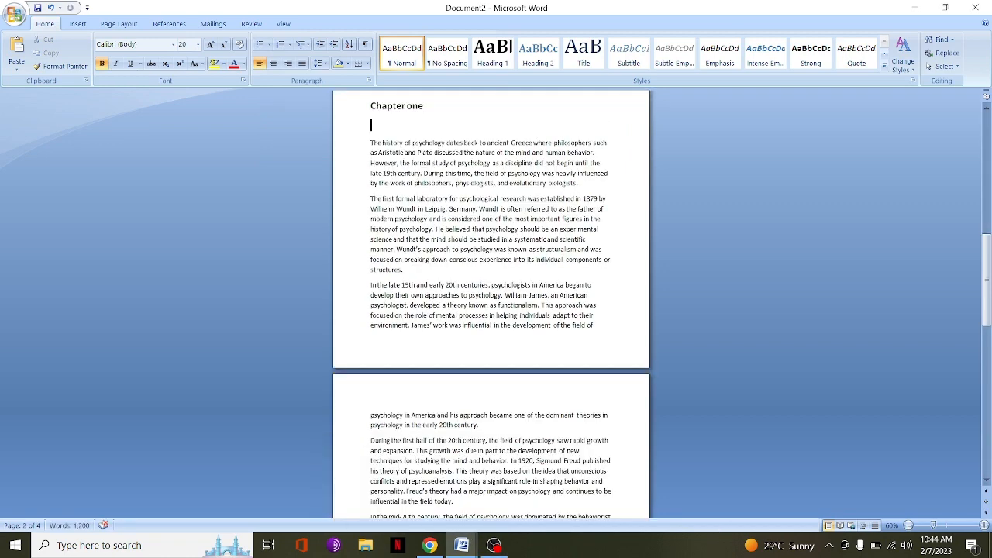
{"action": "type", "text": "The History of Psychology"}
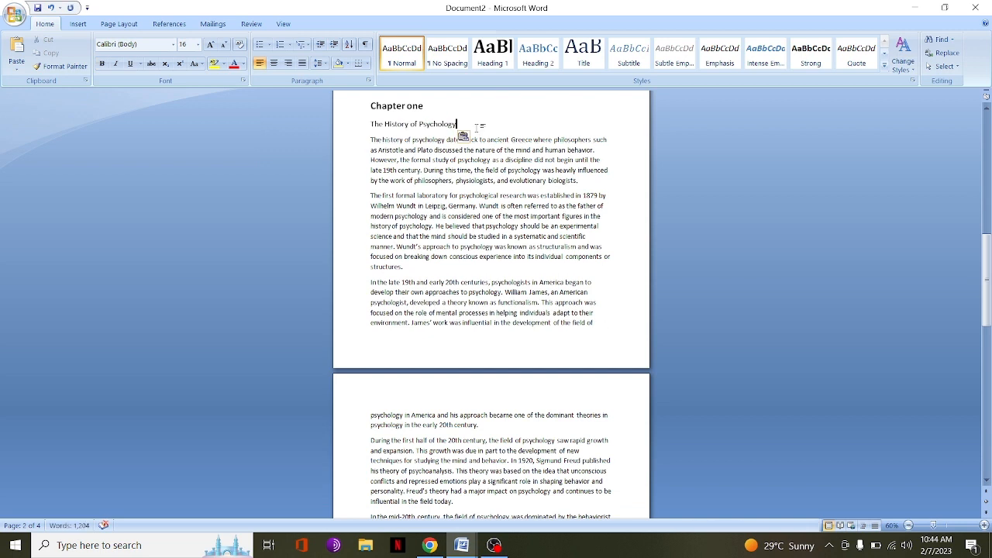
Make the "The History of Psychology" heading bold
{"action": "left_click_drag", "start_coordinate": [476, 125], "coordinate": [370, 124]}
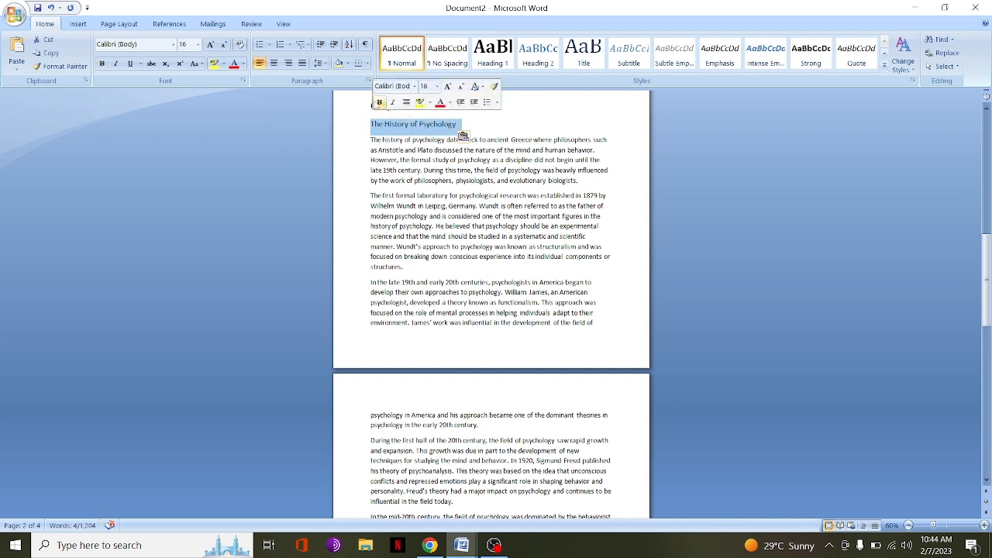
{"action": "left_click", "coordinate": [379, 102]}
{"action": "left_click", "coordinate": [418, 216]}
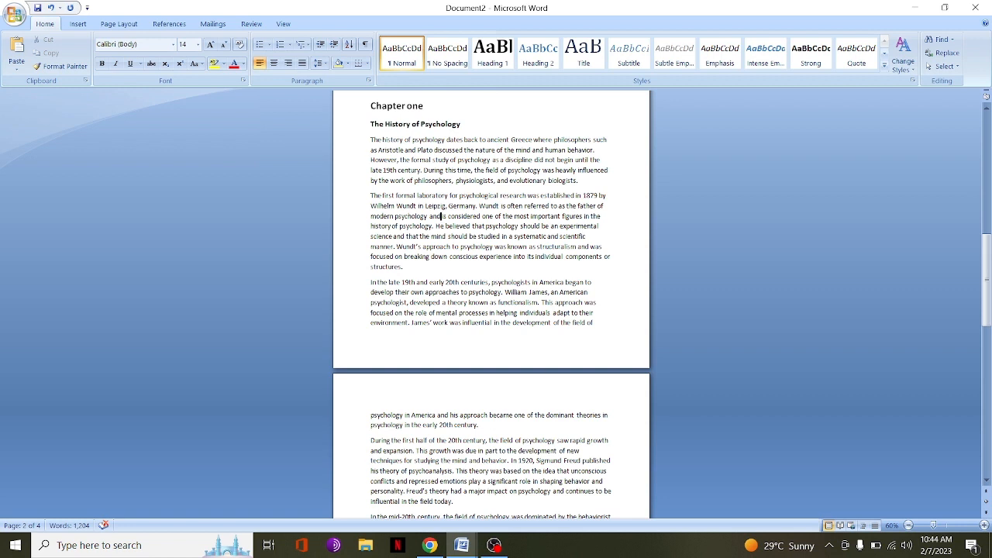
Switch to ChatGPT, reword the existing prompt to "write about The History of Psychology with enough subtopics" and resubmit it
{"action": "left_click", "coordinate": [430, 545]}
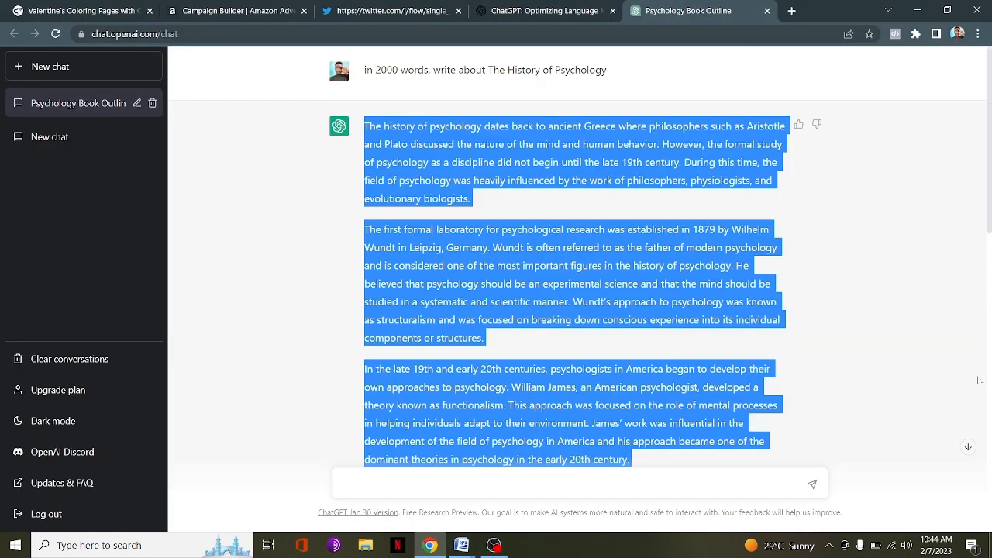
{"action": "left_click", "coordinate": [792, 71]}
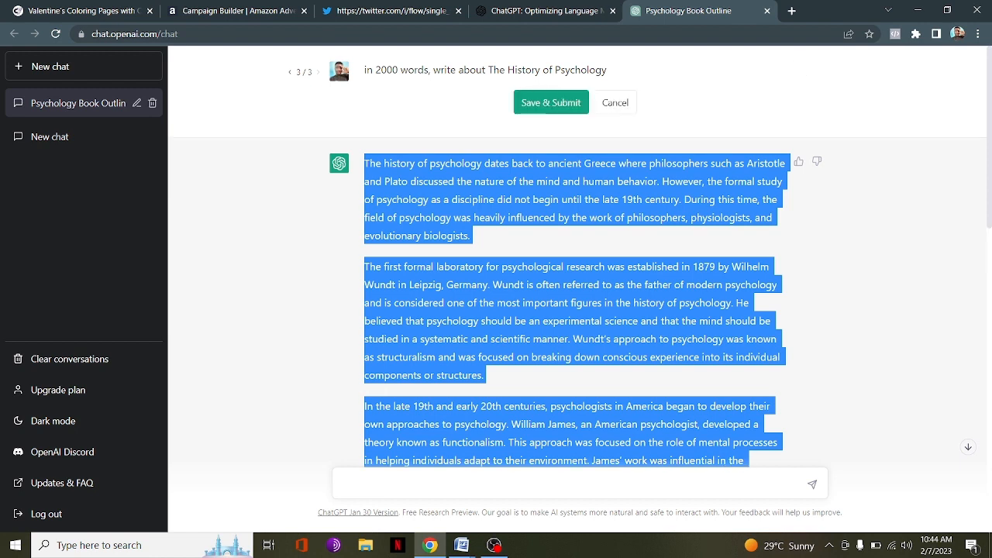
{"action": "left_click_drag", "start_coordinate": [430, 70], "coordinate": [356, 69]}
{"action": "key", "text": "BackSpace"}
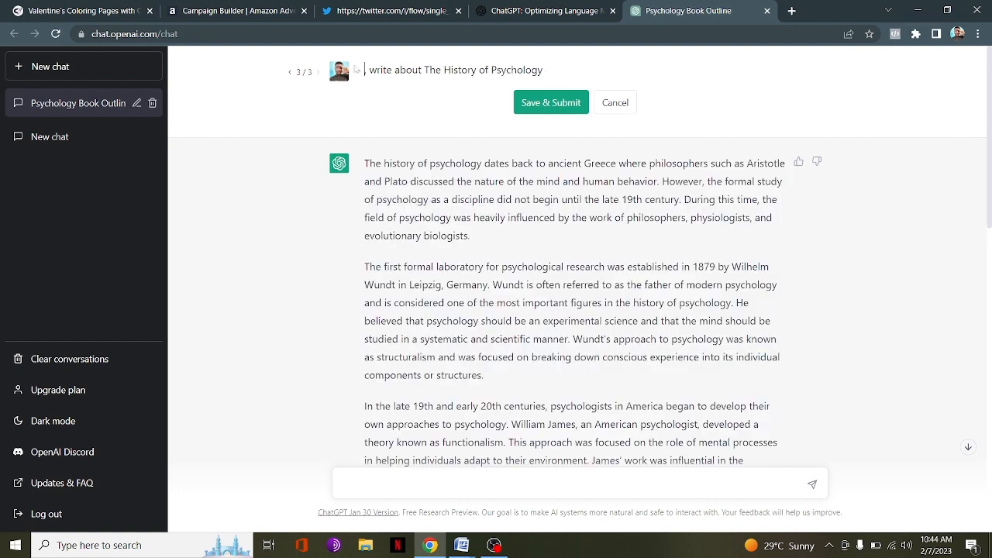
{"action": "key", "text": "Delete"}
{"action": "key", "text": "Delete"}
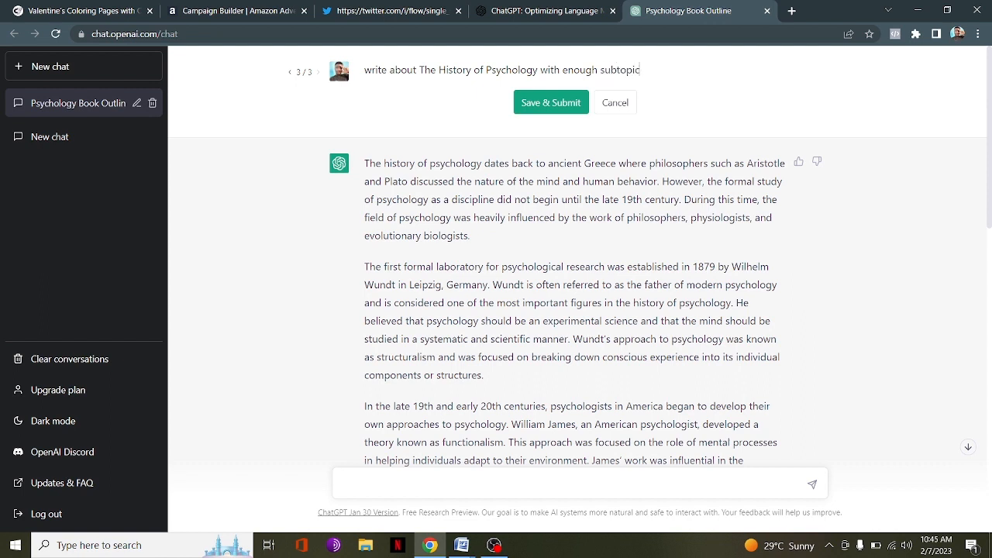
{"action": "key", "text": "shift+Return"}
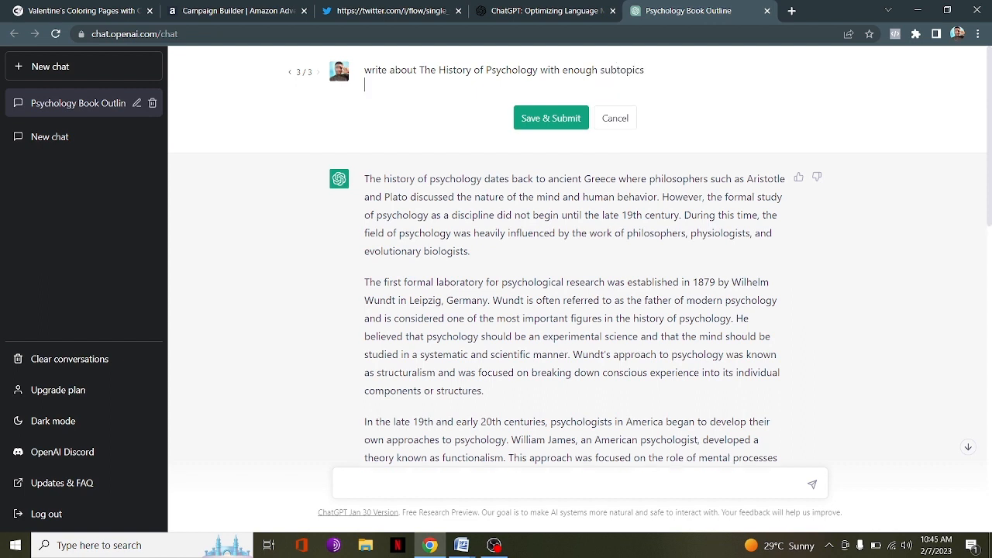
{"action": "key", "text": "BackSpace"}
{"action": "left_click", "coordinate": [552, 102]}
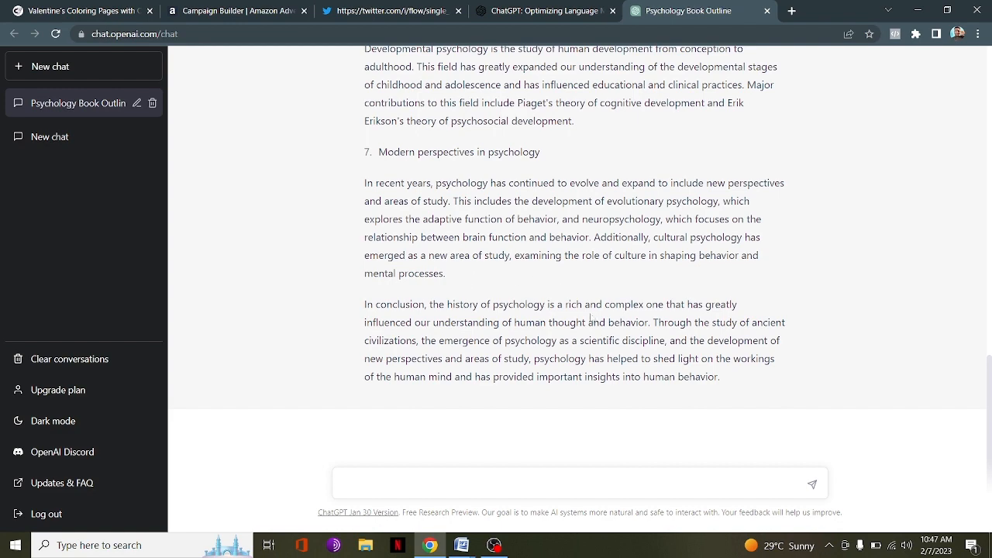
Copy the new answer from its opening paragraph through section 7, and delete the old text below "The History of Psychology" in Document2
{"action": "left_click_drag", "start_coordinate": [455, 278], "coordinate": [361, 120]}
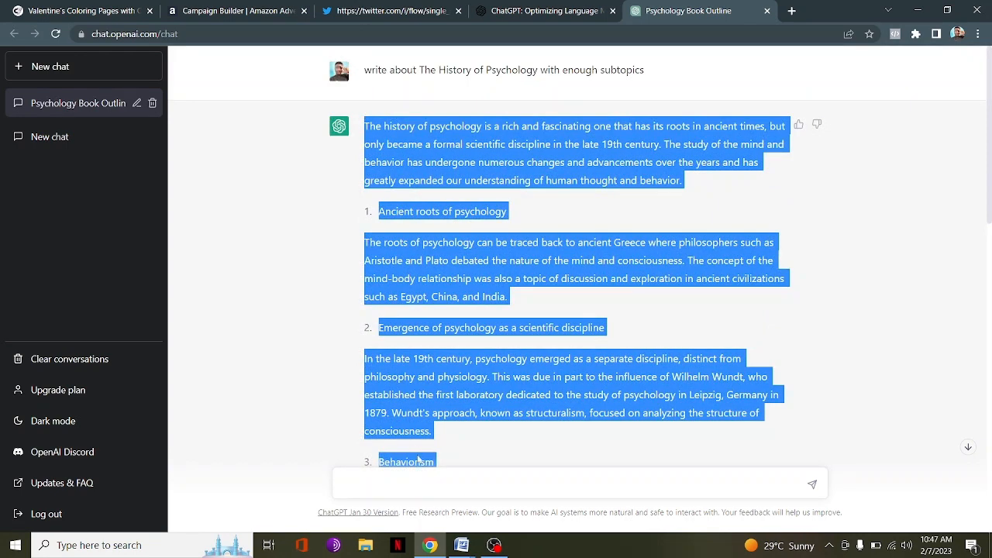
{"action": "left_click", "coordinate": [461, 546]}
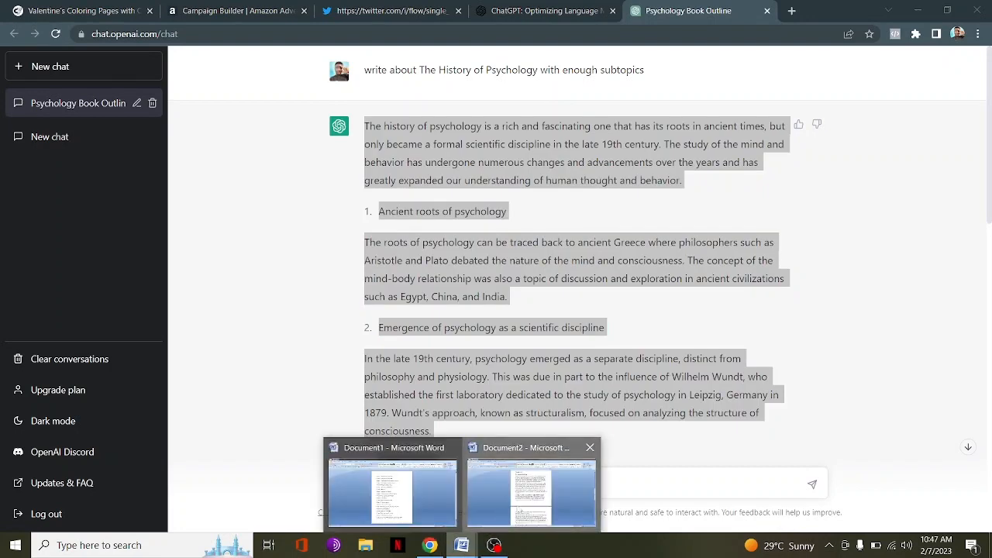
{"action": "left_click", "coordinate": [530, 488]}
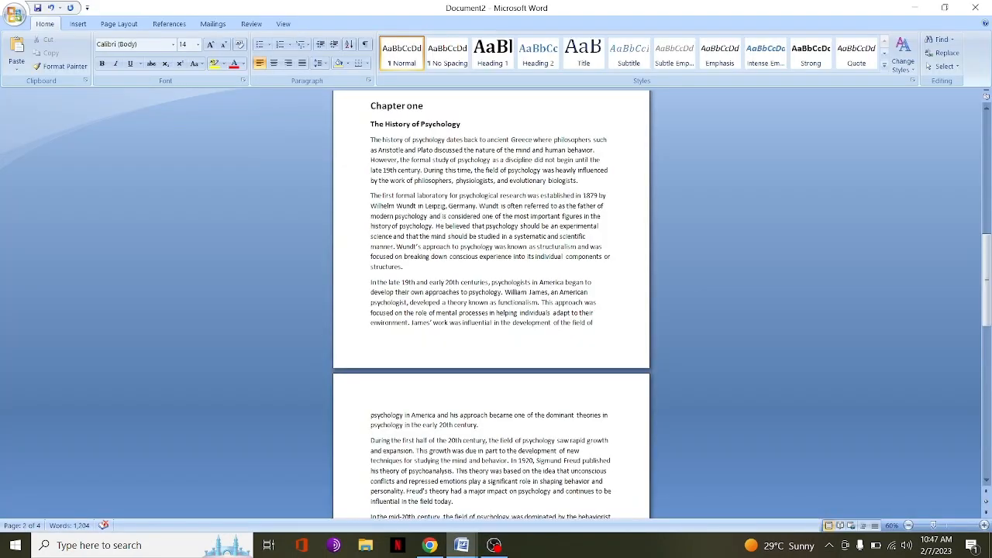
{"action": "left_click_drag", "start_coordinate": [371, 140], "coordinate": [578, 399]}
{"action": "key", "text": "Delete"}
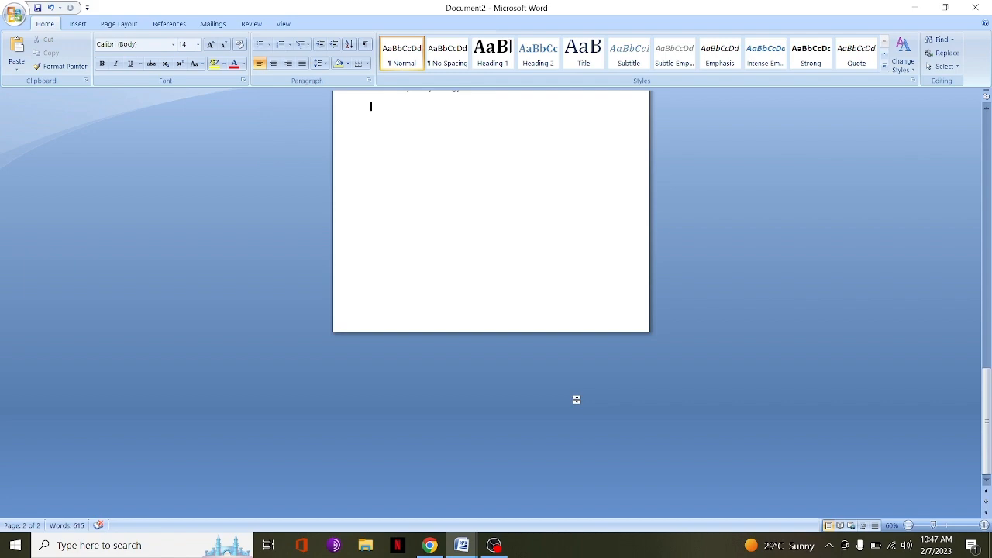
Paste the copied answer below "The History of Psychology" with Match Destination Formatting
{"action": "key", "text": "ctrl+v"}
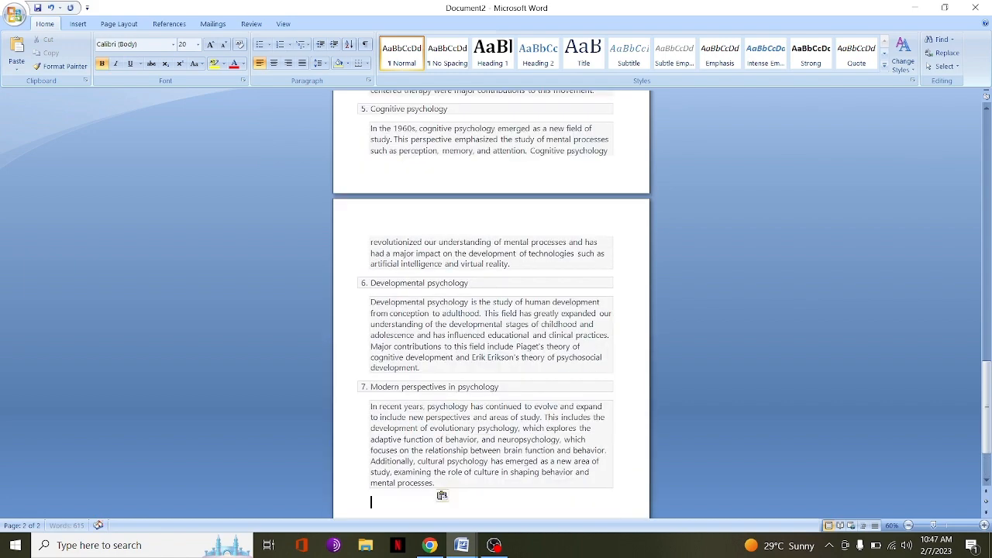
{"action": "left_click", "coordinate": [450, 496]}
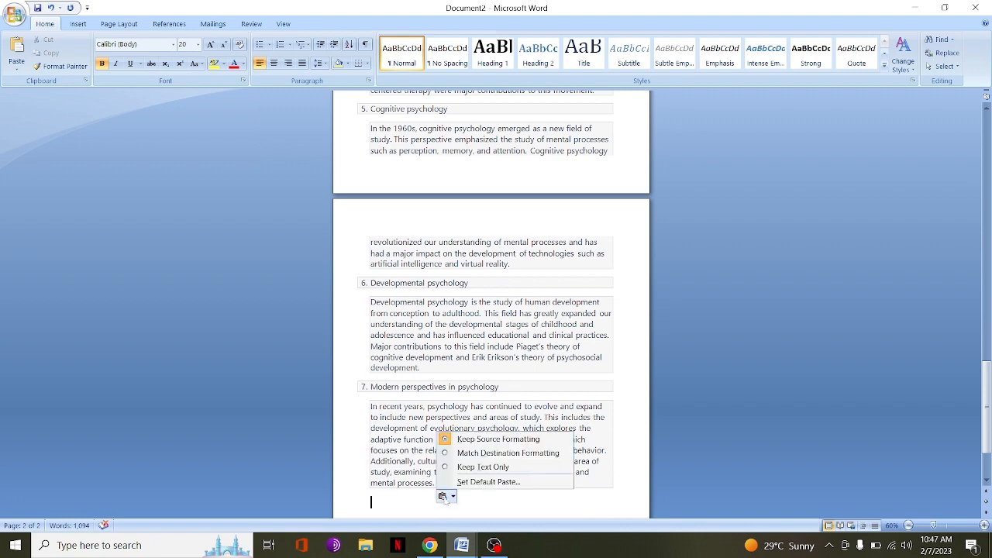
{"action": "left_click", "coordinate": [481, 453]}
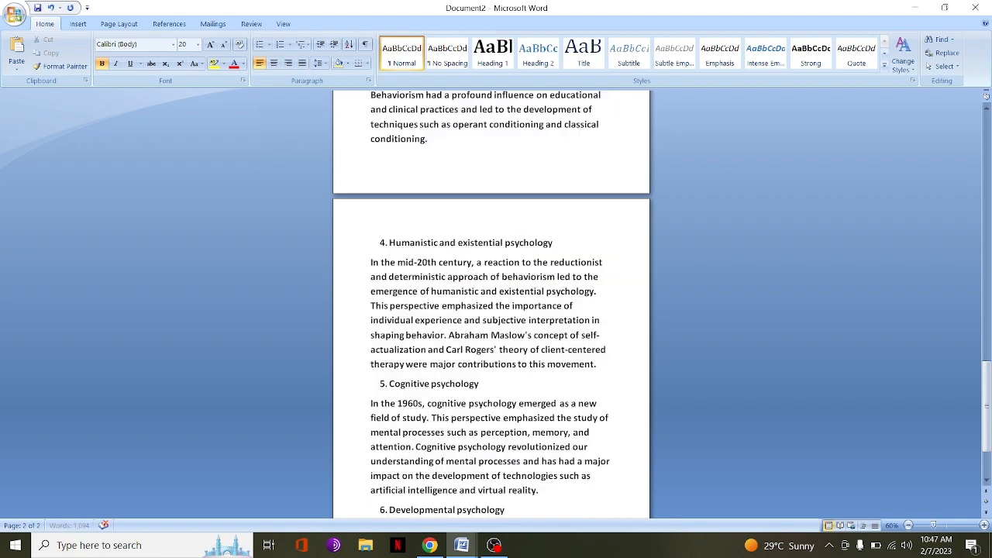
Remove the bold from all the newly pasted text below "The History of Psychology"
{"action": "key", "text": "shift+Up"}
{"action": "key", "text": "shift+Up"}
{"action": "key", "text": "shift+Up"}
{"action": "key", "text": "shift+Up"}
{"action": "key", "text": "shift+Up"}
{"action": "key", "text": "shift+Up"}
{"action": "key", "text": "shift+Up"}
{"action": "key", "text": "shift+Up"}
{"action": "key", "text": "shift+Up"}
{"action": "key", "text": "shift+Up"}
{"action": "key", "text": "shift+Up"}
{"action": "key", "text": "shift+Up"}
{"action": "key", "text": "shift+Up"}
{"action": "key", "text": "shift+Up"}
{"action": "key", "text": "shift+Up"}
{"action": "key", "text": "shift+Up"}
{"action": "key", "text": "shift+Up"}
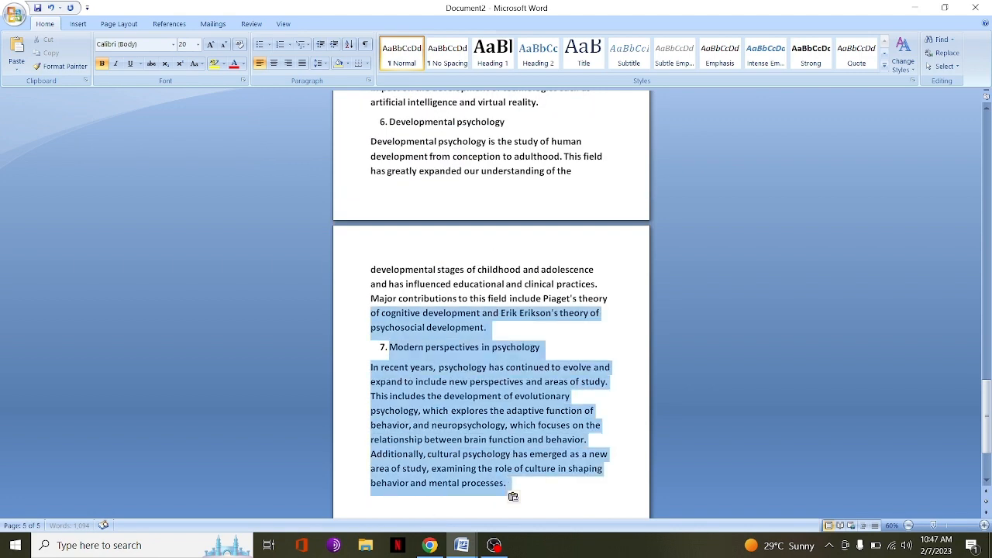
{"action": "key", "text": "shift+Up"}
{"action": "key", "text": "shift+Up"}
{"action": "key", "text": "shift+Up"}
{"action": "key", "text": "shift+Up"}
{"action": "key", "text": "shift+Up"}
{"action": "key", "text": "shift+Up"}
{"action": "key", "text": "shift+Up"}
{"action": "key", "text": "shift+Up"}
{"action": "key", "text": "shift+Up"}
{"action": "key", "text": "shift+Up"}
{"action": "key", "text": "shift+Up"}
{"action": "key", "text": "shift+Up"}
{"action": "key", "text": "shift+Up"}
{"action": "key", "text": "shift+Up"}
{"action": "key", "text": "shift+Up"}
{"action": "key", "text": "shift+Up"}
{"action": "key", "text": "shift+Up"}
{"action": "key", "text": "shift+Up"}
{"action": "key", "text": "shift+Up"}
{"action": "key", "text": "shift+Up"}
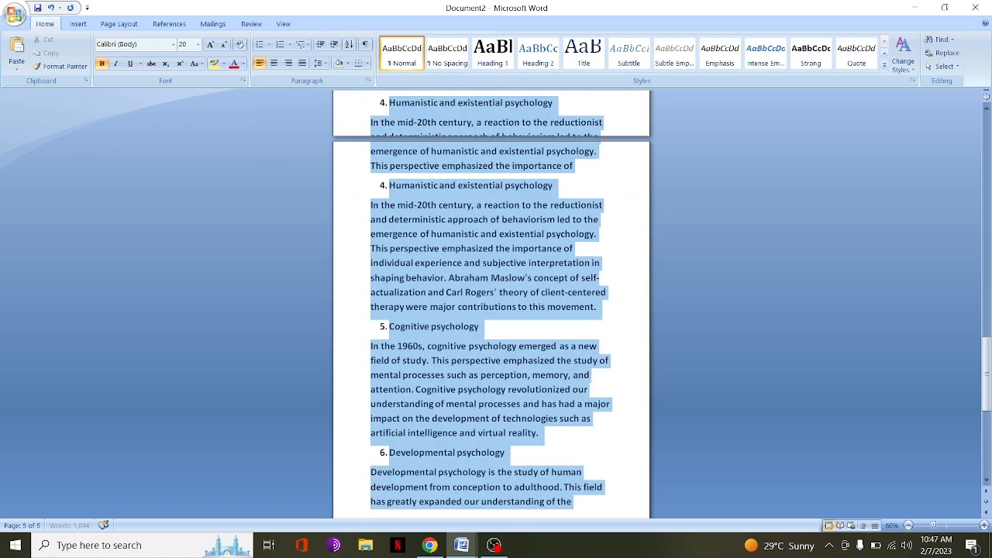
{"action": "left_click_drag", "start_coordinate": [377, 121], "coordinate": [376, 353]}
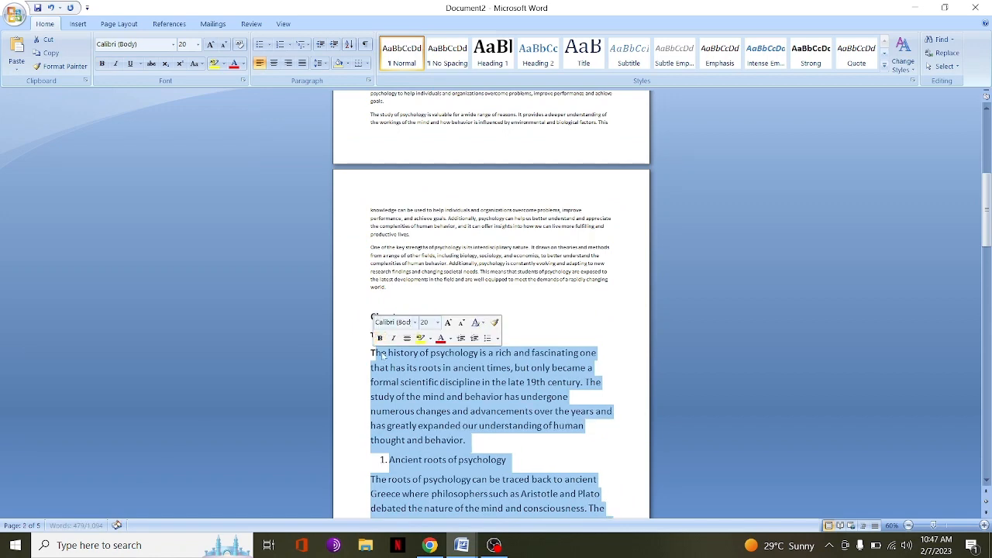
Set the font size of all the pasted text below "The History of Psychology" to 14
{"action": "left_click_drag", "start_coordinate": [372, 353], "coordinate": [610, 516]}
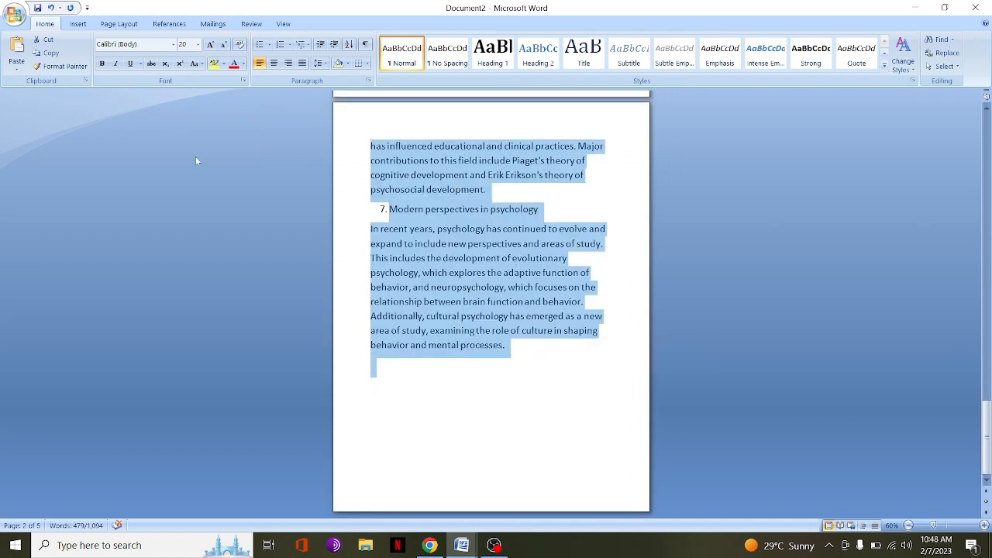
{"action": "left_click", "coordinate": [198, 46]}
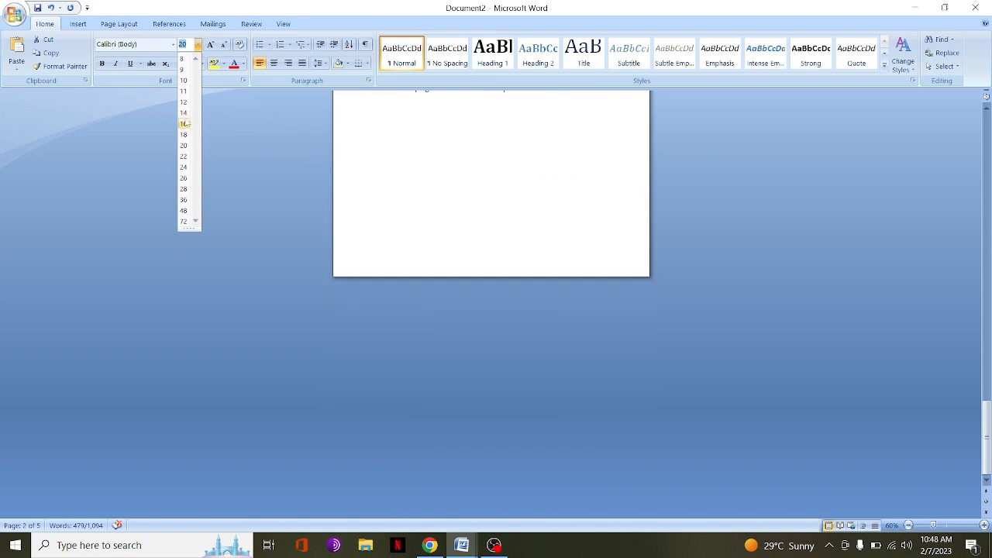
{"action": "left_click", "coordinate": [185, 114]}
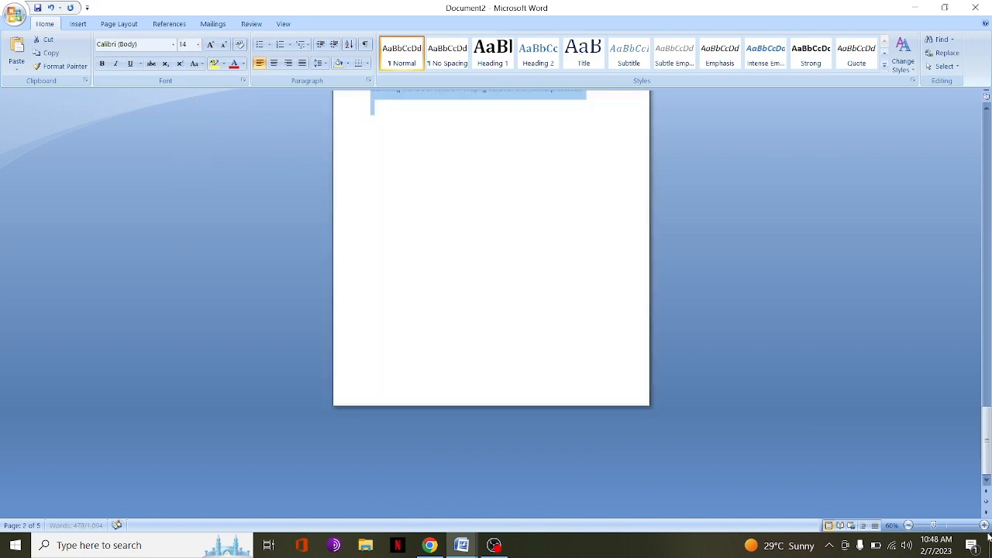
{"action": "left_click_drag", "start_coordinate": [987, 465], "coordinate": [968, 289]}
{"action": "scroll", "coordinate": [968, 290], "scroll_direction": "up", "scroll_amount": 1}
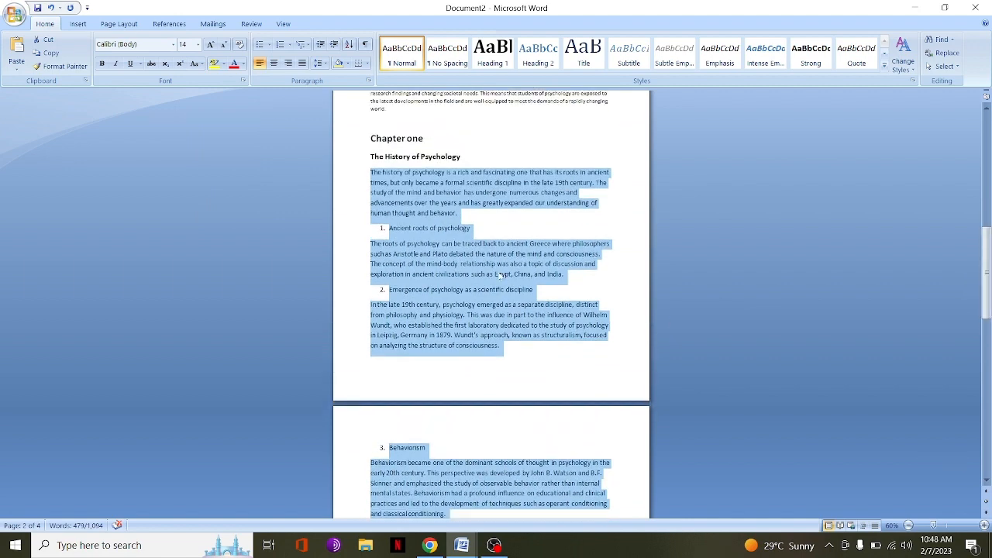
{"action": "left_click", "coordinate": [744, 316]}
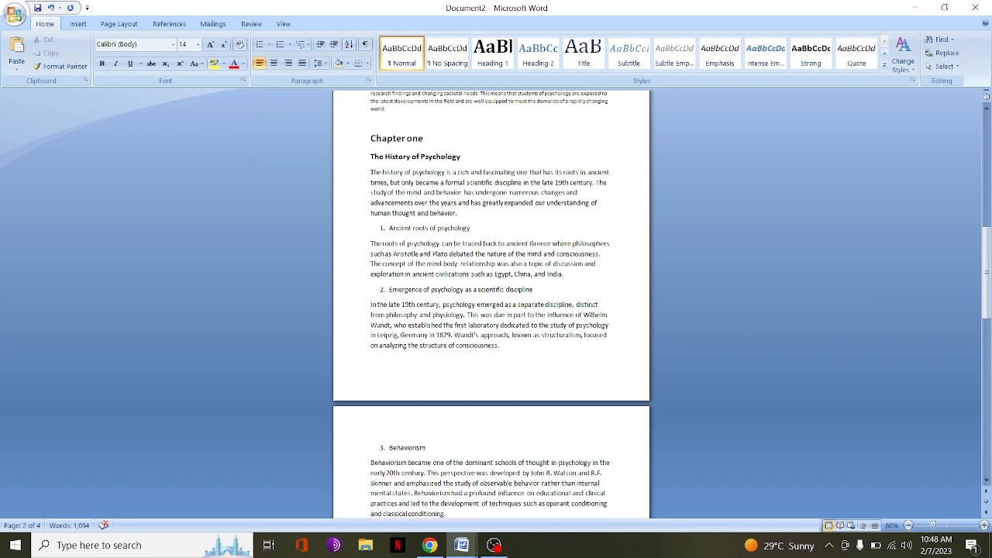
Replace the ChatGPT prompt with "in 2000 words, write about" followed by the numbered subheading "Ancient roots of psychology" copied from Document2
{"action": "left_click_drag", "start_coordinate": [469, 228], "coordinate": [393, 213]}
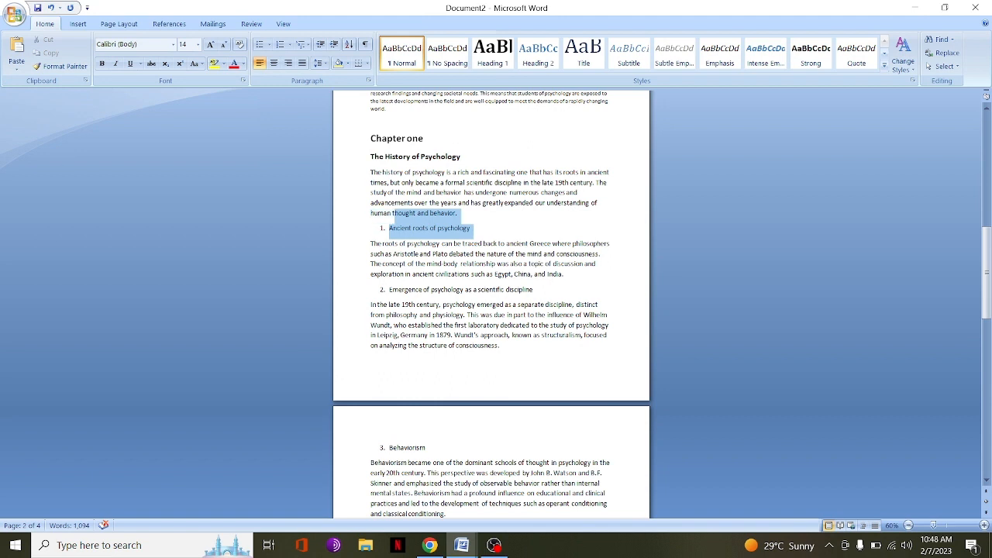
{"action": "left_click_drag", "start_coordinate": [469, 228], "coordinate": [390, 230]}
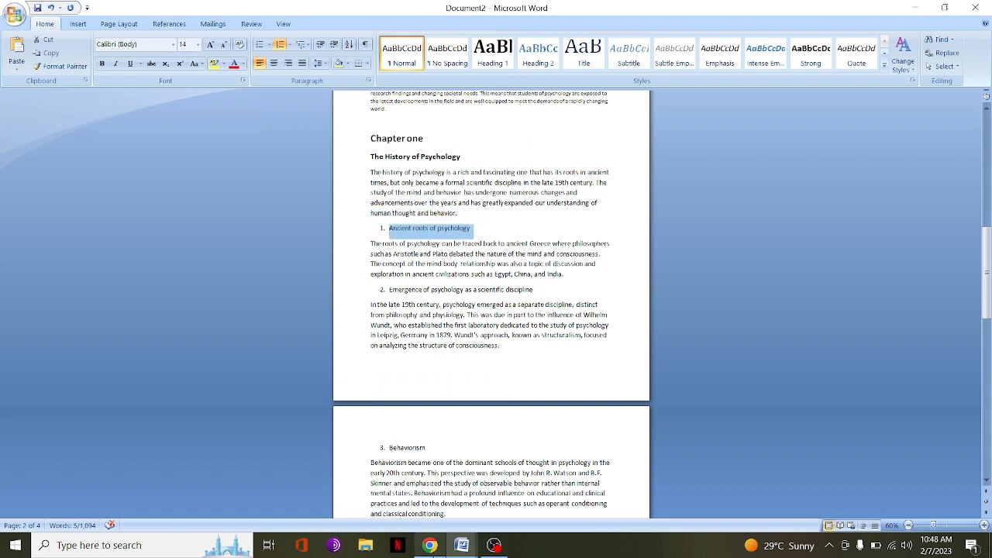
{"action": "left_click", "coordinate": [429, 545]}
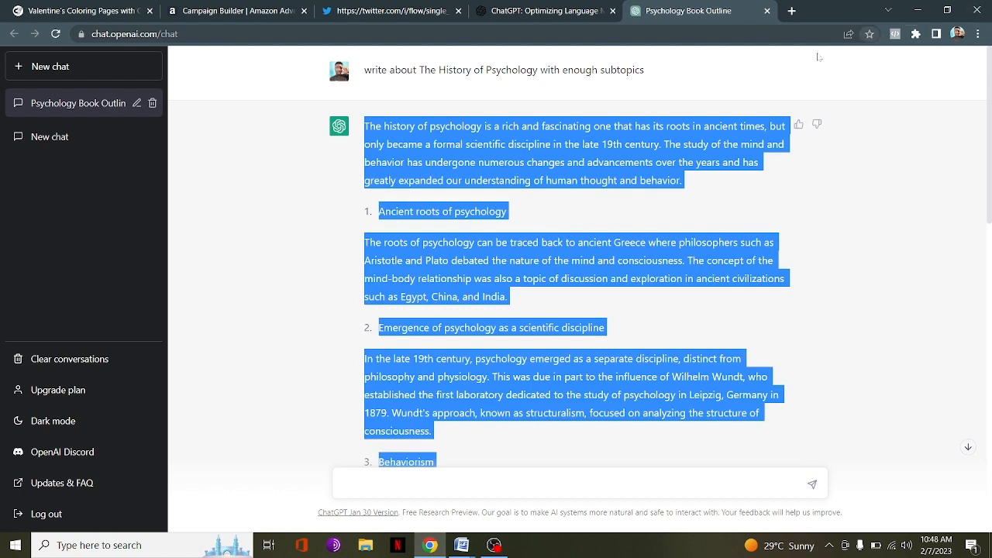
{"action": "left_click", "coordinate": [798, 71]}
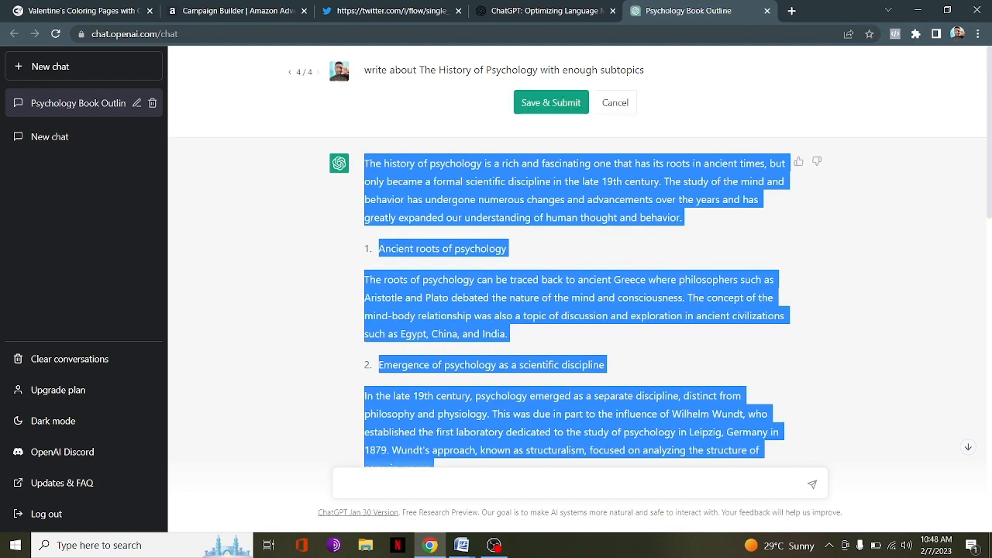
{"action": "left_click_drag", "start_coordinate": [612, 74], "coordinate": [318, 74]}
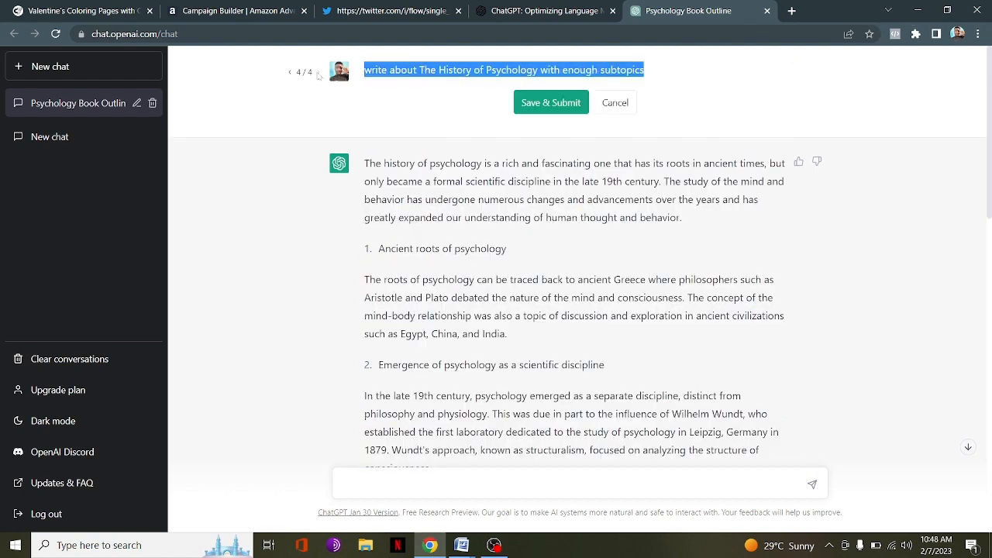
{"action": "key", "text": "BackSpace"}
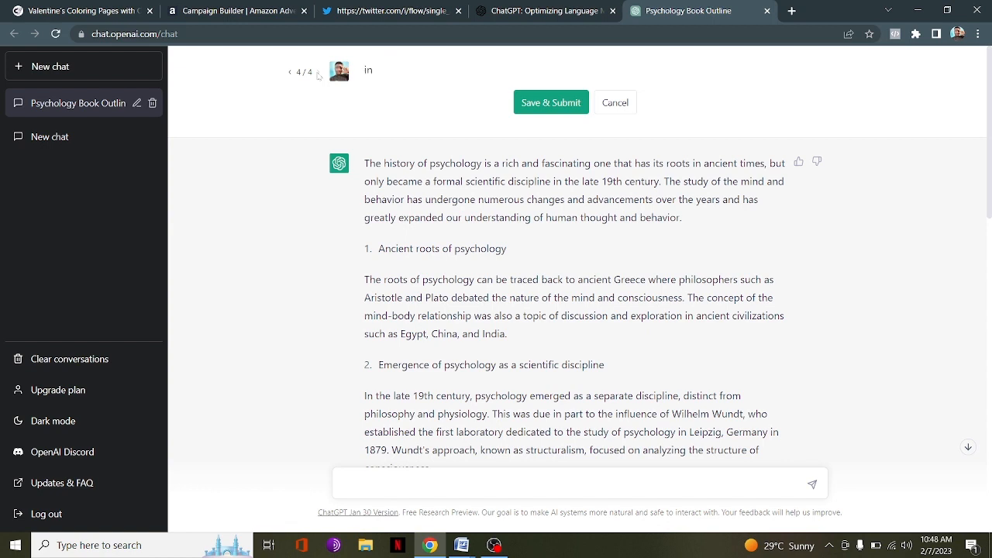
{"action": "type", "text": "in 2000  words, write about"}
{"action": "type", "text": "1.\tAncient roots of psychology"}
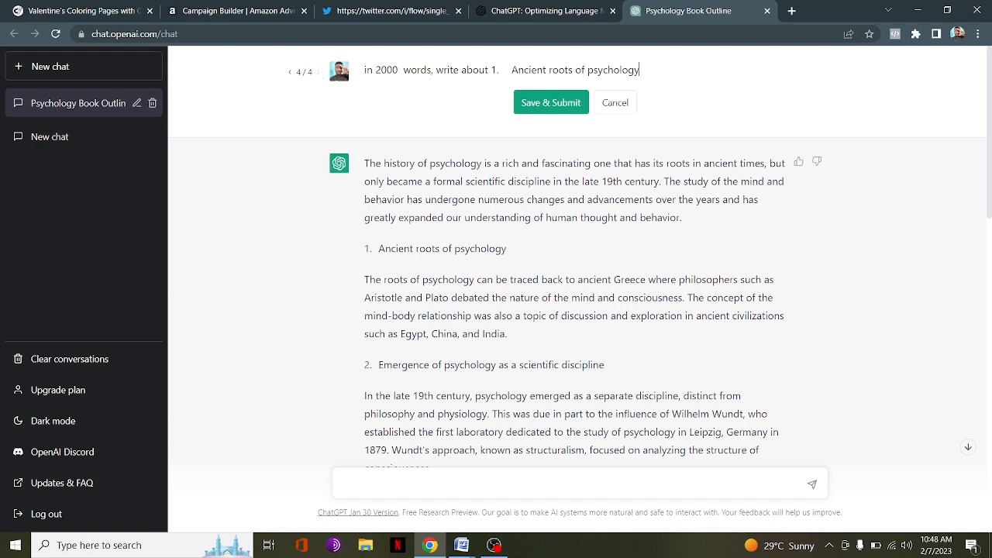
Remove the list number from the prompt, insert "the" before "Ancient roots of psychology" and submit it
{"action": "key", "text": "BackSpace"}
{"action": "key", "text": "BackSpace"}
{"action": "key", "text": "BackSpace"}
{"action": "key", "text": "BackSpace"}
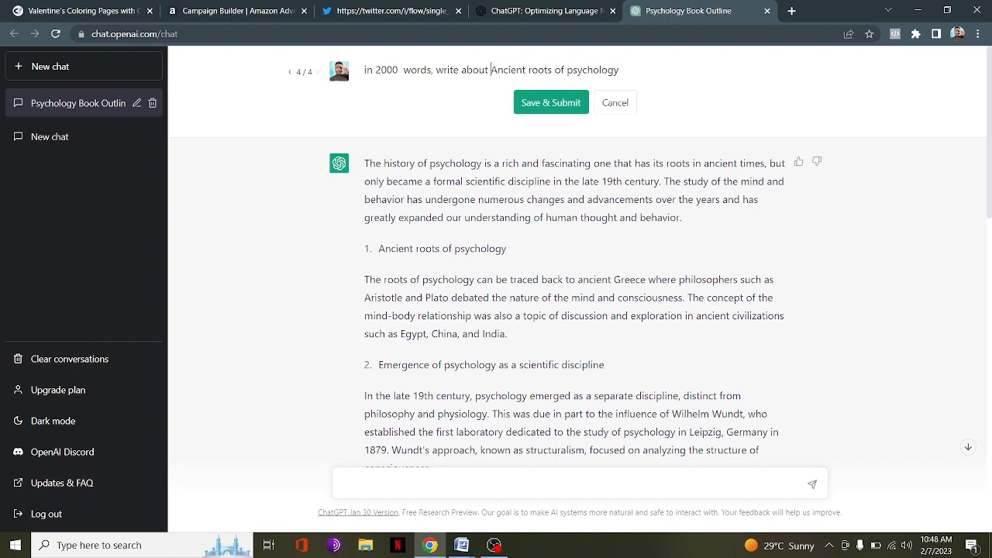
{"action": "type", "text": "th"}
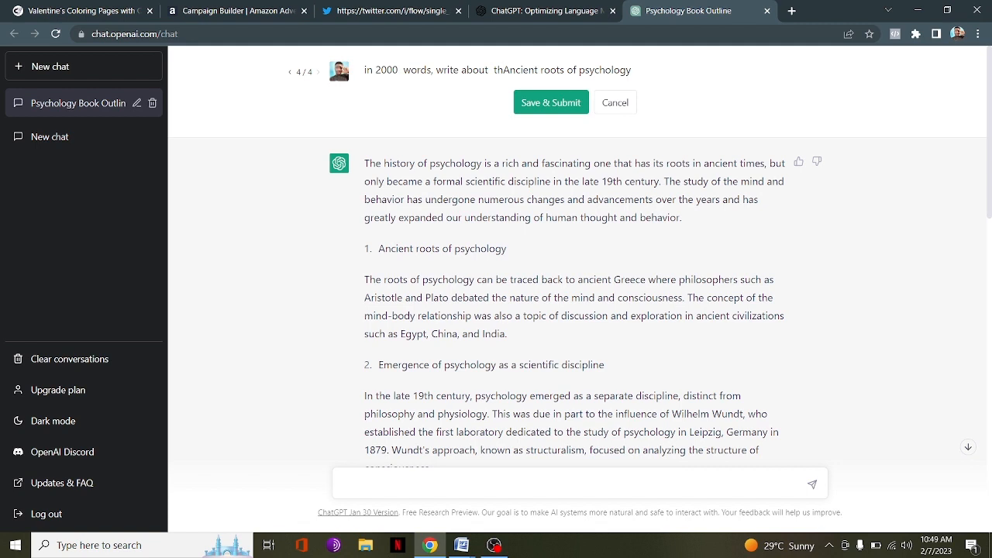
{"action": "key", "text": "BackSpace"}
{"action": "key", "text": "BackSpace"}
{"action": "key", "text": "BackSpace"}
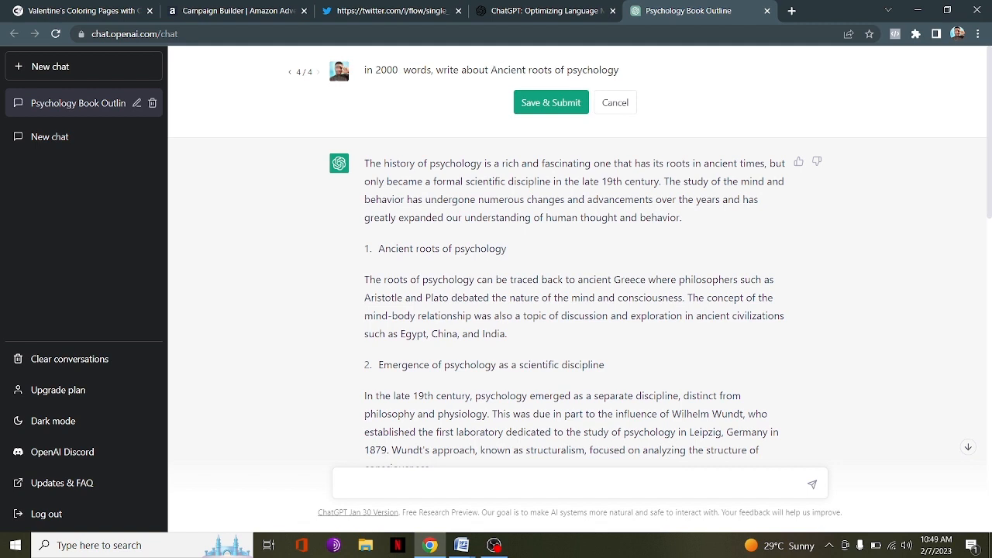
{"action": "type", "text": "the"}
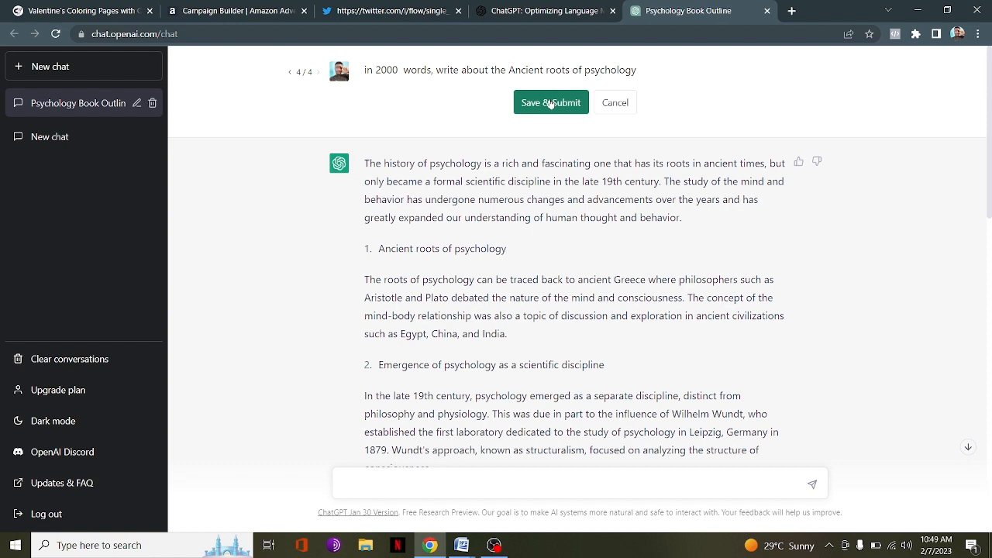
{"action": "left_click", "coordinate": [551, 104]}
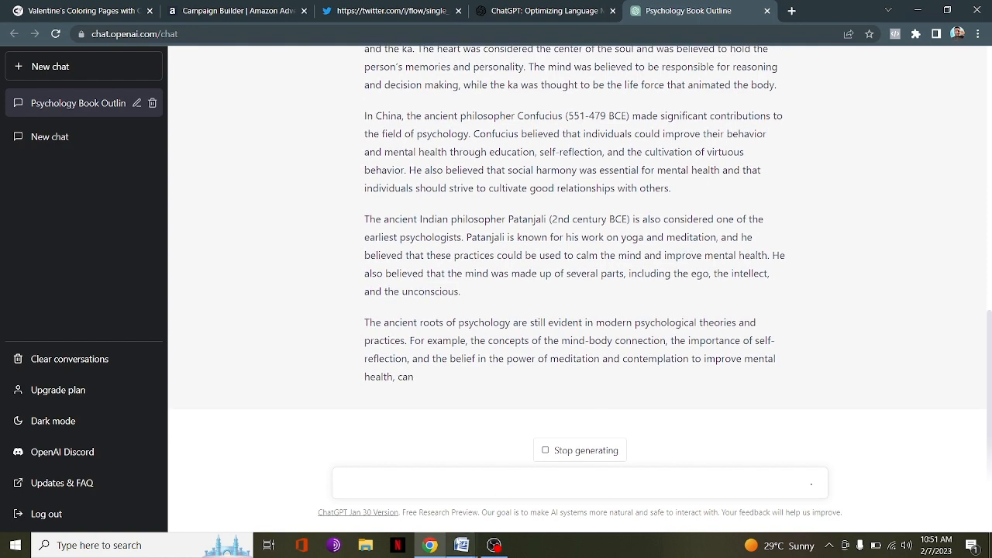
{"action": "mouse_move", "coordinate": [459, 550]}
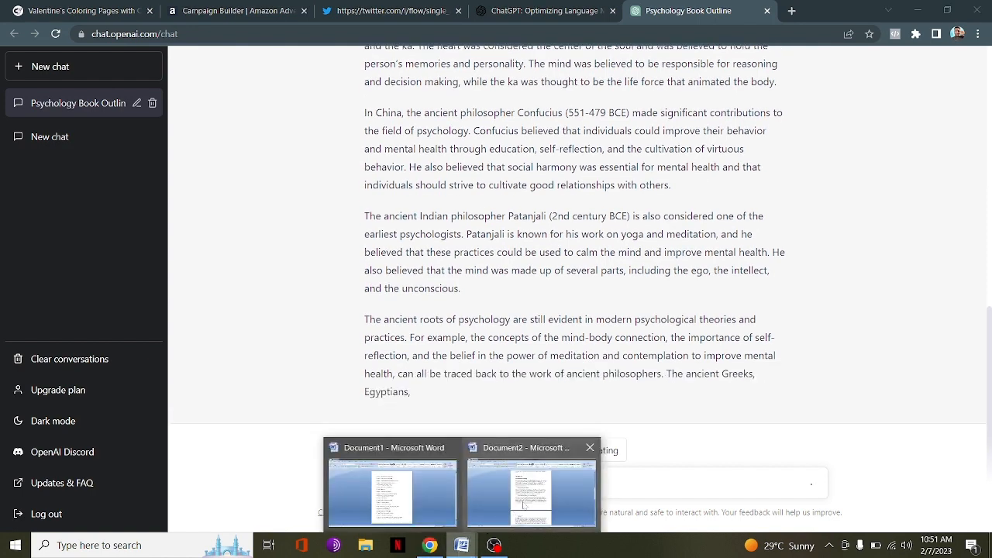
{"action": "left_click", "coordinate": [533, 493]}
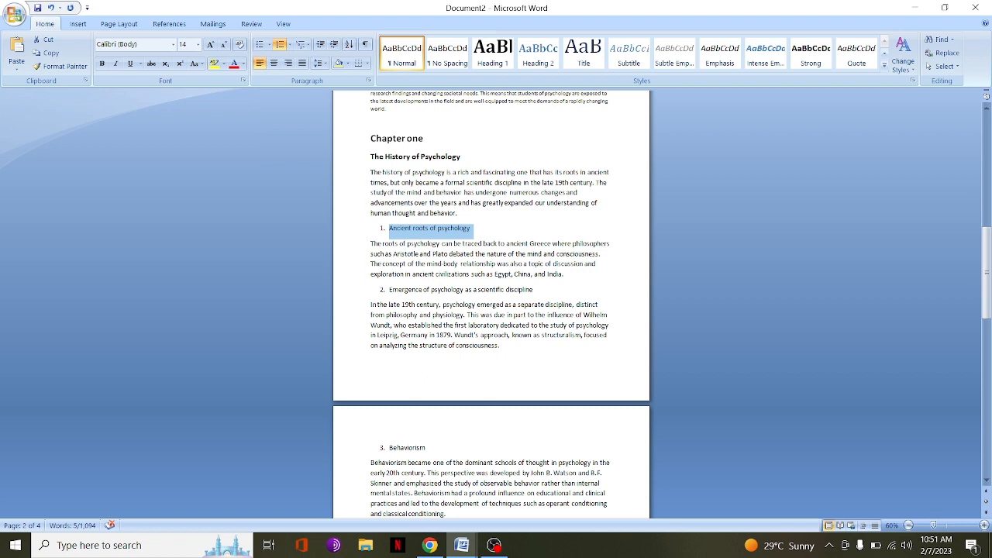
{"action": "left_click", "coordinate": [431, 547]}
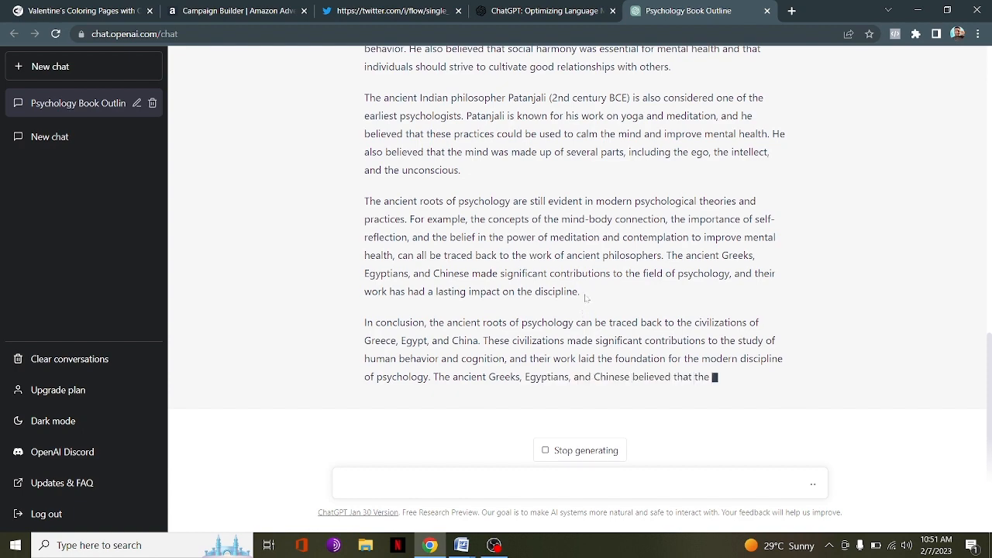
Copy the ChatGPT answer on the ancient roots of psychology, from its first paragraph through the end of the conclusion
{"action": "left_click_drag", "start_coordinate": [586, 296], "coordinate": [364, 153]}
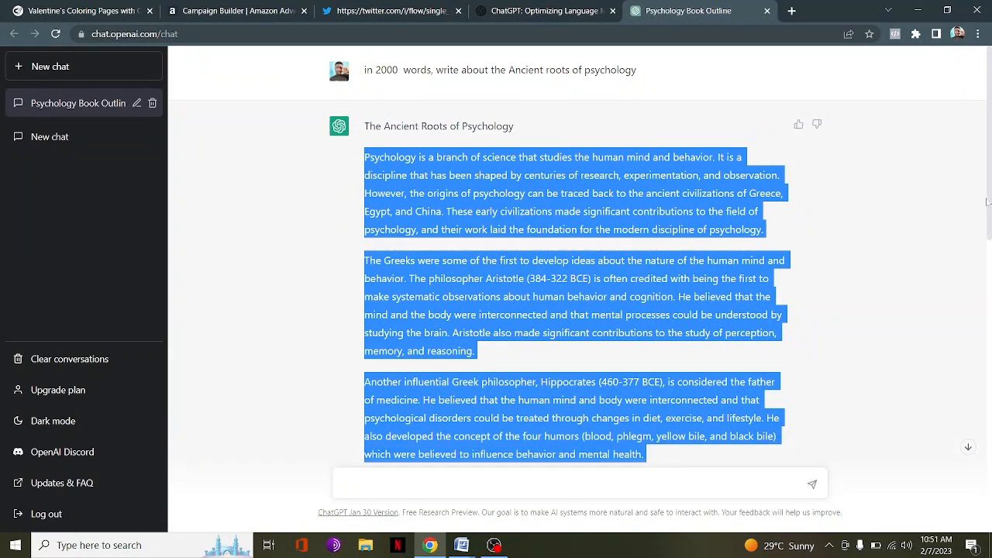
{"action": "scroll", "coordinate": [988, 202], "scroll_direction": "down", "scroll_amount": 9}
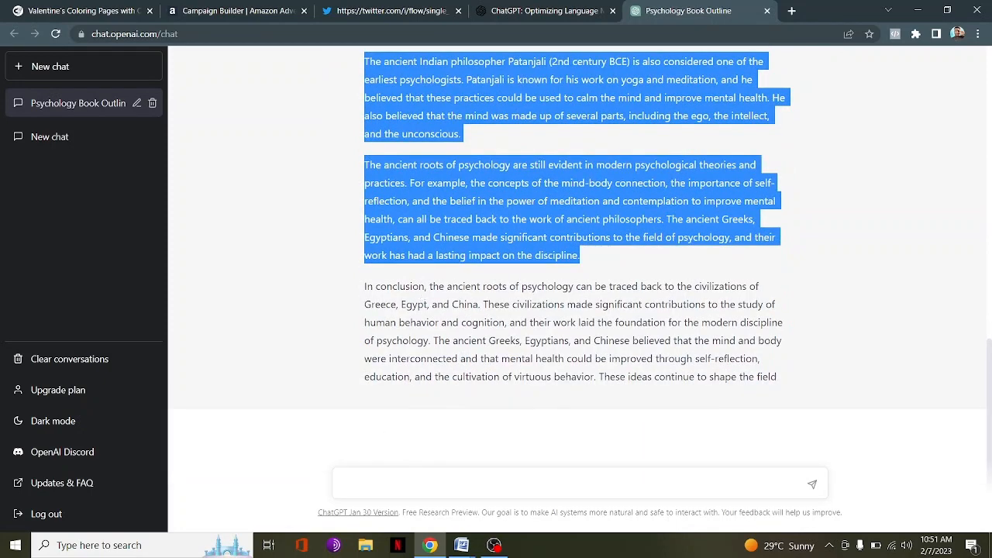
{"action": "left_click_drag", "start_coordinate": [783, 384], "coordinate": [357, 157]}
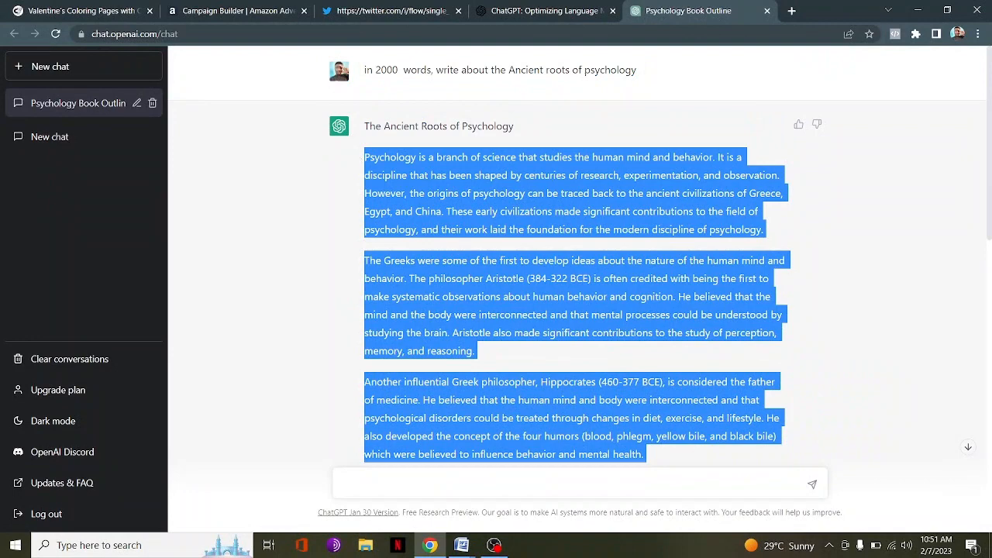
In Document2, delete the short paragraph under "Ancient roots of psychology" and leave blank lines before the second subheading
{"action": "mouse_move", "coordinate": [461, 546]}
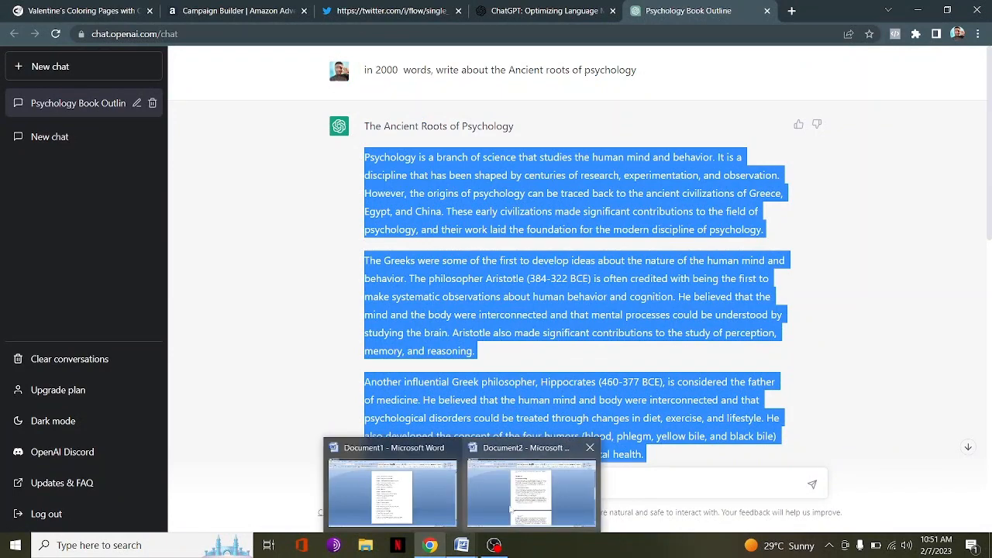
{"action": "left_click", "coordinate": [512, 508]}
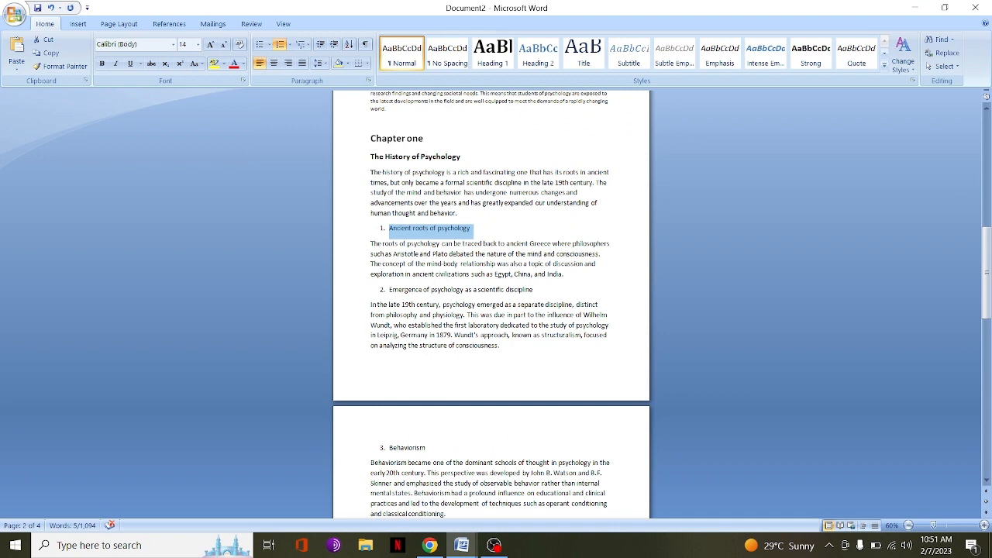
{"action": "left_click", "coordinate": [564, 275]}
{"action": "key", "text": "Return"}
{"action": "key", "text": "Return"}
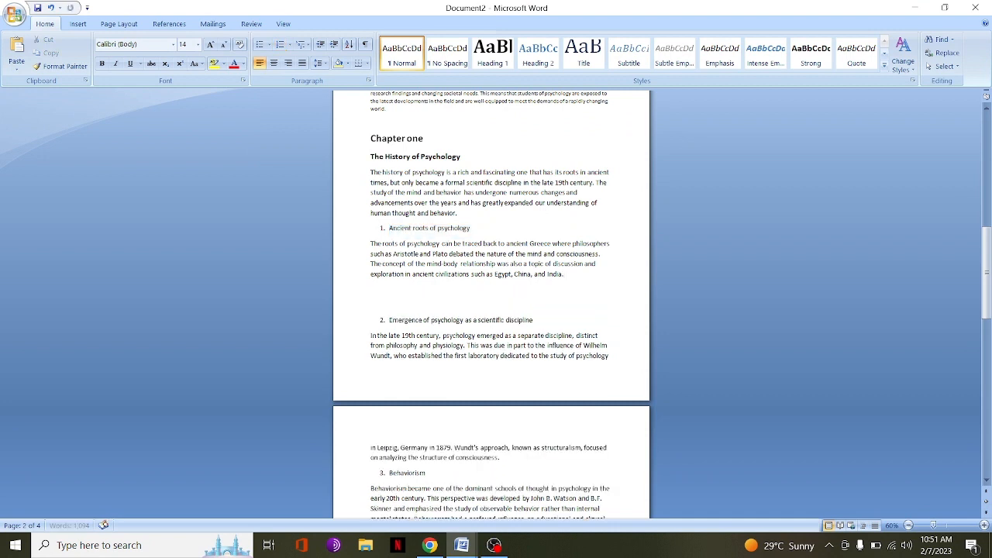
{"action": "left_click_drag", "start_coordinate": [567, 277], "coordinate": [365, 250]}
{"action": "key", "text": "Delete"}
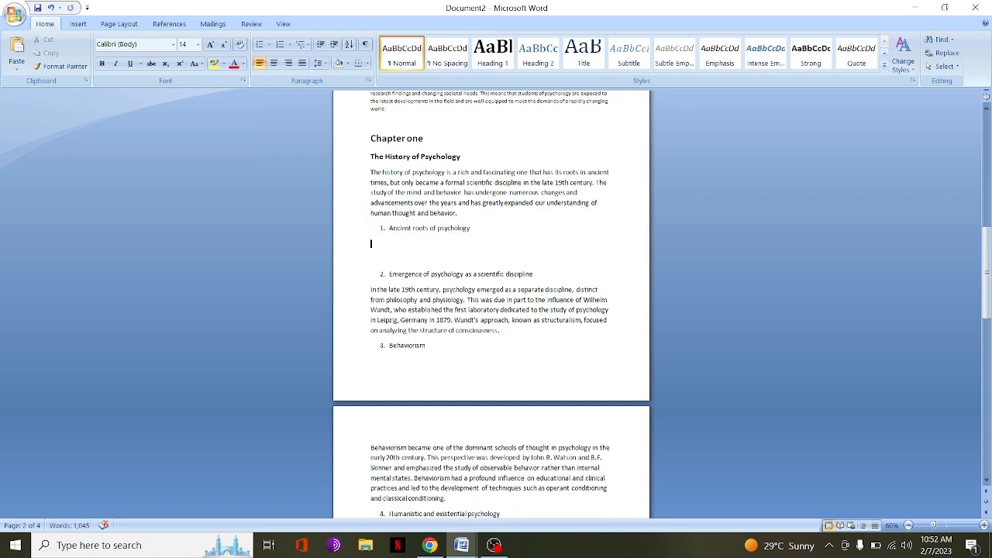
Try pasting the answer under "Ancient roots of psychology" without merging it into the list, then merged with the existing list, and undo the paste
{"action": "key", "text": "ctrl+v"}
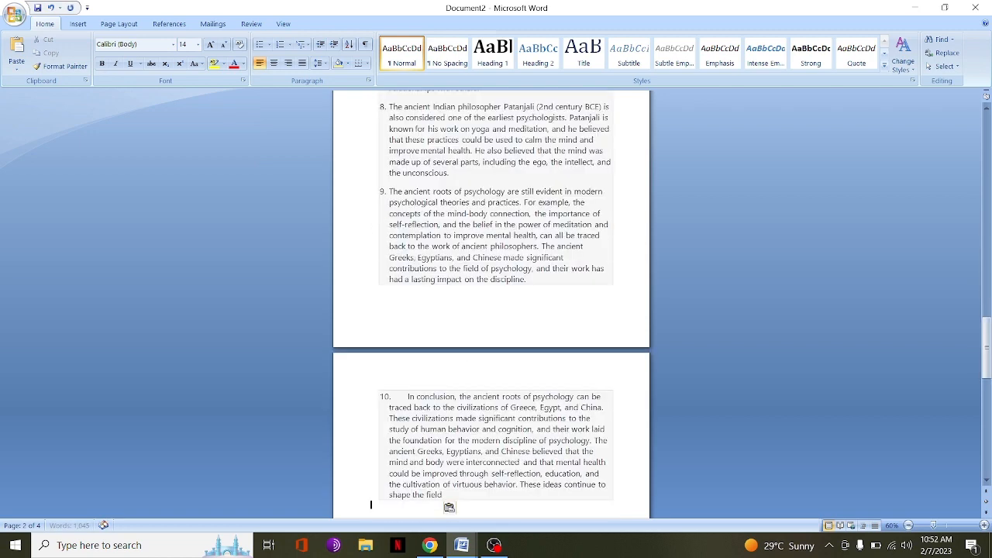
{"action": "left_click", "coordinate": [451, 507]}
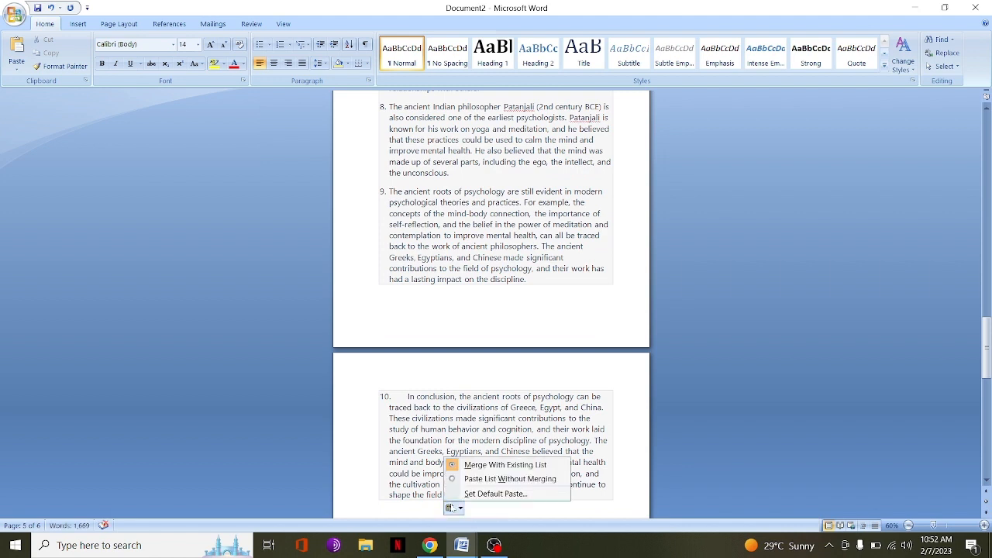
{"action": "left_click", "coordinate": [499, 481]}
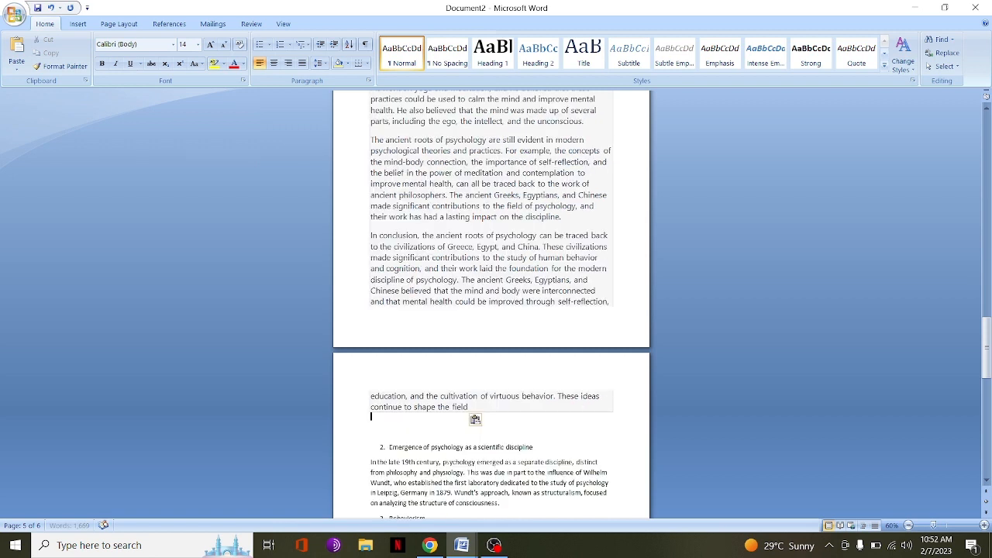
{"action": "left_click", "coordinate": [476, 422]}
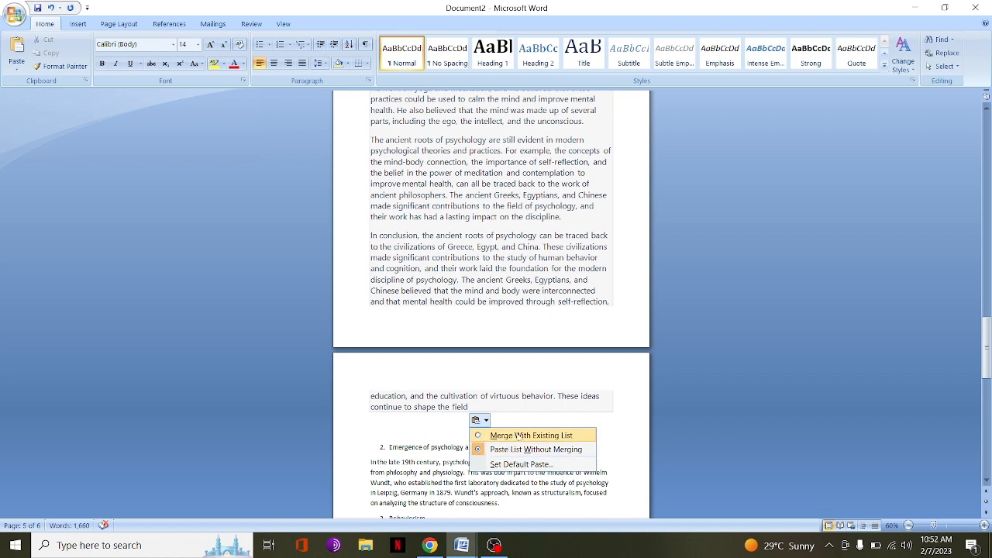
{"action": "left_click", "coordinate": [518, 436]}
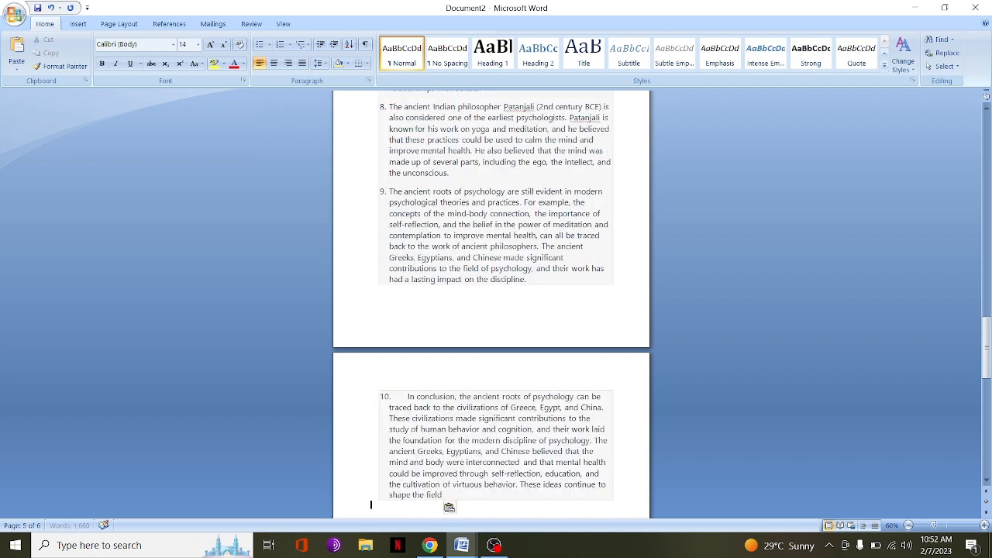
{"action": "key", "text": "ctrl+z"}
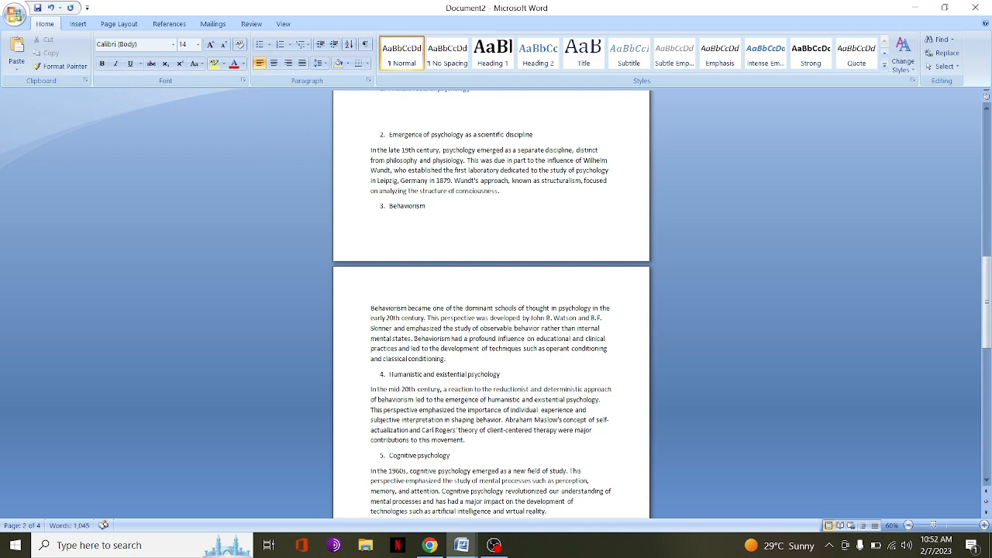
Paste the copied answer under "Ancient roots of psychology" with the Match Destination Formatting option
{"action": "key", "text": "ctrl+v"}
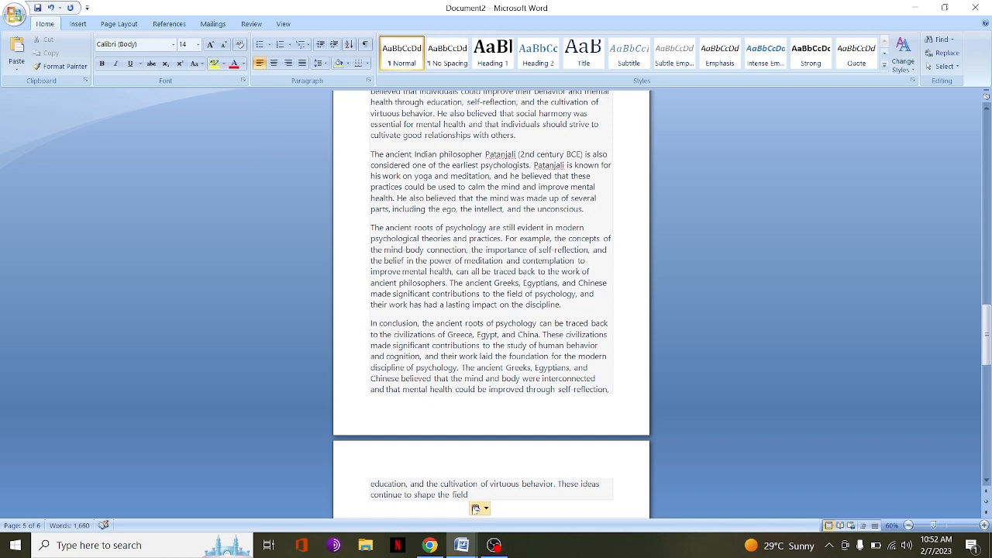
{"action": "left_click", "coordinate": [476, 508]}
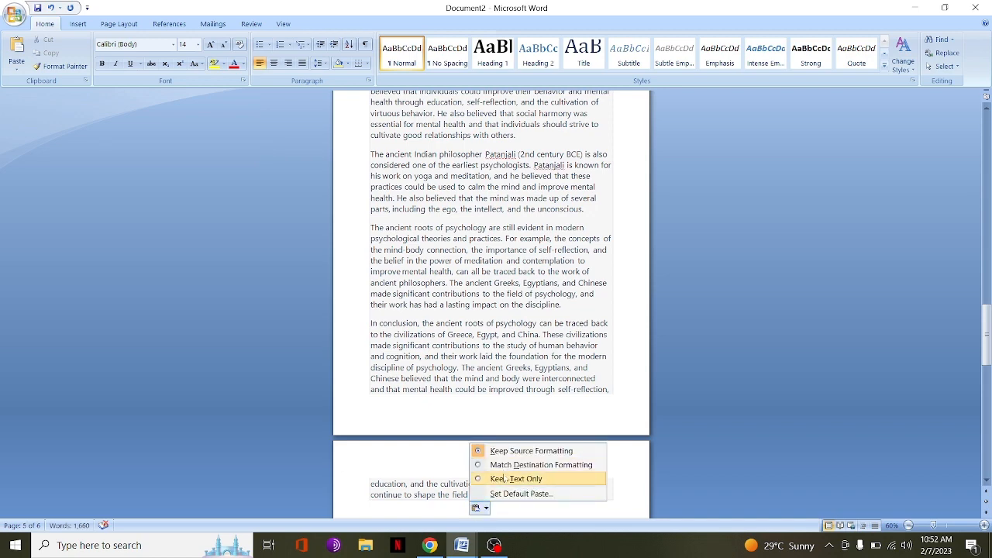
{"action": "left_click", "coordinate": [504, 468]}
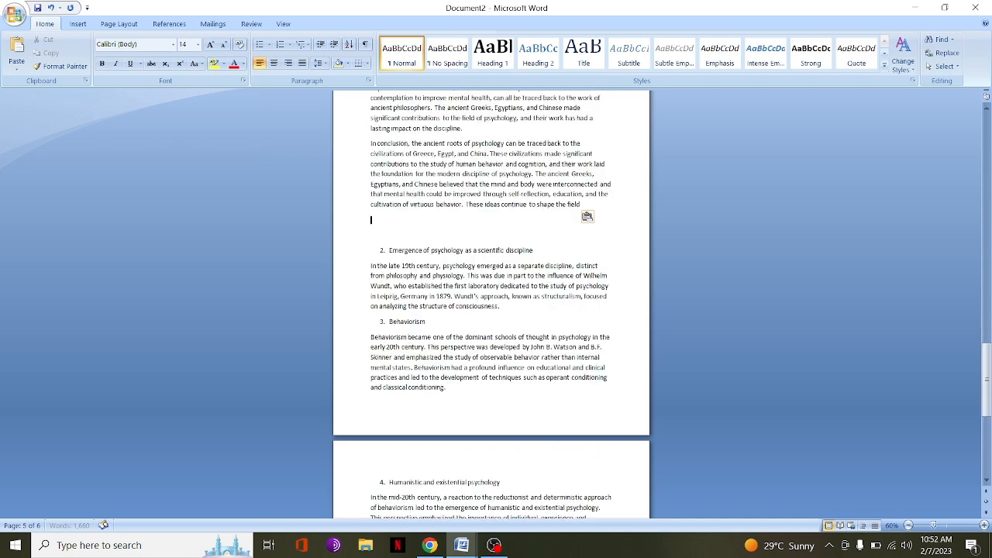
Review the pasted section and remaining subheadings in Document2, and look at the chapter list in Document1
{"action": "left_click_drag", "start_coordinate": [987, 380], "coordinate": [985, 231]}
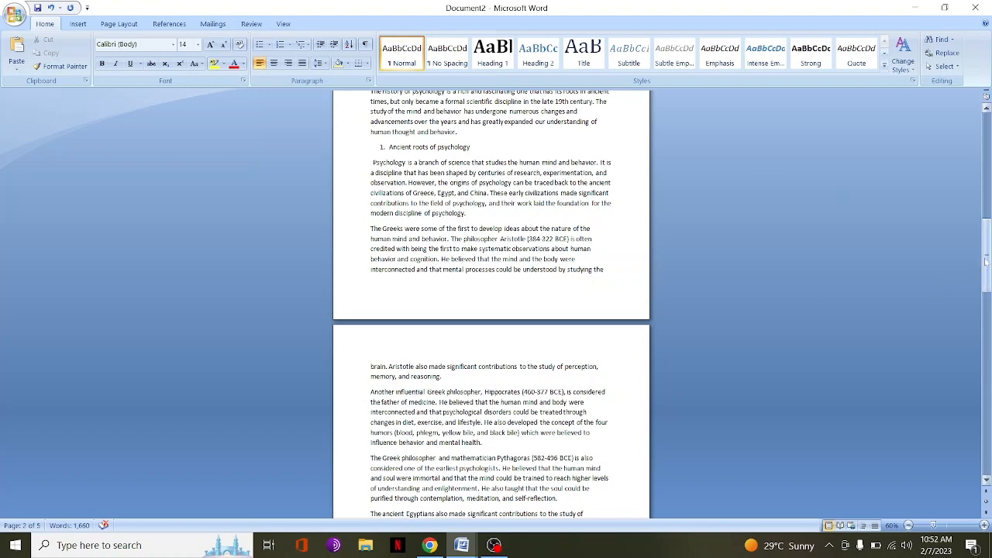
{"action": "left_click_drag", "start_coordinate": [985, 256], "coordinate": [984, 386]}
{"action": "left_click", "coordinate": [371, 227]}
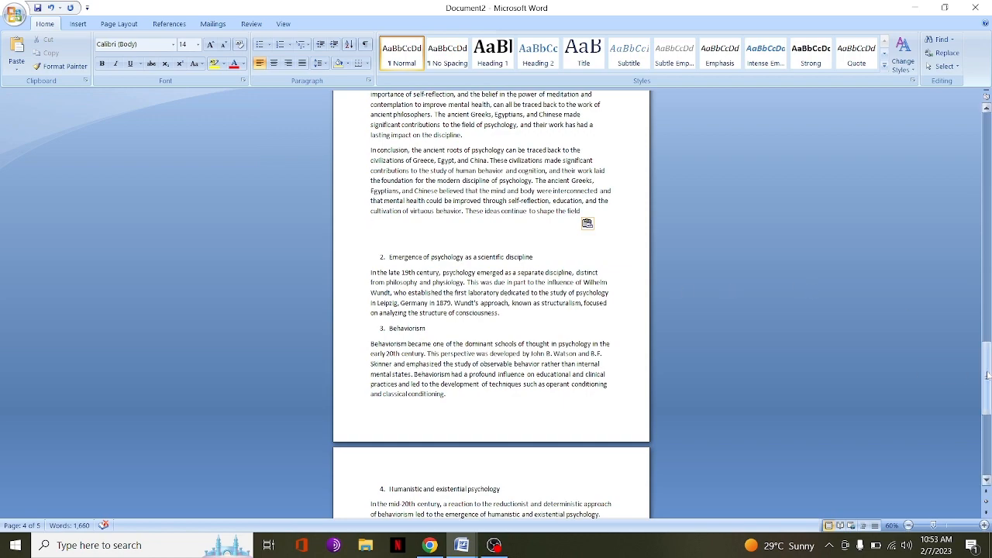
{"action": "left_click_drag", "start_coordinate": [988, 374], "coordinate": [970, 238]}
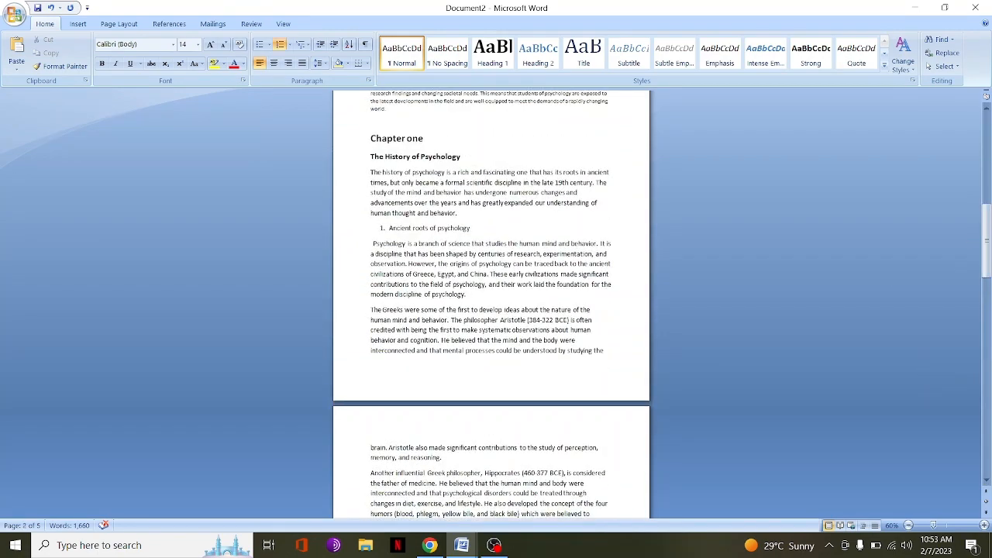
{"action": "left_click_drag", "start_coordinate": [987, 225], "coordinate": [987, 457]}
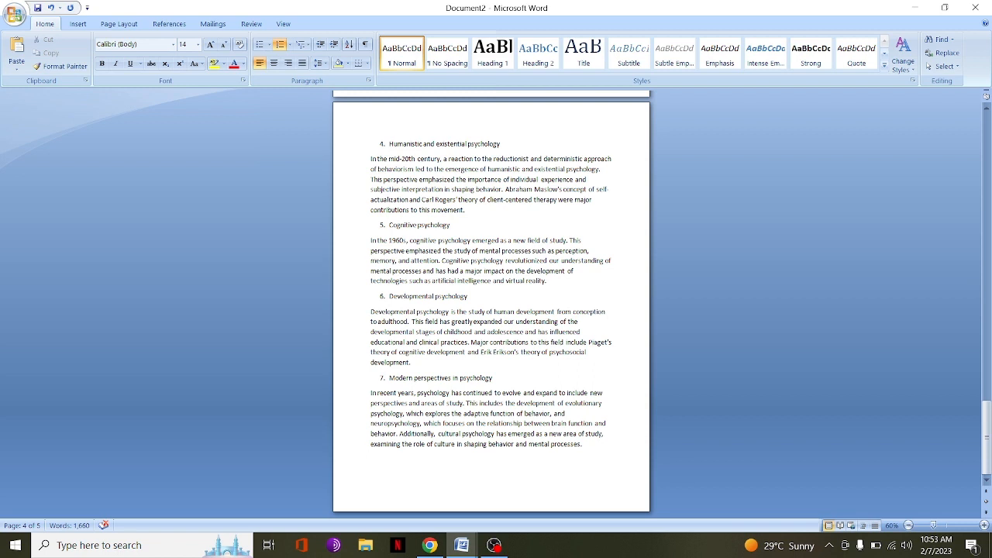
{"action": "mouse_move", "coordinate": [462, 545]}
{"action": "left_click", "coordinate": [406, 507]}
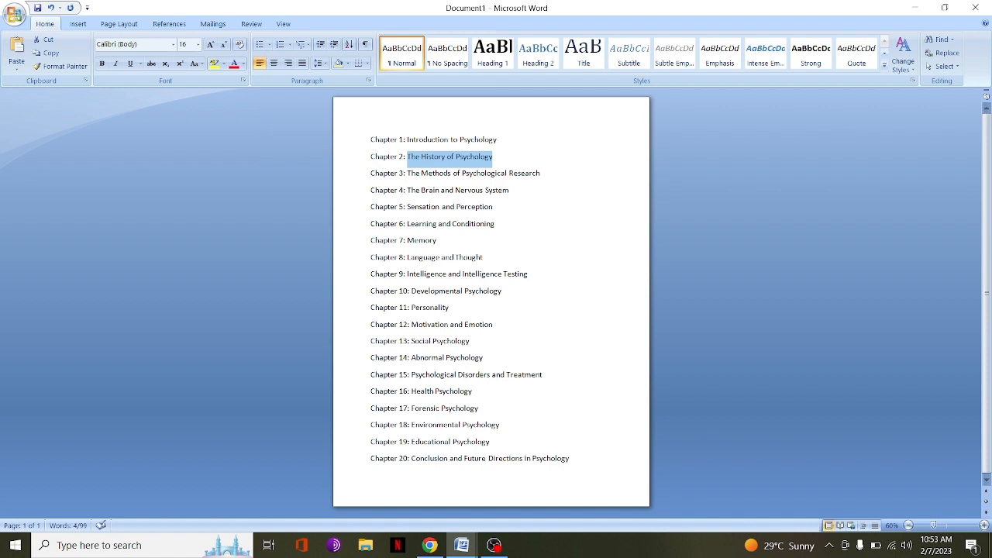
Edit the submitted ChatGPT prompt by removing "about the Ancient roots of psychology" after "in 2000 words, write"
{"action": "left_click", "coordinate": [429, 545]}
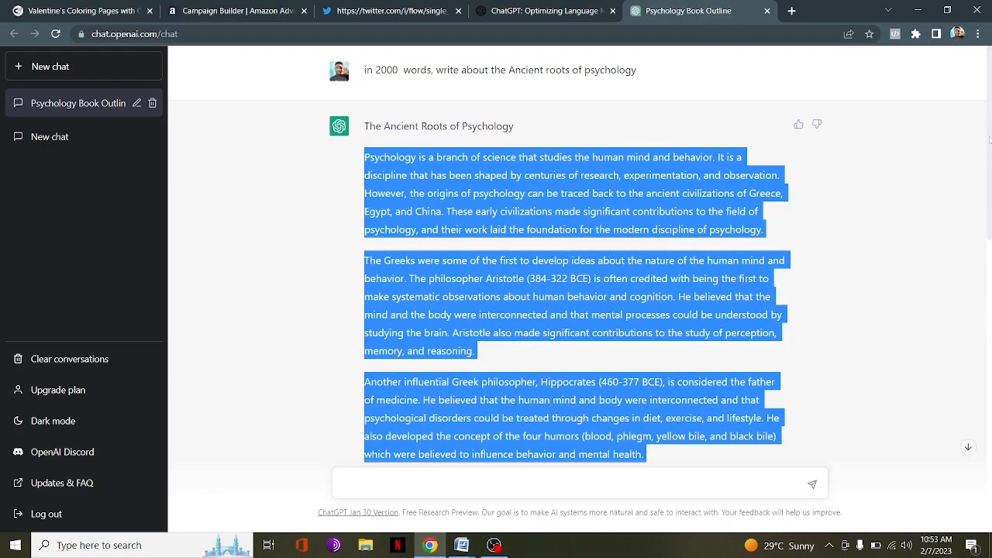
{"action": "left_click_drag", "start_coordinate": [990, 140], "coordinate": [987, 85]}
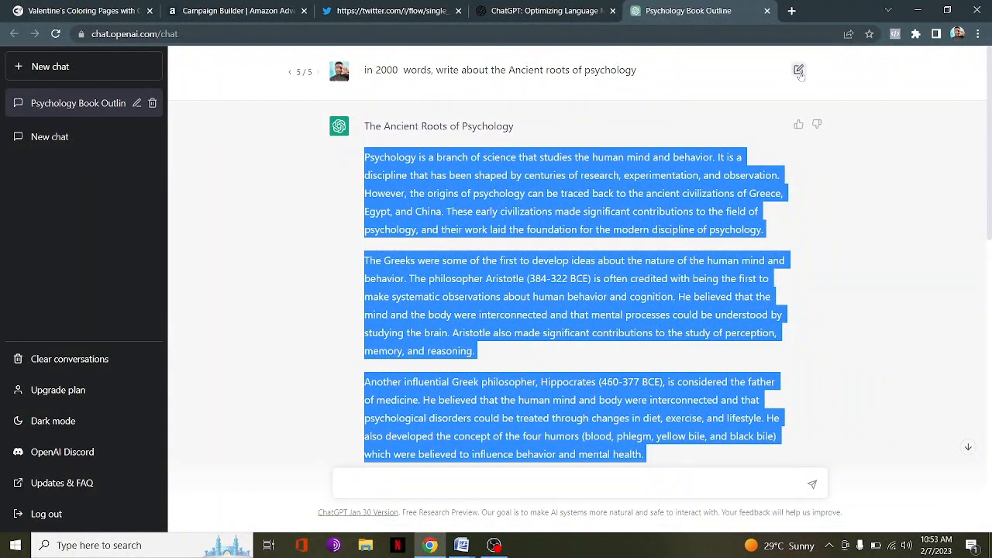
{"action": "left_click", "coordinate": [798, 70]}
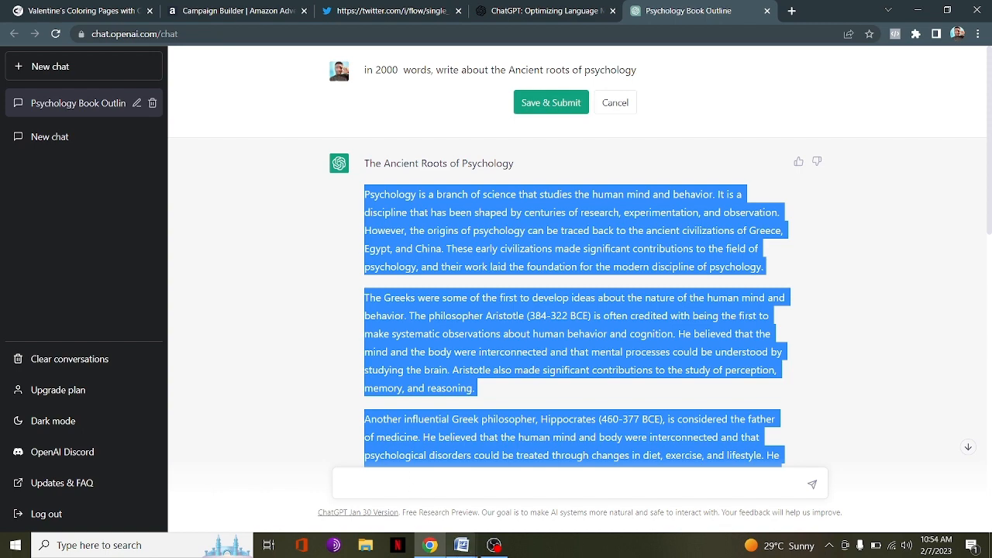
{"action": "left_click", "coordinate": [462, 545]}
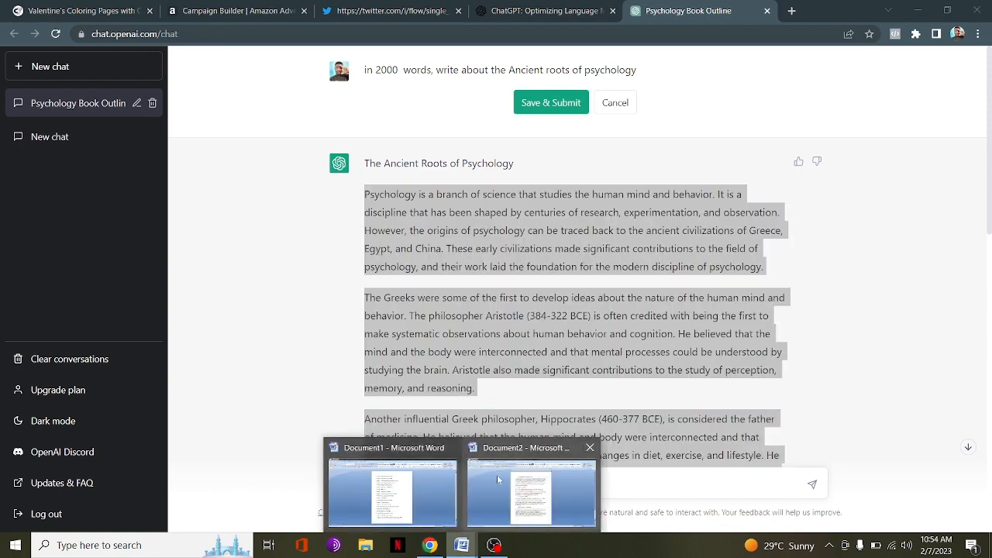
{"action": "left_click", "coordinate": [416, 487]}
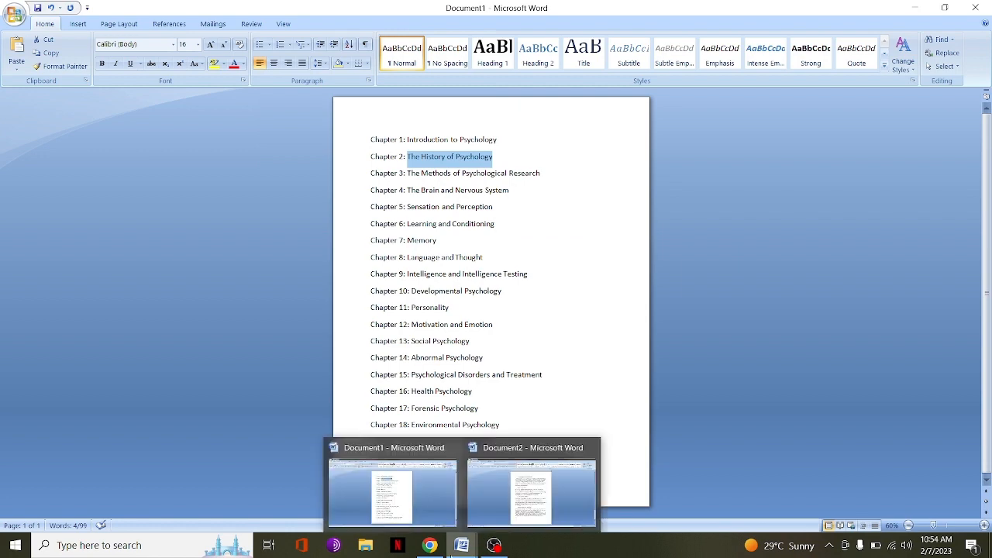
{"action": "left_click", "coordinate": [429, 545]}
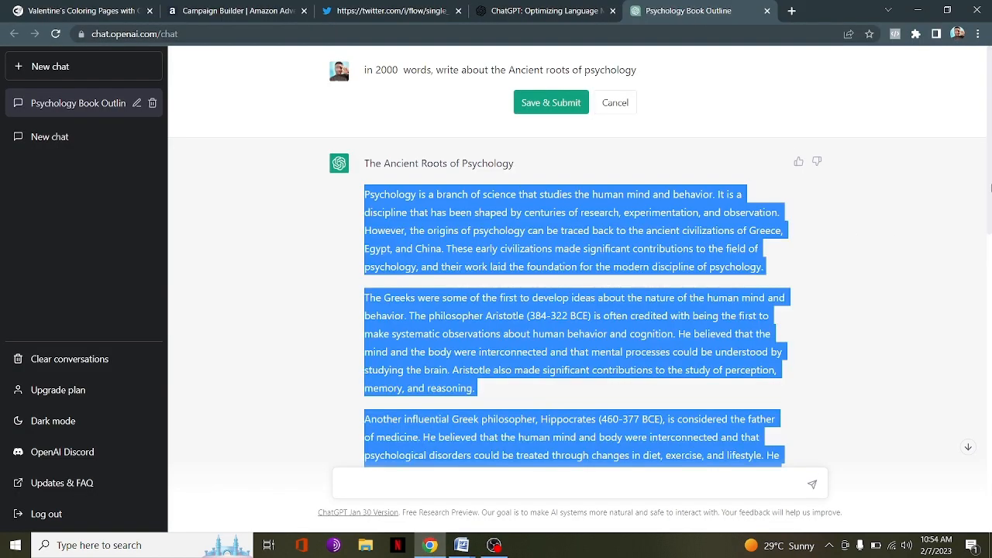
{"action": "left_click_drag", "start_coordinate": [637, 70], "coordinate": [461, 70]}
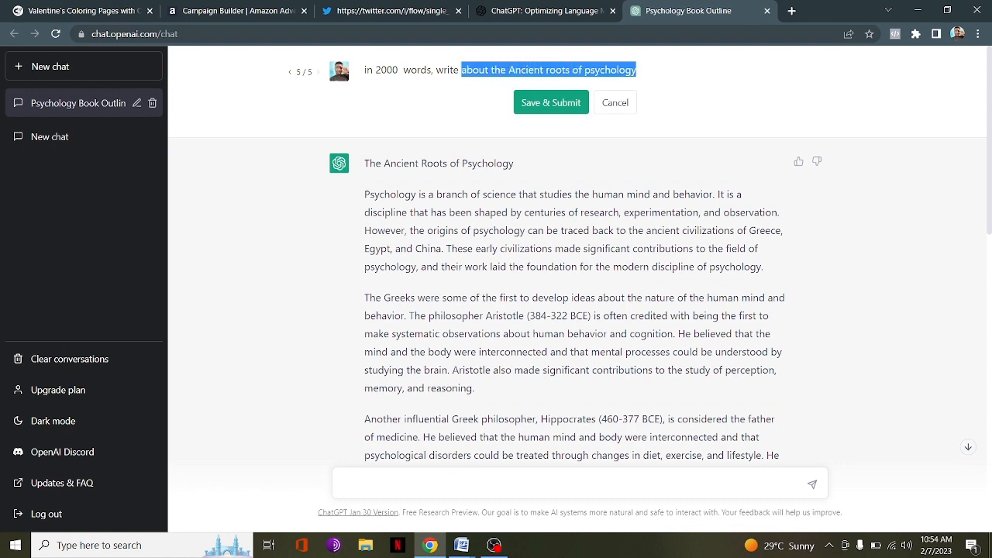
{"action": "key", "text": "BackSpace"}
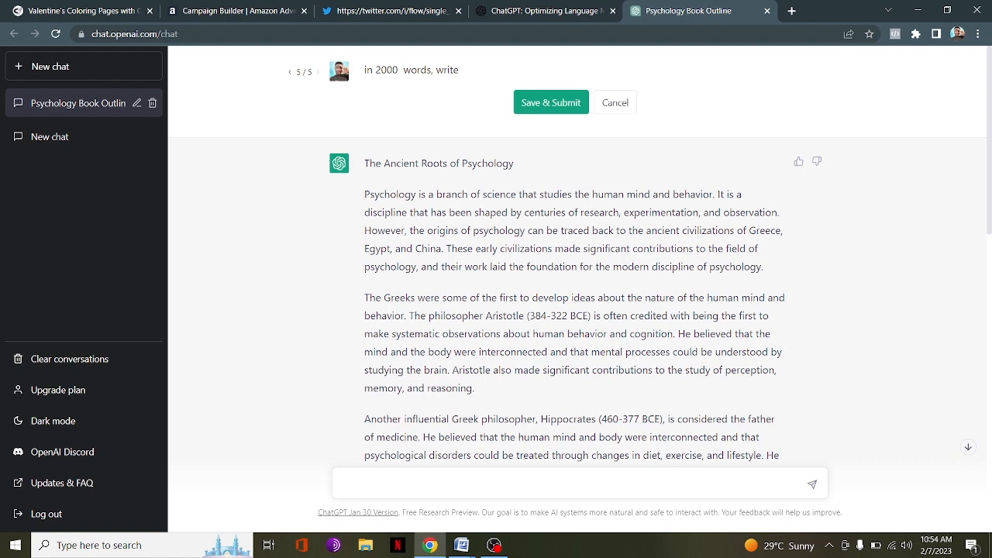
Complete the edited prompt after "write" with "a conclusion for a book titled PSYCHOLOGY"
{"action": "type", "text": "a conclusion for a book ti"}
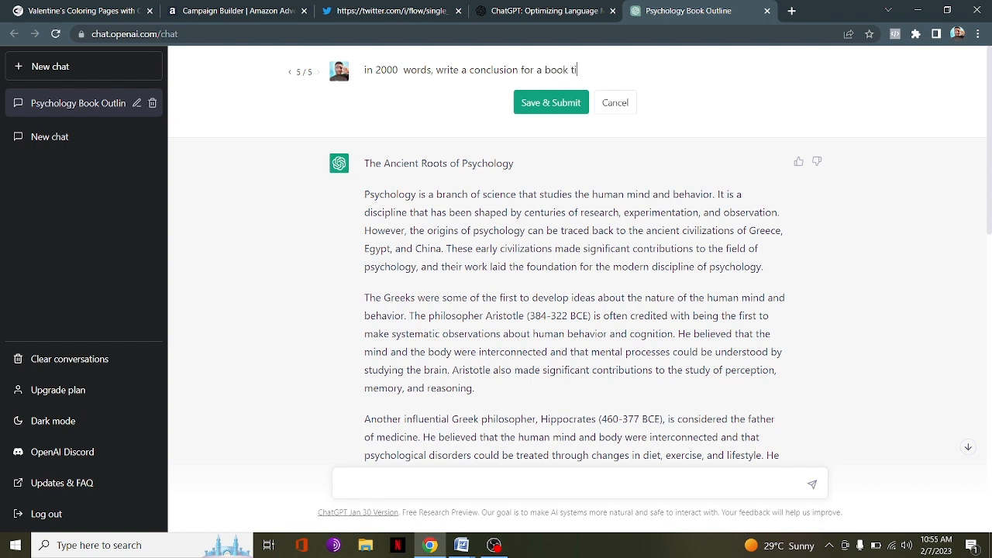
{"action": "type", "text": "tled"}
{"action": "key", "text": "Caps_Lock"}
{"action": "type", "text": "PSYC"}
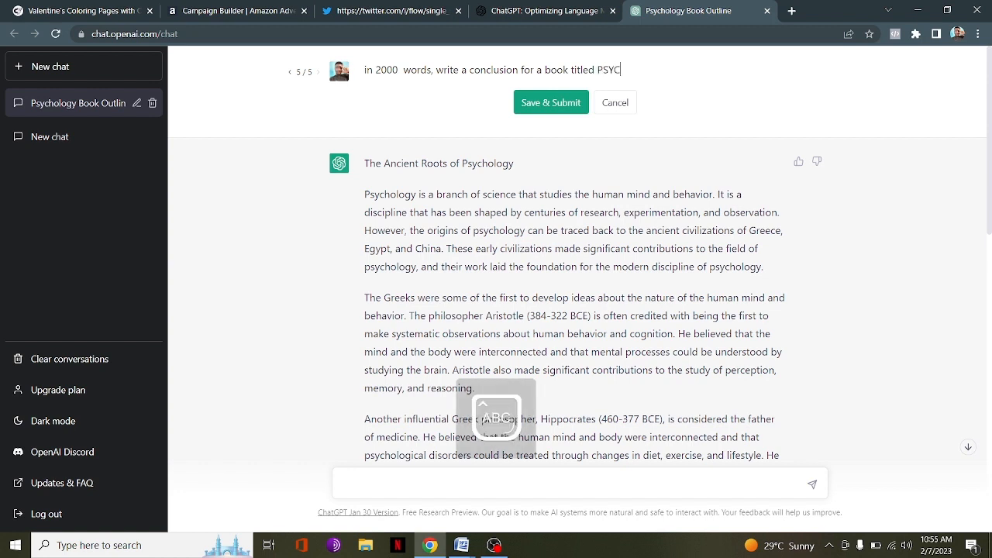
{"action": "type", "text": "HOLOGY"}
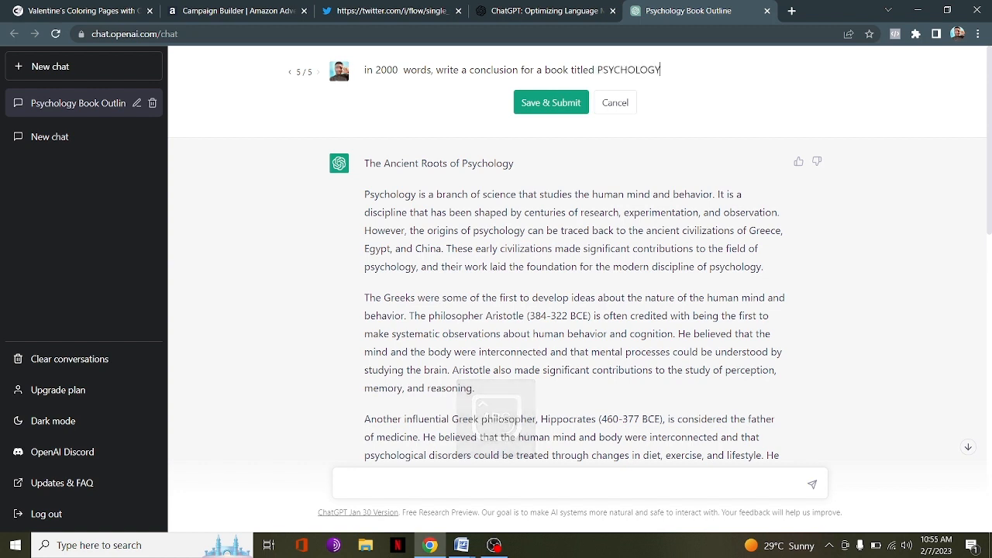
{"action": "type", "text": "YYYYYYYYYYYYYYYYYYYYYYYYYYYYYYYYYYYYYYYYYYYYYYYY"}
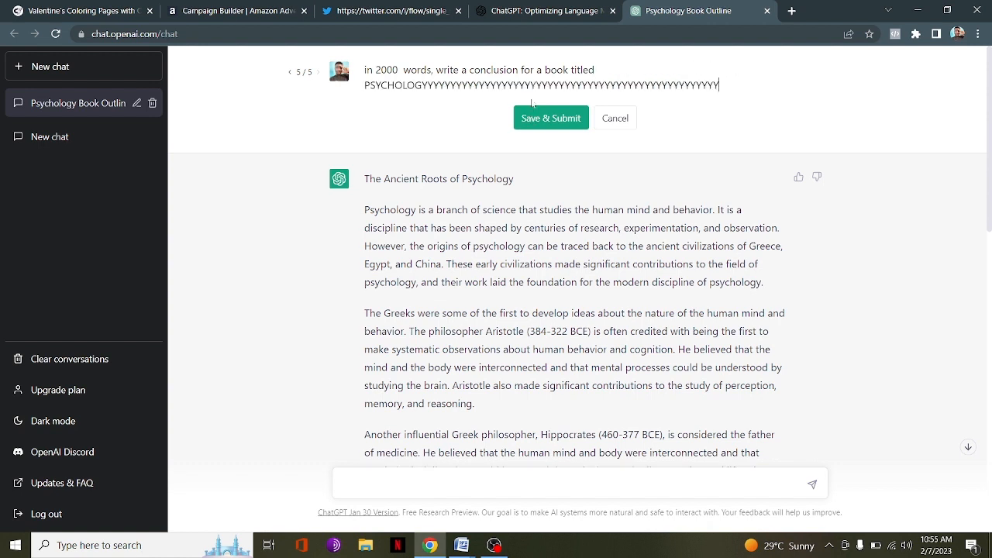
{"action": "type", "text": "YYYYYYYYYYYYYYYYYYYYYYYYYYYYYYYYYYYYYYYYY"}
{"action": "key", "text": "BackSpace"}
{"action": "key", "text": "BackSpace"}
{"action": "key", "text": "BackSpace"}
{"action": "key", "text": "BackSpace"}
{"action": "key", "text": "BackSpace"}
{"action": "key", "text": "BackSpace"}
{"action": "key", "text": "BackSpace"}
{"action": "key", "text": "BackSpace"}
{"action": "key", "text": "BackSpace"}
{"action": "key", "text": "BackSpace"}
{"action": "key", "text": "BackSpace"}
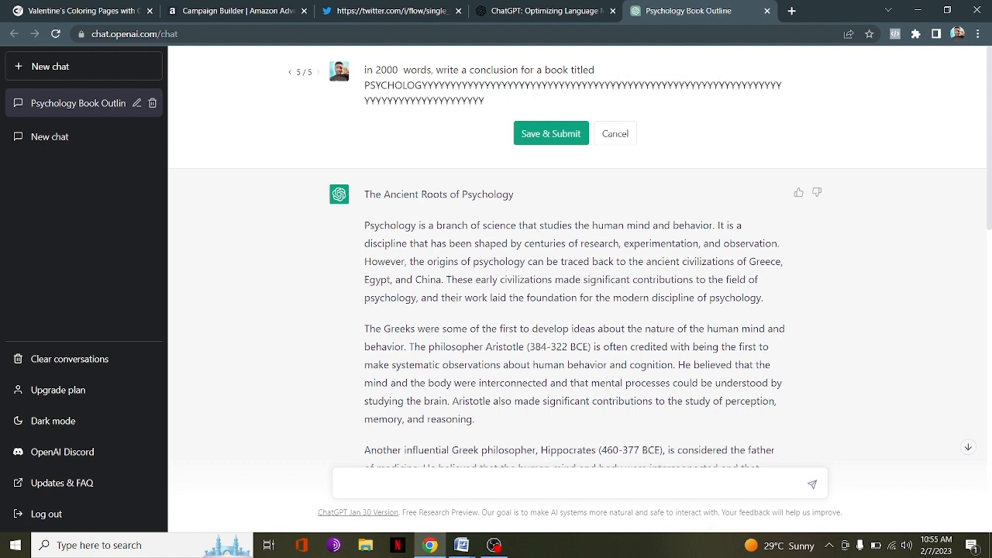
{"action": "key", "text": "BackSpace"}
{"action": "key", "text": "BackSpace"}
{"action": "key", "text": "BackSpace"}
{"action": "key", "text": "BackSpace"}
{"action": "key", "text": "BackSpace"}
{"action": "key", "text": "BackSpace"}
{"action": "key", "text": "BackSpace"}
{"action": "key", "text": "BackSpace"}
{"action": "key", "text": "BackSpace"}
{"action": "key", "text": "BackSpace"}
{"action": "key", "text": "BackSpace"}
{"action": "key", "text": "BackSpace"}
{"action": "key", "text": "BackSpace"}
{"action": "key", "text": "BackSpace"}
{"action": "key", "text": "BackSpace"}
{"action": "key", "text": "BackSpace"}
{"action": "key", "text": "BackSpace"}
{"action": "key", "text": "BackSpace"}
{"action": "key", "text": "BackSpace"}
{"action": "key", "text": "BackSpace"}
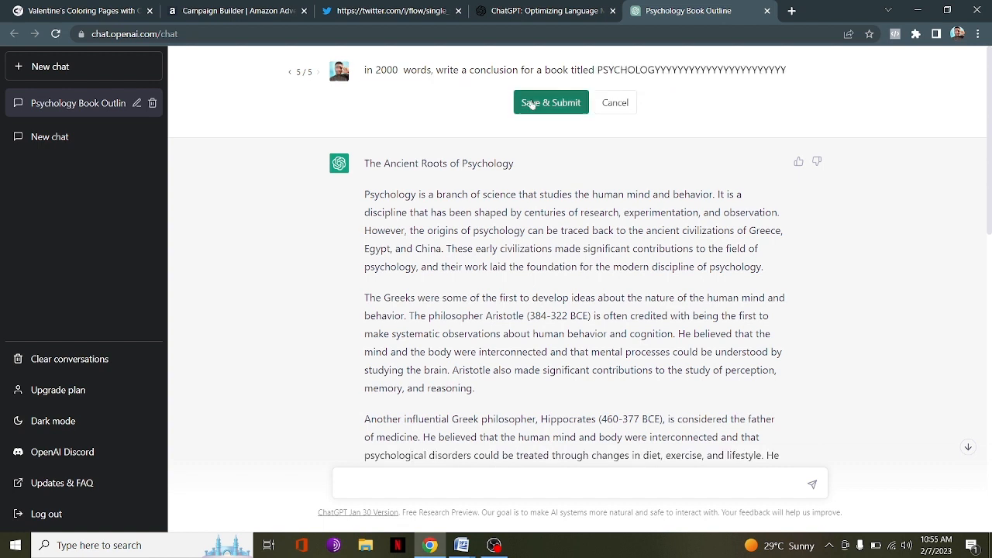
{"action": "key", "text": "BackSpace"}
{"action": "key", "text": "BackSpace"}
{"action": "key", "text": "BackSpace"}
{"action": "key", "text": "BackSpace"}
{"action": "key", "text": "BackSpace"}
{"action": "key", "text": "BackSpace"}
{"action": "key", "text": "BackSpace"}
{"action": "key", "text": "BackSpace"}
{"action": "key", "text": "BackSpace"}
{"action": "key", "text": "BackSpace"}
{"action": "key", "text": "BackSpace"}
{"action": "key", "text": "BackSpace"}
{"action": "key", "text": "BackSpace"}
{"action": "key", "text": "BackSpace"}
{"action": "key", "text": "BackSpace"}
{"action": "key", "text": "BackSpace"}
{"action": "key", "text": "BackSpace"}
{"action": "key", "text": "BackSpace"}
{"action": "key", "text": "BackSpace"}
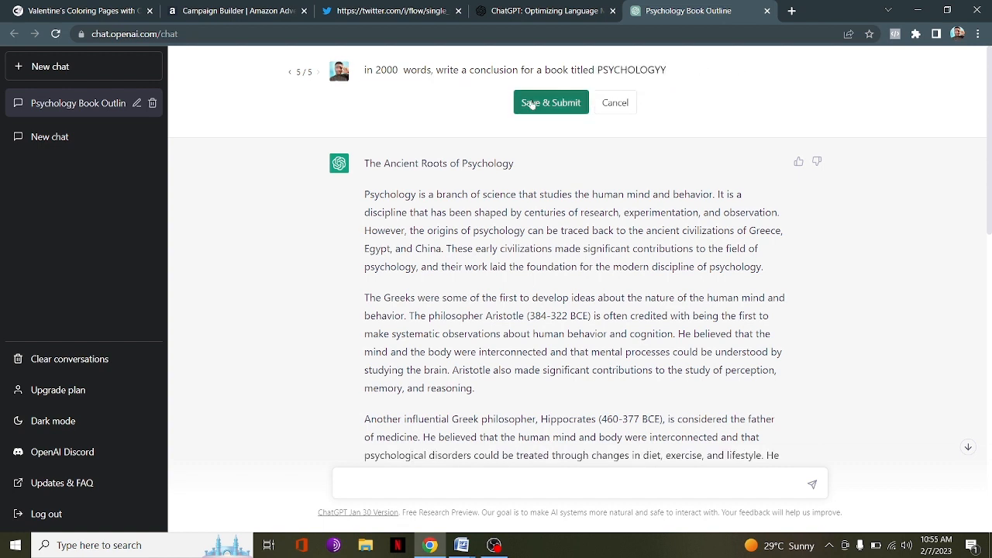
{"action": "key", "text": "BackSpace"}
Submit the edited prompt asking for the book's conclusion
{"action": "left_click", "coordinate": [532, 104]}
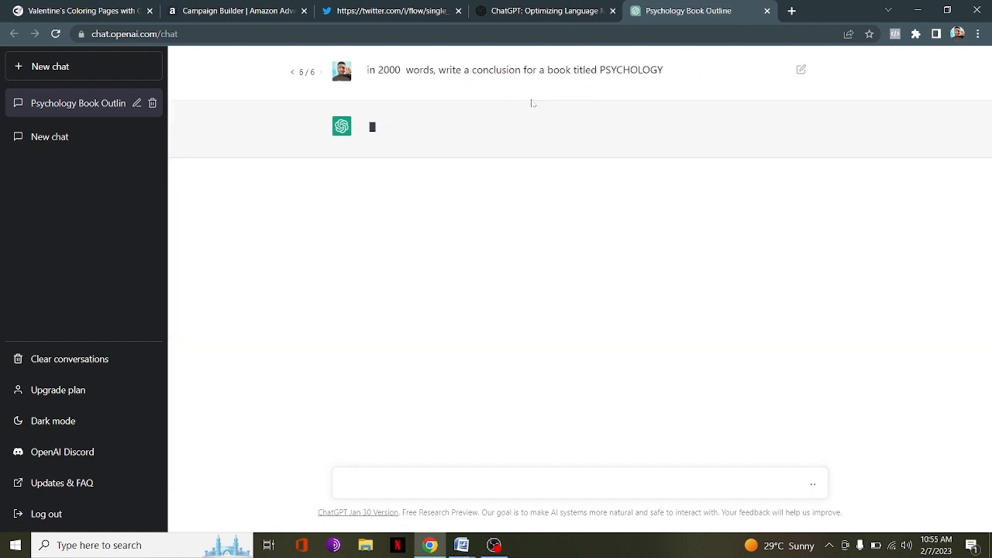
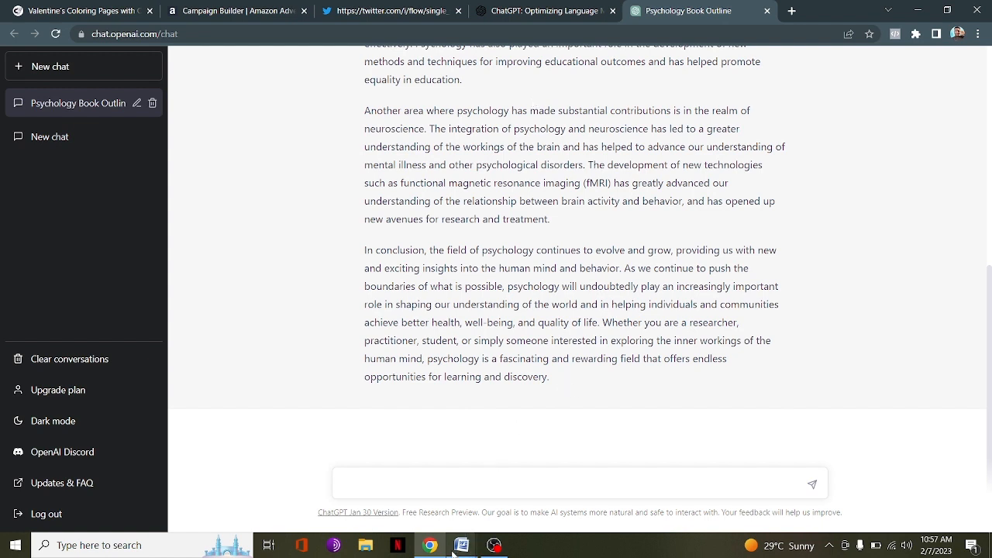
In Document2, remove "In conclusion," from the last paragraph of the ancient roots section so that it starts with a capitalized "The"
{"action": "mouse_move", "coordinate": [461, 551]}
{"action": "left_click", "coordinate": [512, 508]}
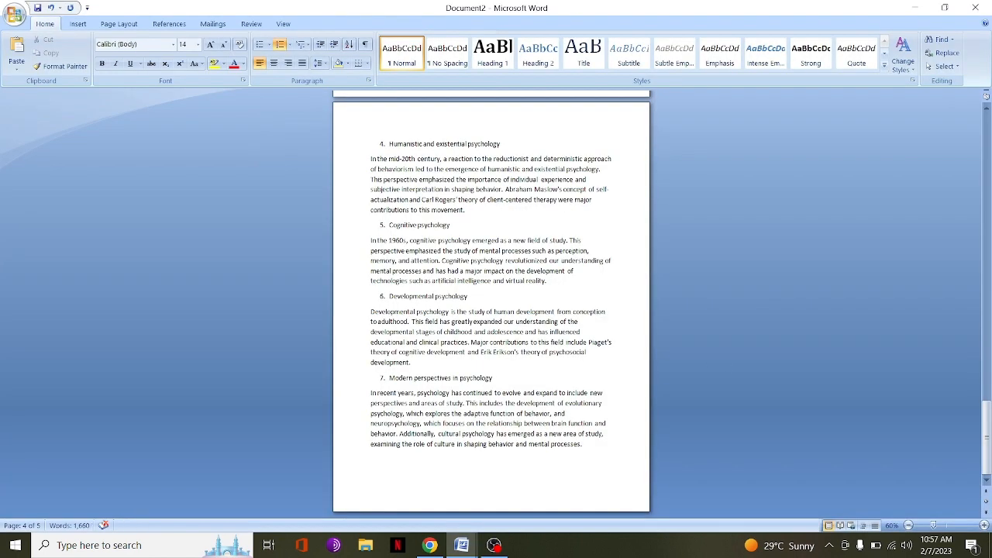
{"action": "scroll", "coordinate": [473, 94], "scroll_direction": "up", "scroll_amount": 5}
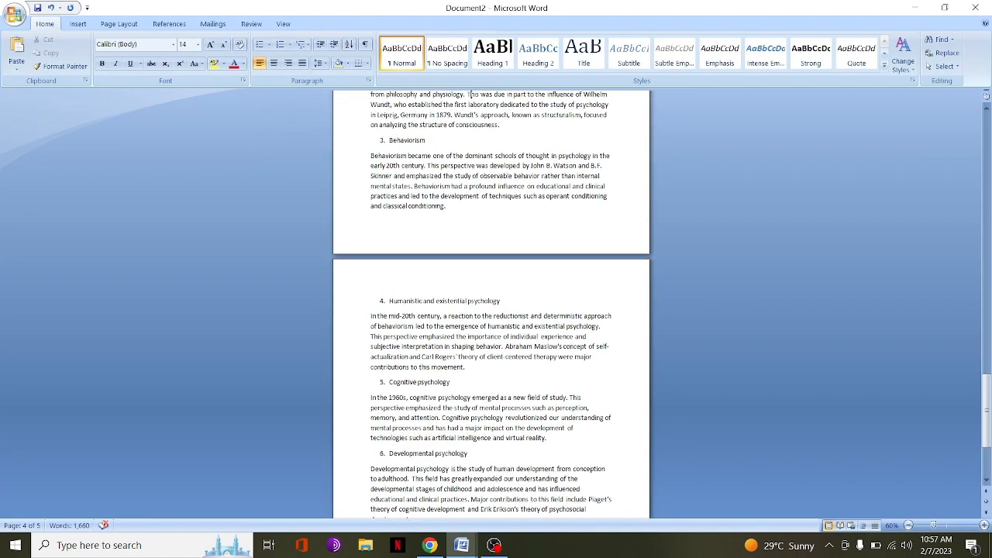
{"action": "scroll", "coordinate": [473, 95], "scroll_direction": "up", "scroll_amount": 6}
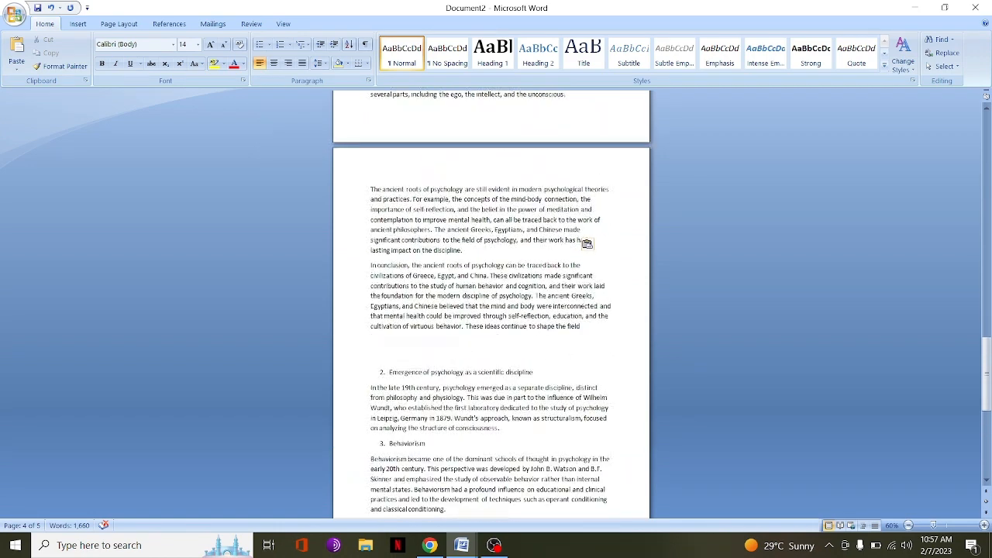
{"action": "left_click", "coordinate": [470, 94]}
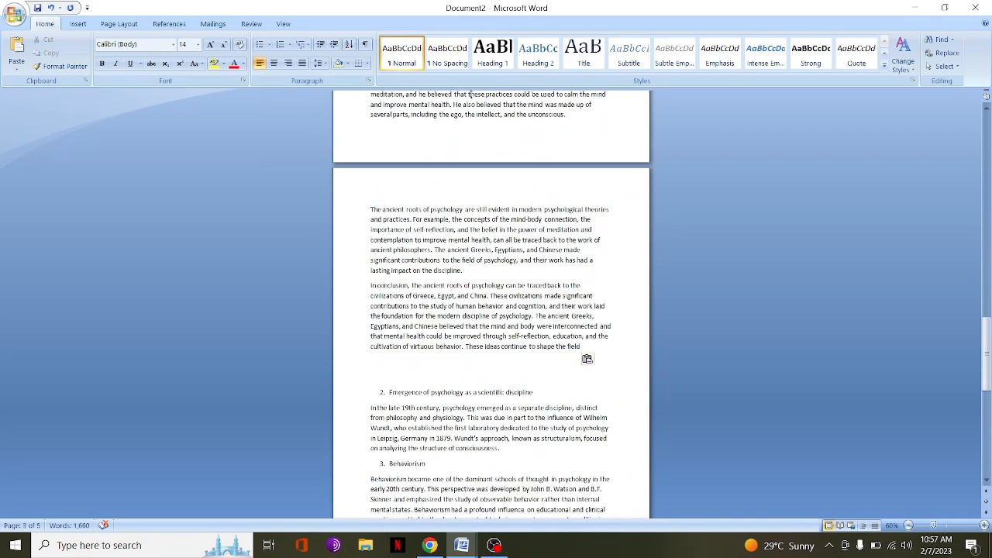
{"action": "key", "text": "BackSpace"}
{"action": "key", "text": "BackSpace"}
{"action": "key", "text": "BackSpace"}
{"action": "key", "text": "BackSpace"}
{"action": "key", "text": "BackSpace"}
{"action": "key", "text": "BackSpace"}
{"action": "key", "text": "BackSpace"}
{"action": "key", "text": "BackSpace"}
{"action": "key", "text": "BackSpace"}
{"action": "key", "text": "BackSpace"}
{"action": "key", "text": "BackSpace"}
{"action": "key", "text": "BackSpace"}
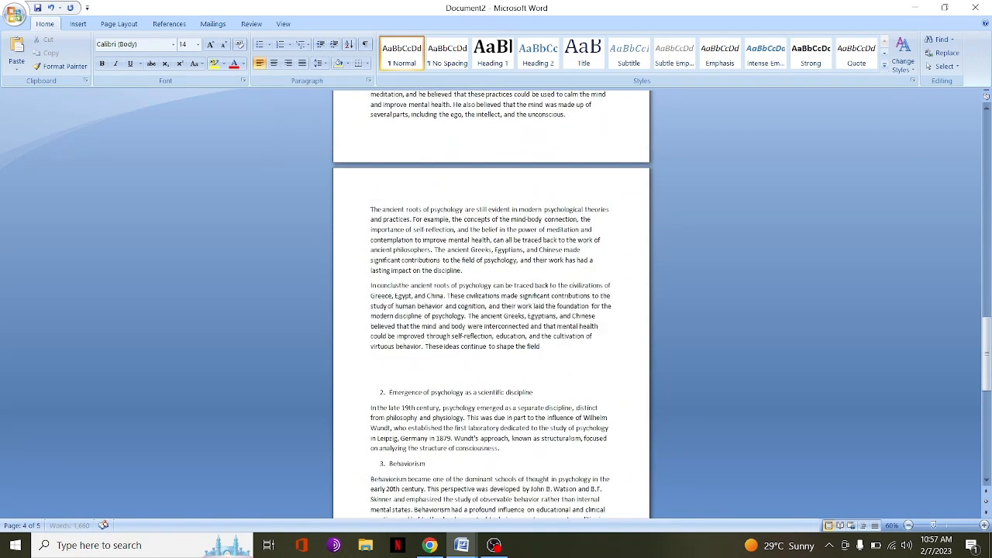
{"action": "key", "text": "BackSpace"}
{"action": "key", "text": "BackSpace"}
{"action": "key", "text": "BackSpace"}
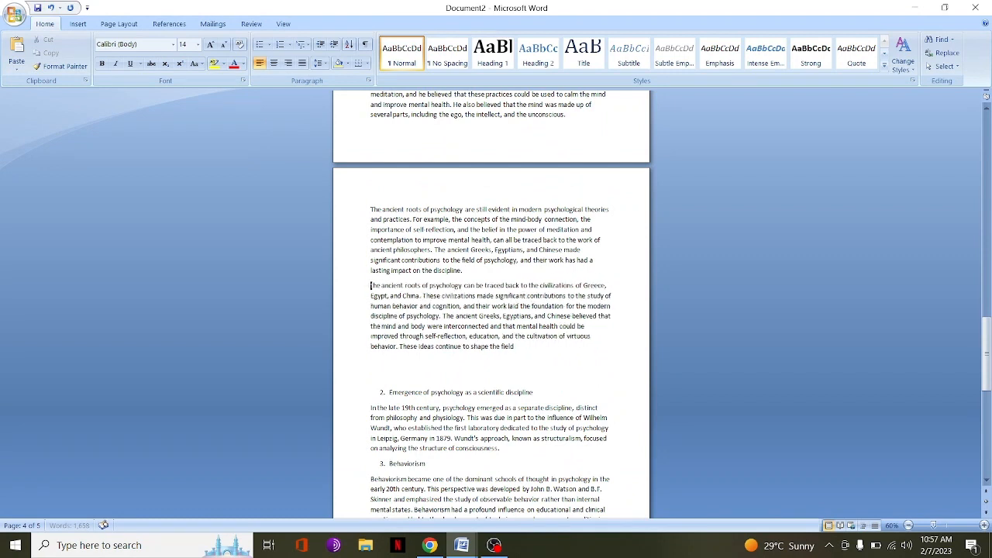
{"action": "key", "text": "Delete"}
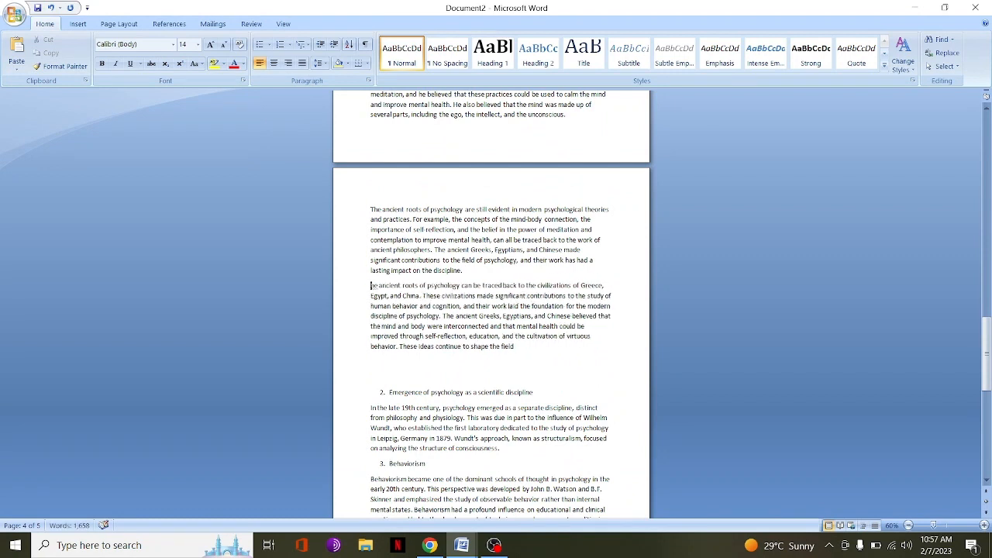
{"action": "type", "text": "T"}
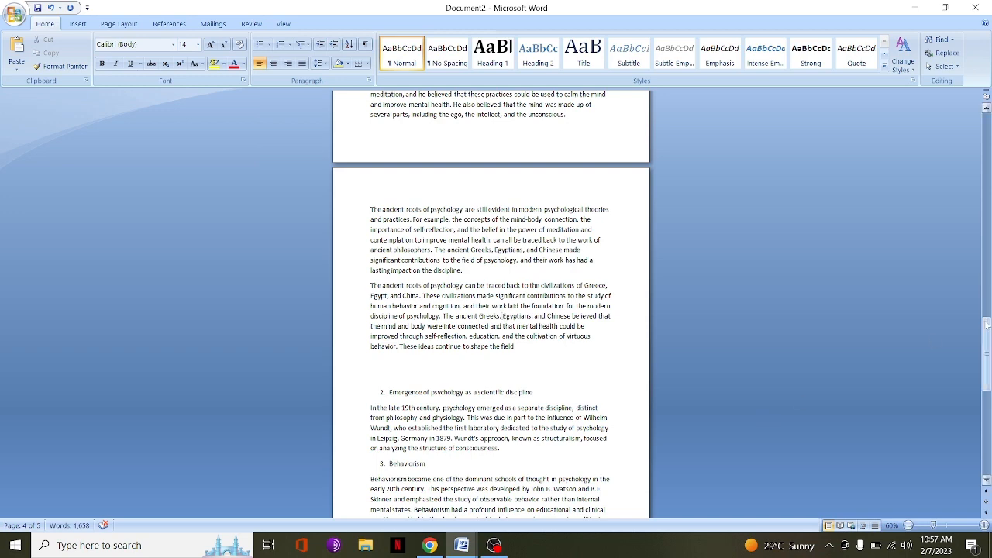
Insert a page break after the "Modern perspectives in psychology" section and enter the heading "CONCLUSION" on the new page
{"action": "left_click_drag", "start_coordinate": [986, 326], "coordinate": [980, 495]}
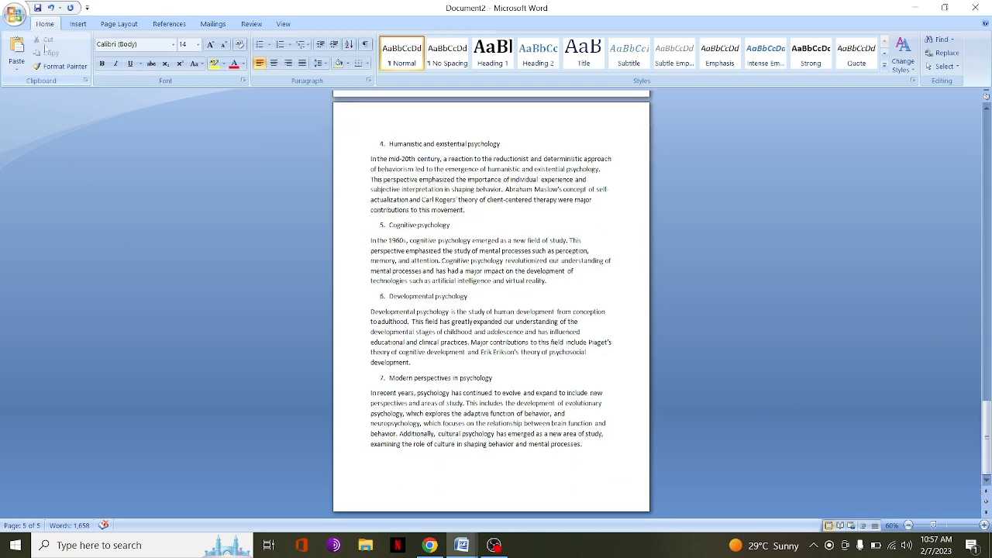
{"action": "left_click", "coordinate": [81, 24]}
{"action": "left_click", "coordinate": [69, 56]}
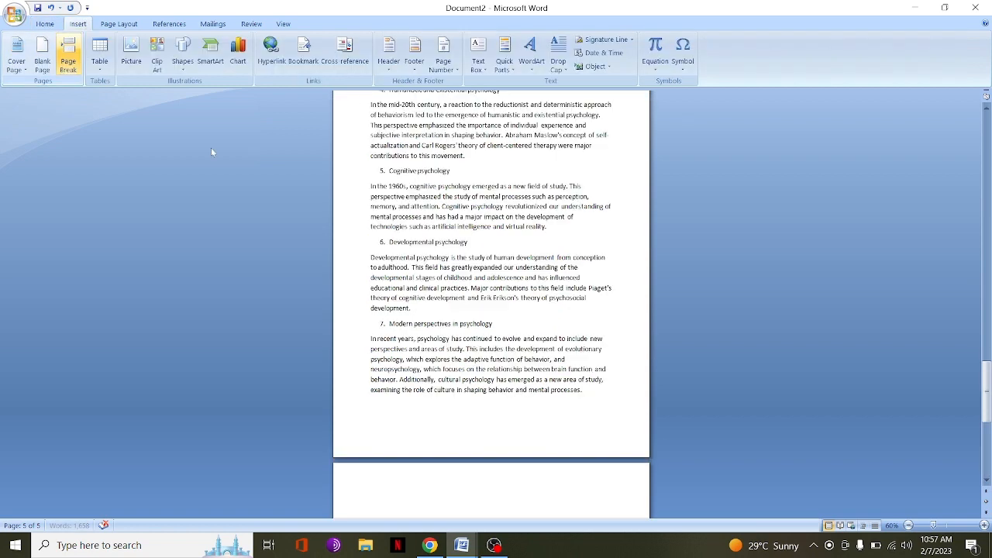
{"action": "type", "text": "CON"}
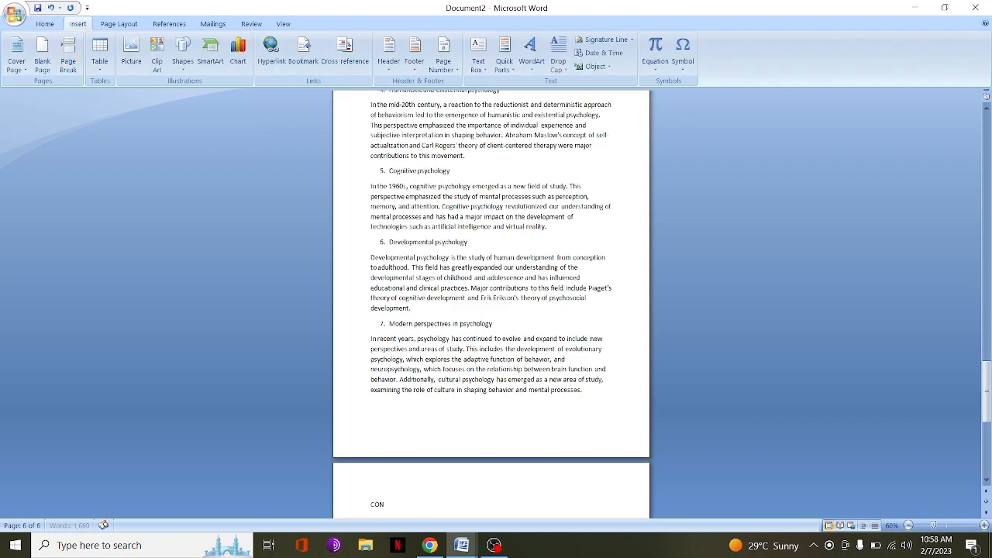
{"action": "type", "text": "CLUS"}
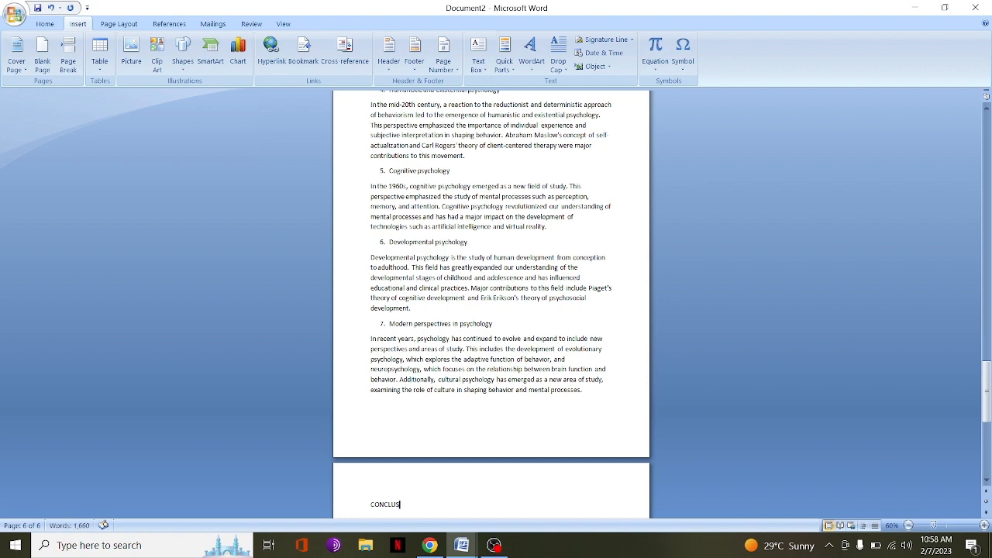
{"action": "type", "text": "ION"}
Make the "CONCLUSION" heading bold and place the cursor on the line below it
{"action": "left_click_drag", "start_coordinate": [411, 505], "coordinate": [347, 306]}
{"action": "left_click", "coordinate": [40, 24]}
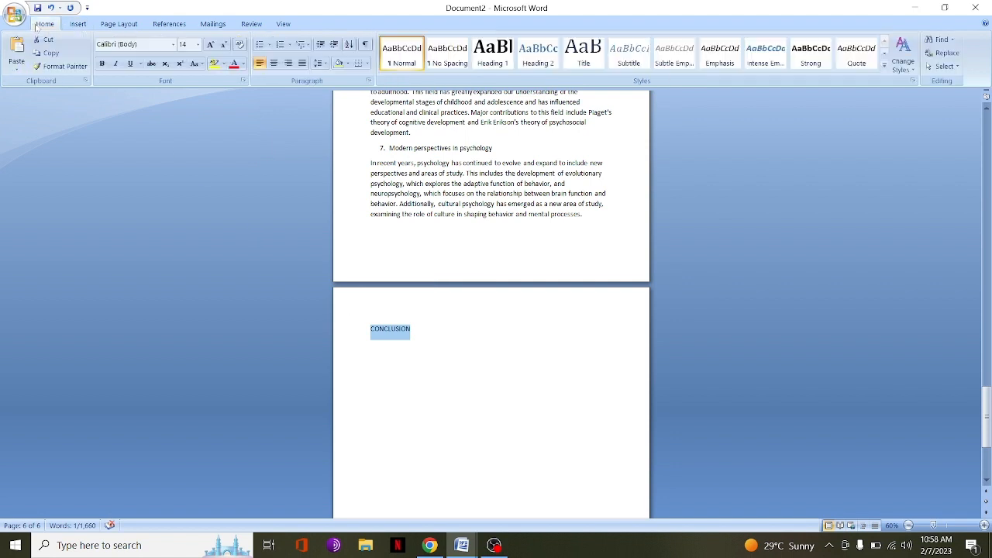
{"action": "left_click", "coordinate": [102, 63]}
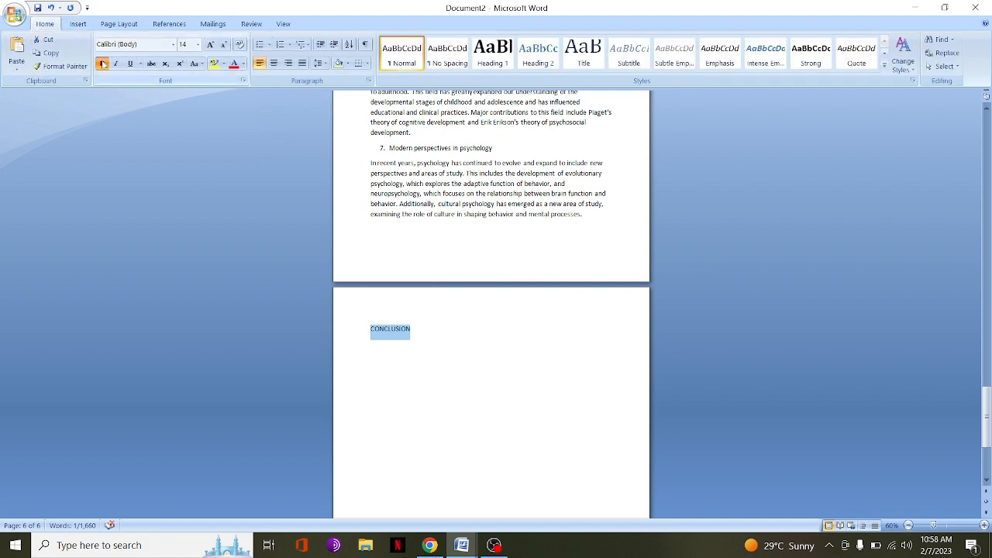
{"action": "left_click", "coordinate": [371, 345]}
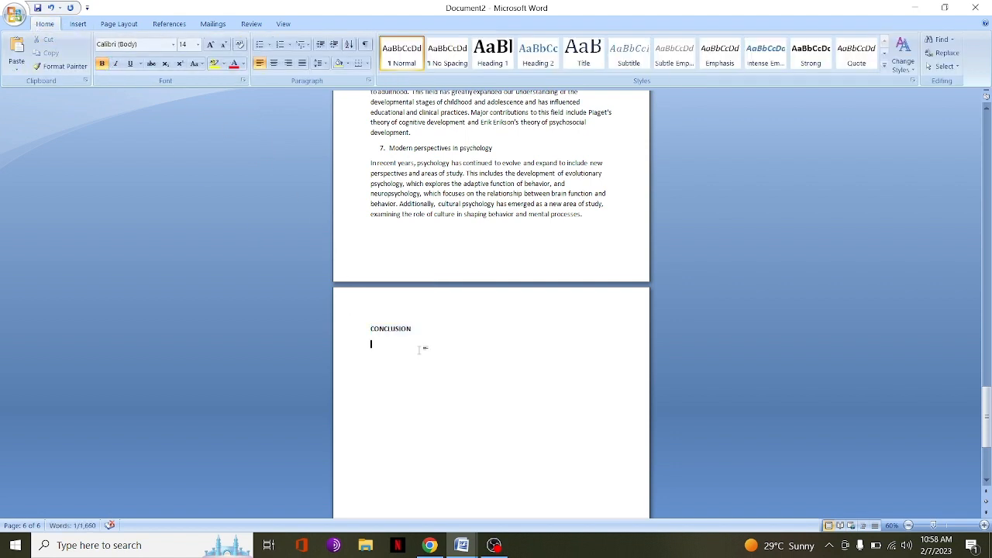
Copy the complete conclusion from ChatGPT and paste it below the "CONCLUSION" heading in Document2 with the Keep Text Only option
{"action": "left_click", "coordinate": [430, 545]}
{"action": "left_click_drag", "start_coordinate": [557, 377], "coordinate": [362, 127]}
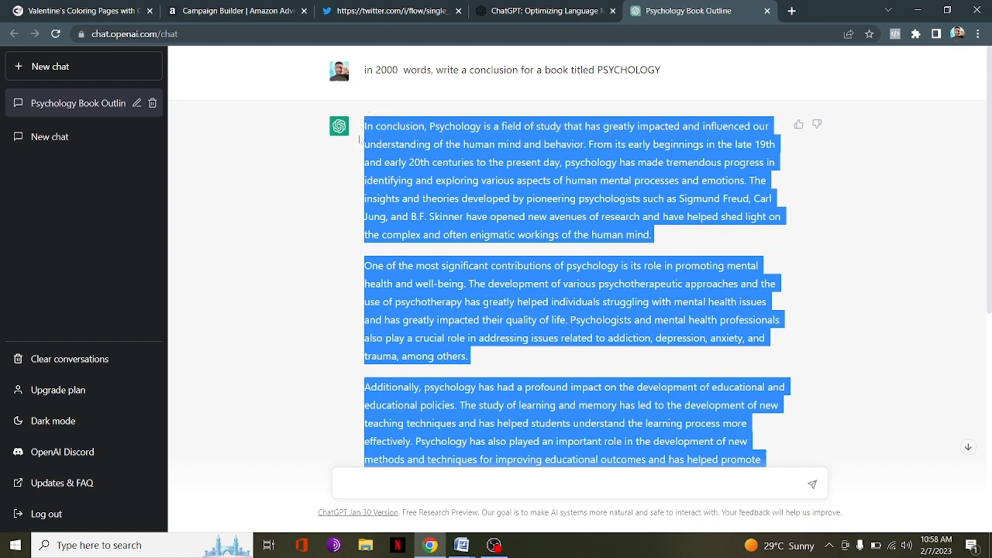
{"action": "left_click", "coordinate": [461, 545]}
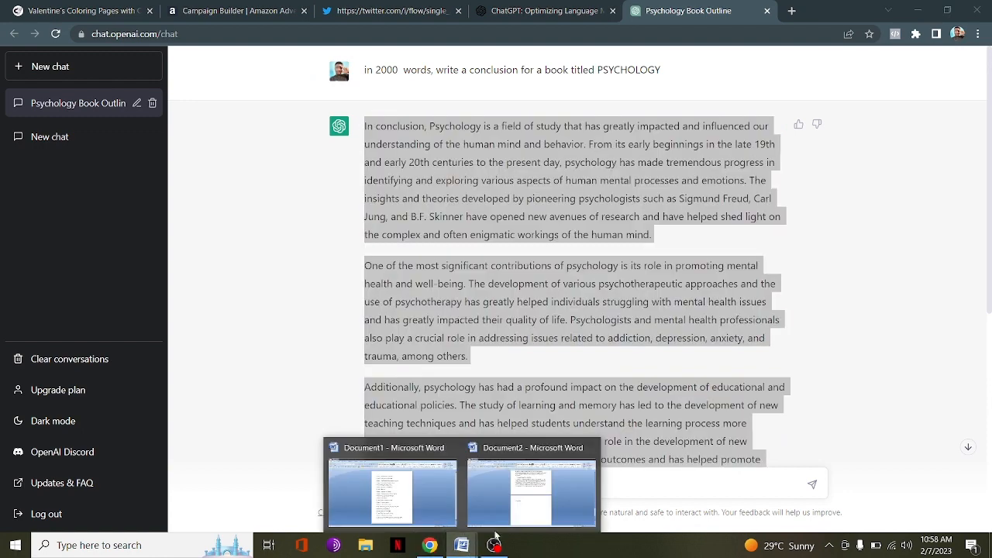
{"action": "left_click", "coordinate": [509, 518]}
{"action": "key", "text": "ctrl+v"}
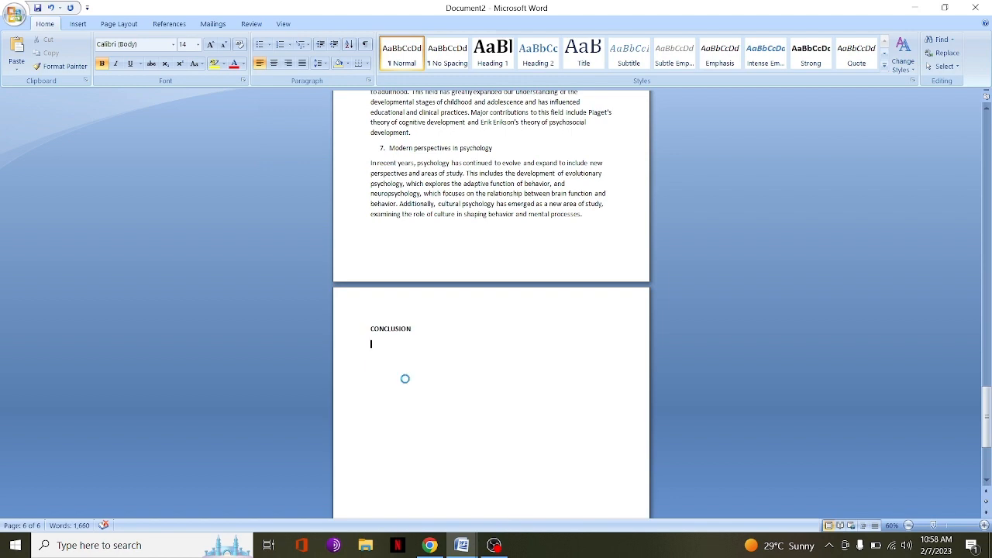
{"action": "left_click", "coordinate": [438, 506]}
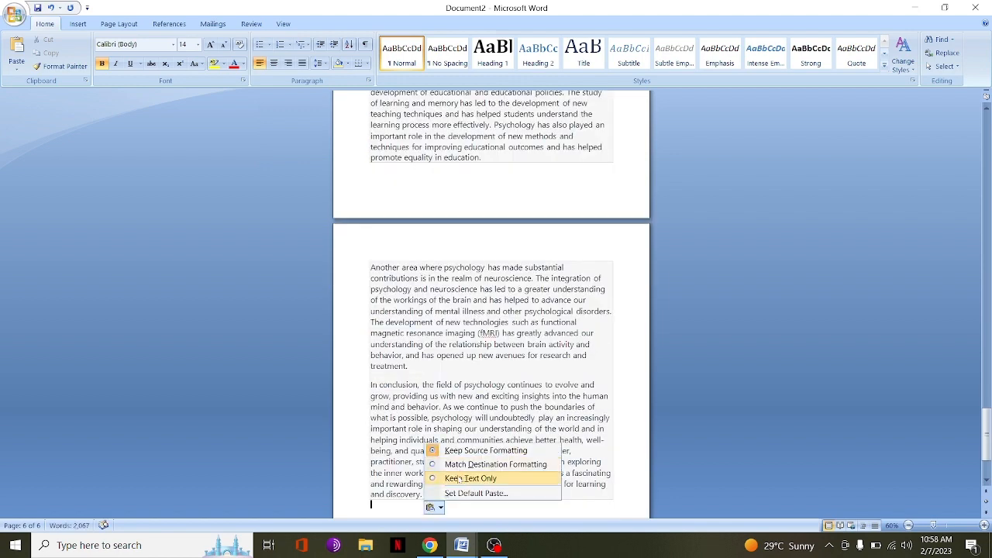
{"action": "left_click", "coordinate": [460, 479]}
{"action": "left_click_drag", "start_coordinate": [540, 419], "coordinate": [369, 348]}
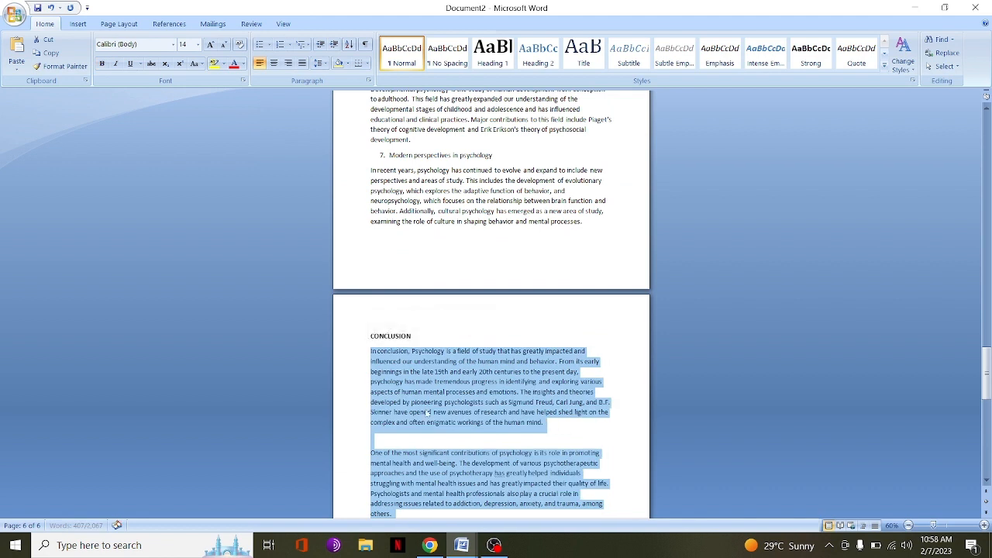
{"action": "left_click", "coordinate": [441, 453]}
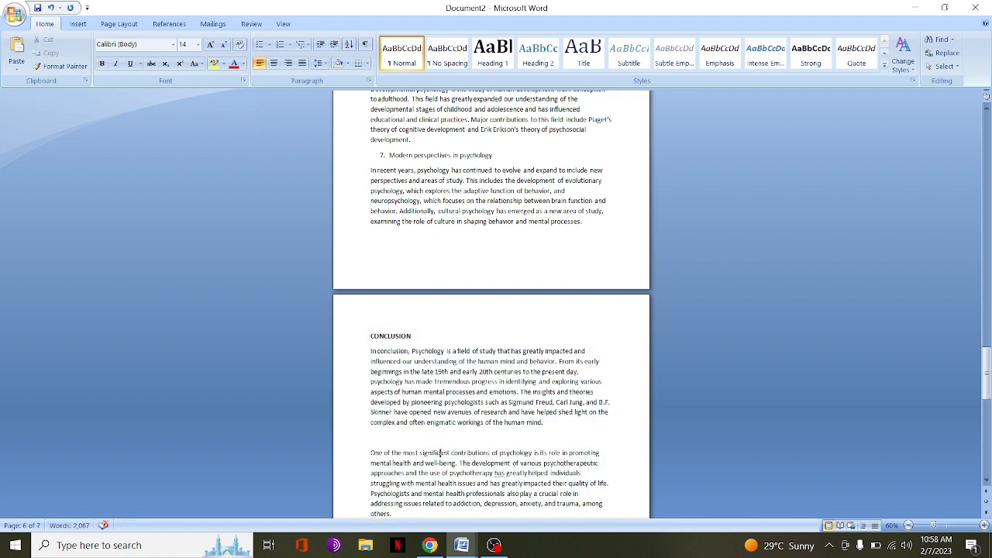
Remove "In conclusion," from the start of the first paragraph under the "CONCLUSION" heading
{"action": "key", "text": "BackSpace"}
{"action": "key", "text": "BackSpace"}
{"action": "key", "text": "BackSpace"}
{"action": "key", "text": "BackSpace"}
{"action": "key", "text": "BackSpace"}
{"action": "key", "text": "BackSpace"}
{"action": "key", "text": "BackSpace"}
{"action": "key", "text": "BackSpace"}
{"action": "key", "text": "BackSpace"}
{"action": "key", "text": "BackSpace"}
{"action": "key", "text": "BackSpace"}
{"action": "key", "text": "BackSpace"}
{"action": "key", "text": "BackSpace"}
{"action": "key", "text": "BackSpace"}
{"action": "key", "text": "BackSpace"}
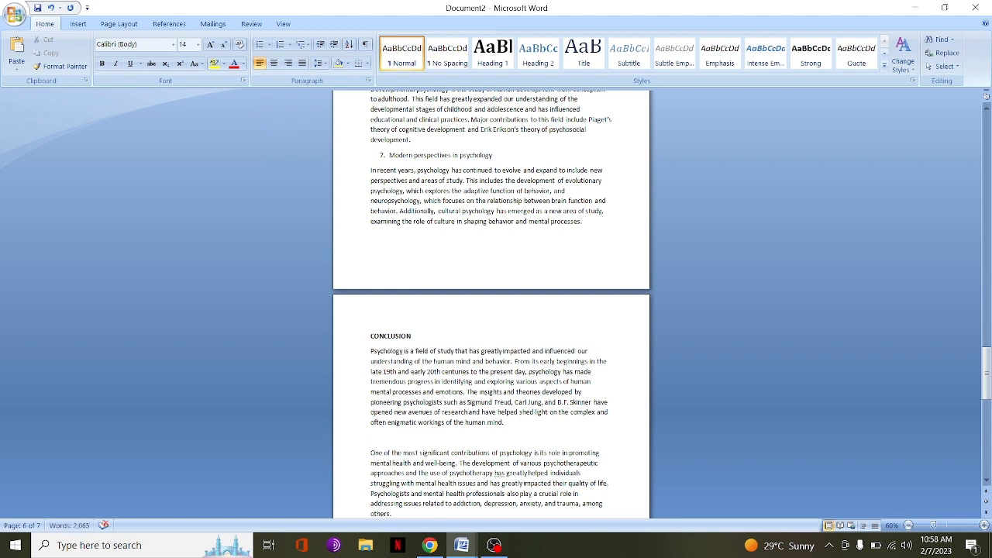
Remove "In conclusion," from the final paragraph of the conclusion so that it starts with a capitalized "The field of psychology"
{"action": "scroll", "coordinate": [492, 310], "scroll_direction": "down", "scroll_amount": 10}
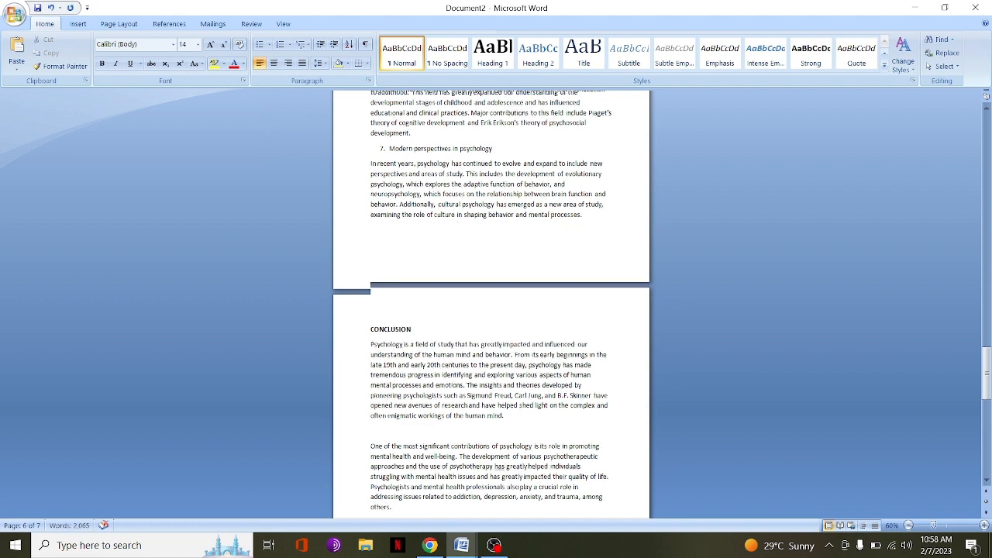
{"action": "scroll", "coordinate": [492, 310], "scroll_direction": "down", "scroll_amount": 1}
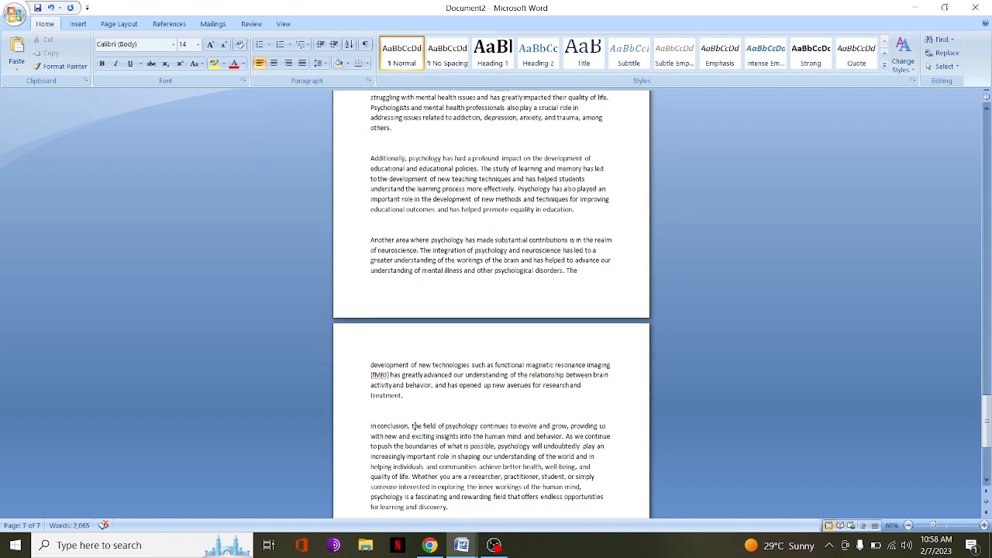
{"action": "key", "text": "Delete"}
{"action": "key", "text": "Delete"}
{"action": "key", "text": "Delete"}
{"action": "key", "text": "Delete"}
{"action": "key", "text": "Delete"}
{"action": "key", "text": "Delete"}
{"action": "key", "text": "Delete"}
{"action": "key", "text": "Delete"}
{"action": "key", "text": "Delete"}
{"action": "key", "text": "Delete"}
{"action": "key", "text": "Delete"}
{"action": "key", "text": "Delete"}
{"action": "key", "text": "Delete"}
{"action": "key", "text": "Delete"}
{"action": "key", "text": "Delete"}
{"action": "key", "text": "Delete"}
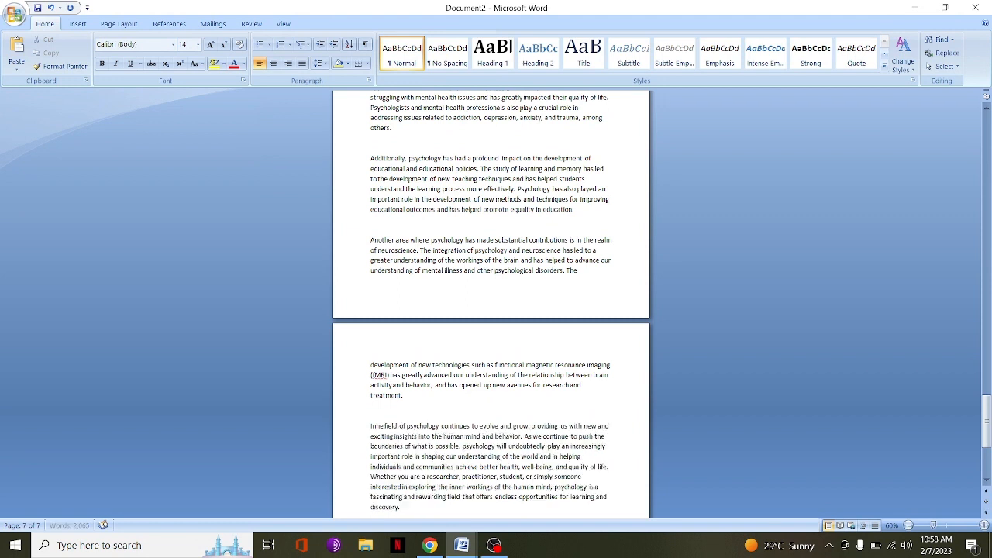
{"action": "type", "text": "T"}
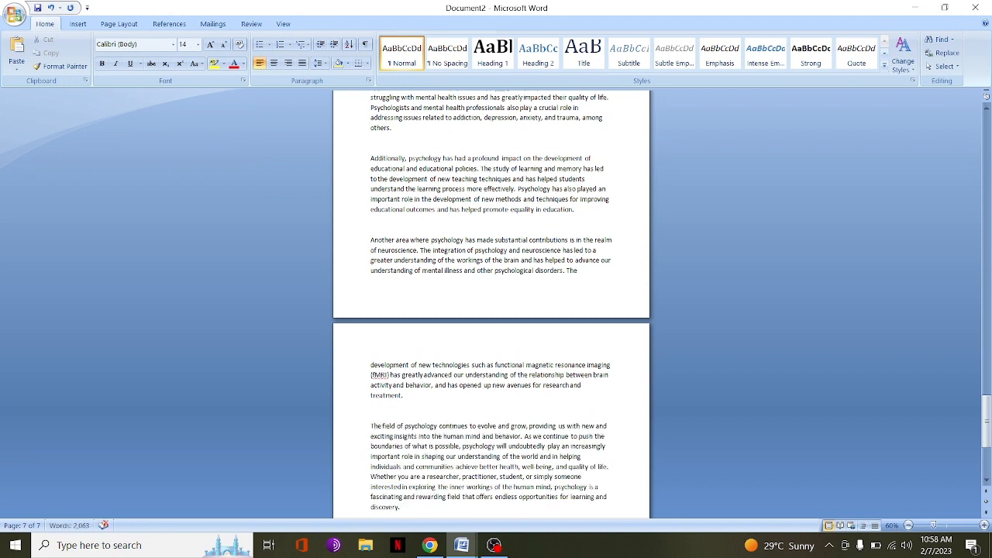
Check the beginning of the book in Document2 and view the 20-chapter outline in Document1
{"action": "left_click_drag", "start_coordinate": [987, 434], "coordinate": [981, 105]}
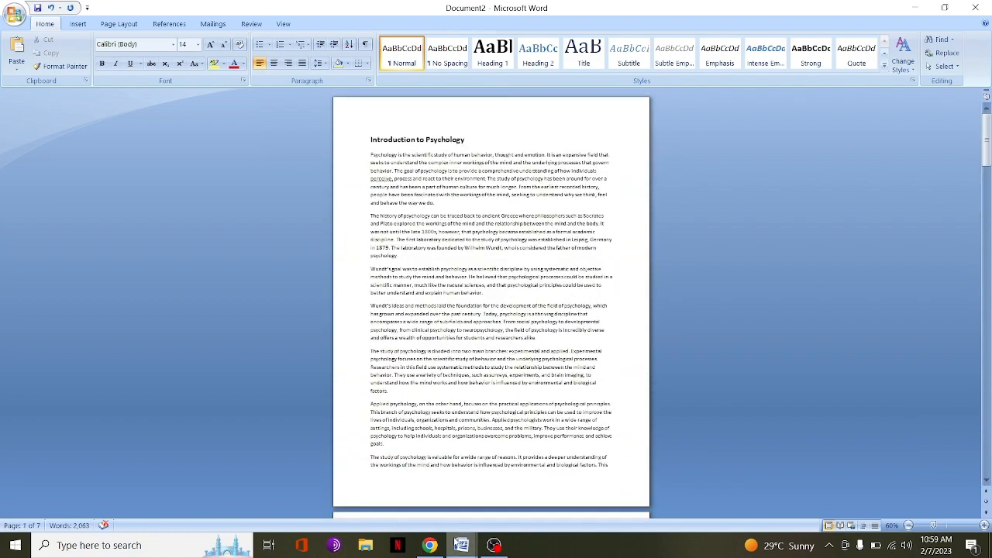
{"action": "mouse_move", "coordinate": [462, 545]}
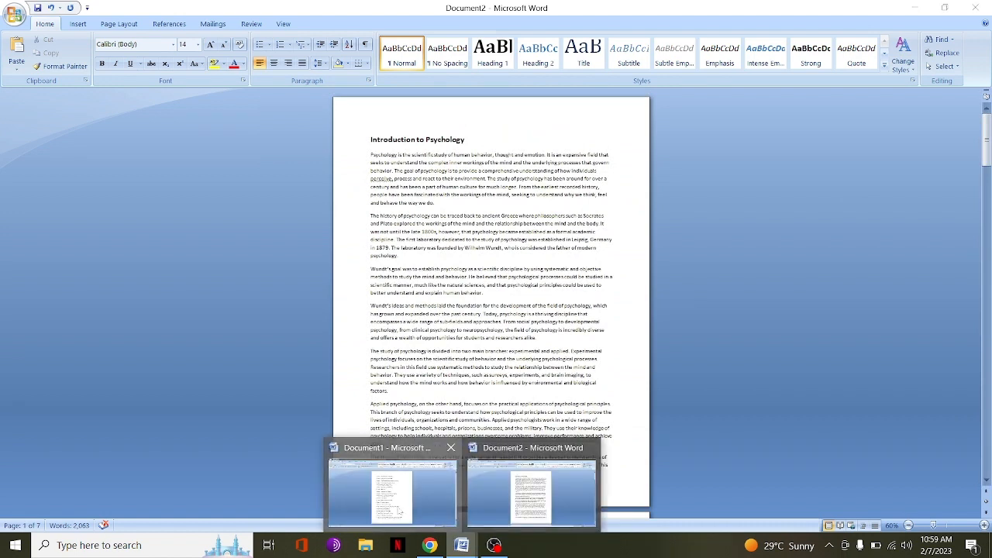
{"action": "left_click", "coordinate": [399, 518]}
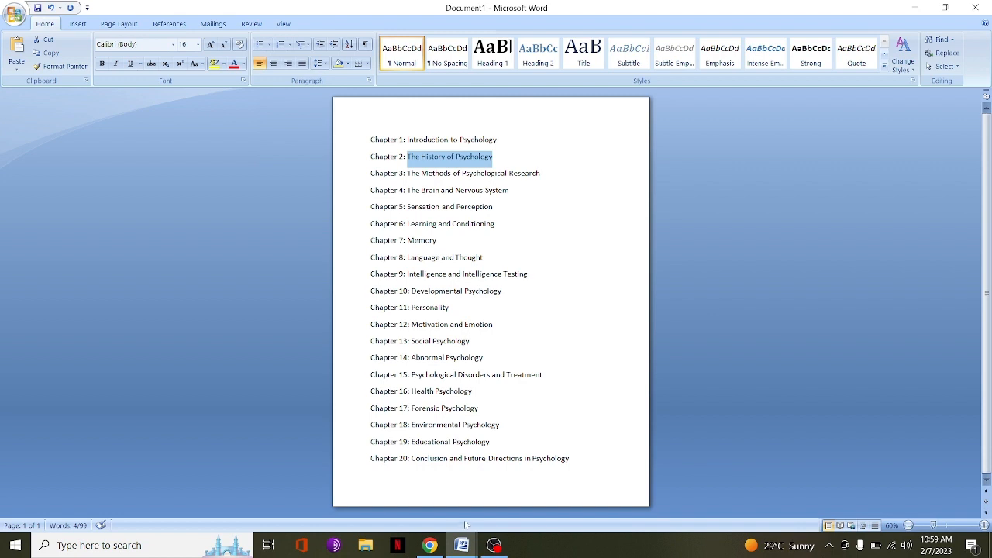
Switch to ChatGPT, reopen the conclusion prompt for editing and delete all the wording before "PSYCHOLOGY"
{"action": "left_click", "coordinate": [431, 547]}
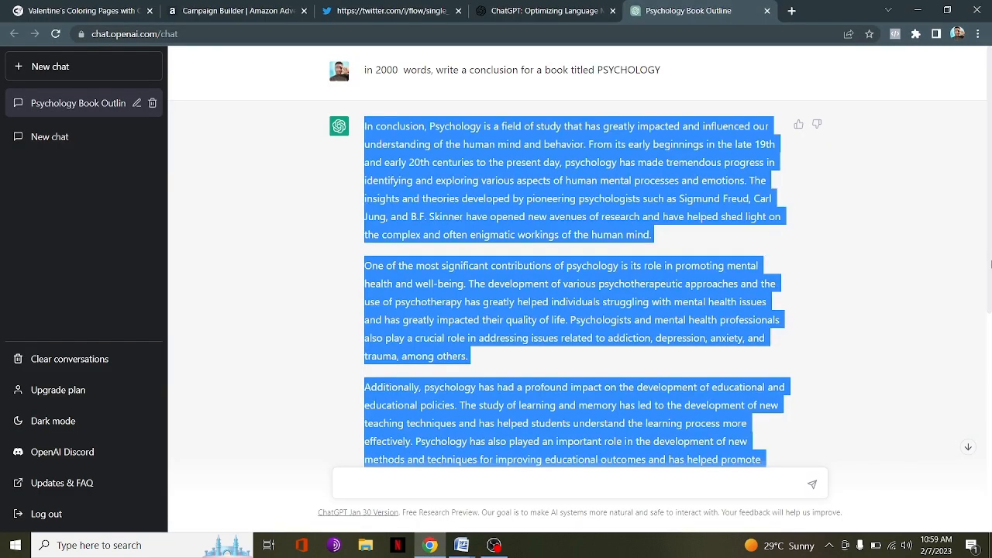
{"action": "mouse_move", "coordinate": [741, 76]}
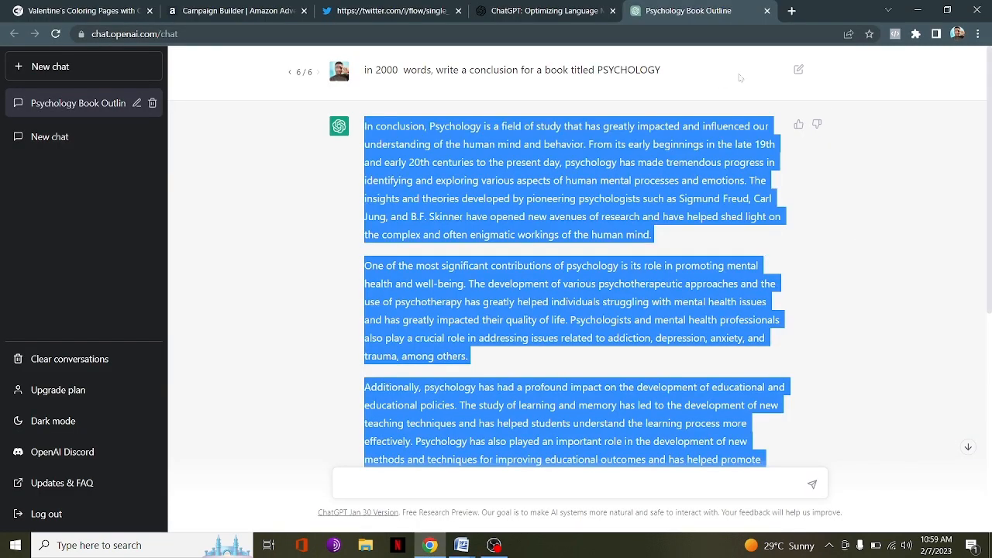
{"action": "left_click", "coordinate": [799, 71]}
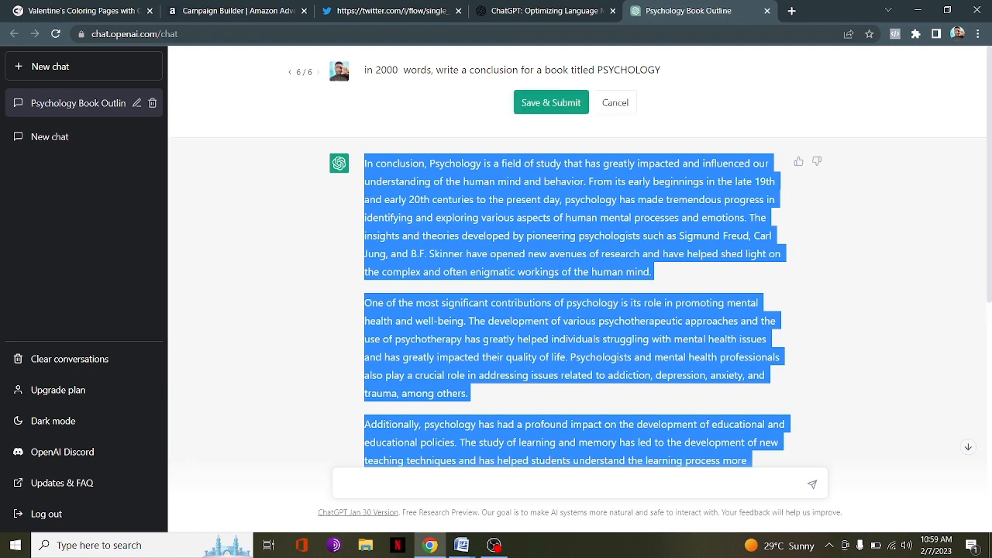
{"action": "left_click_drag", "start_coordinate": [598, 71], "coordinate": [338, 78]}
{"action": "key", "text": "BackSpace"}
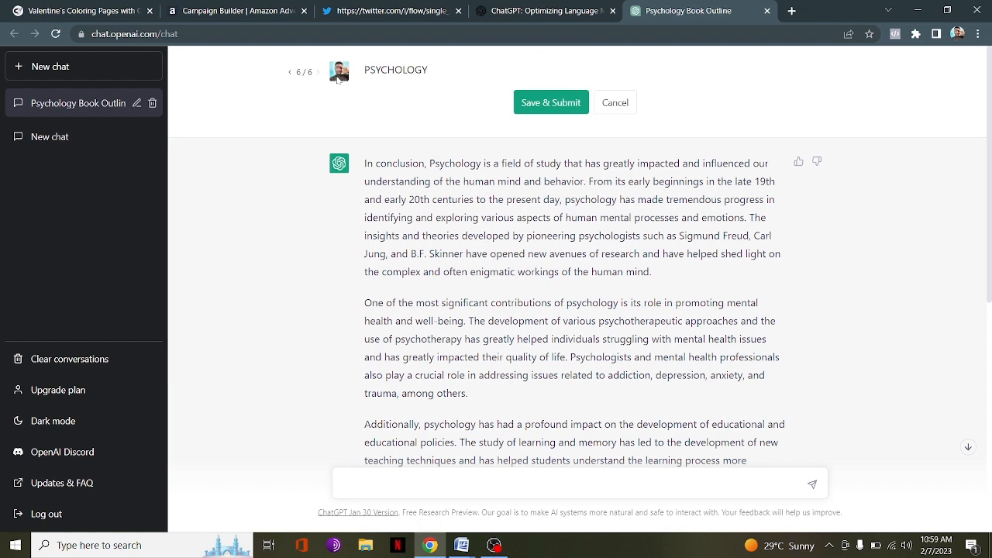
Reword the prompt as "GIVE ME ALL THE PROFITABLE KEYWORDS FOR MY BOOK TITLED PSYCHOLOGY", submit it and review the keyword list
{"action": "type", "text": "GIVE ME"}
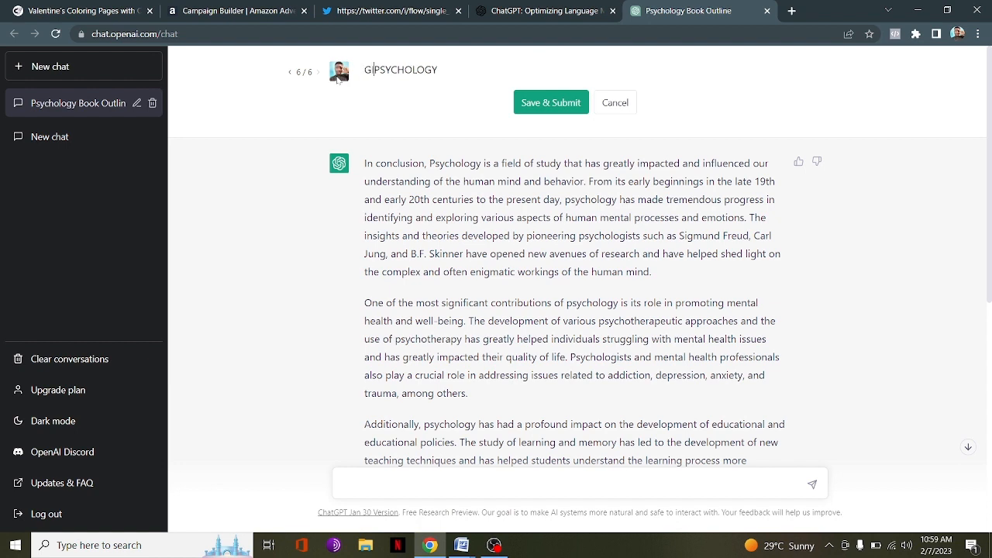
{"action": "type", "text": " ALL "}
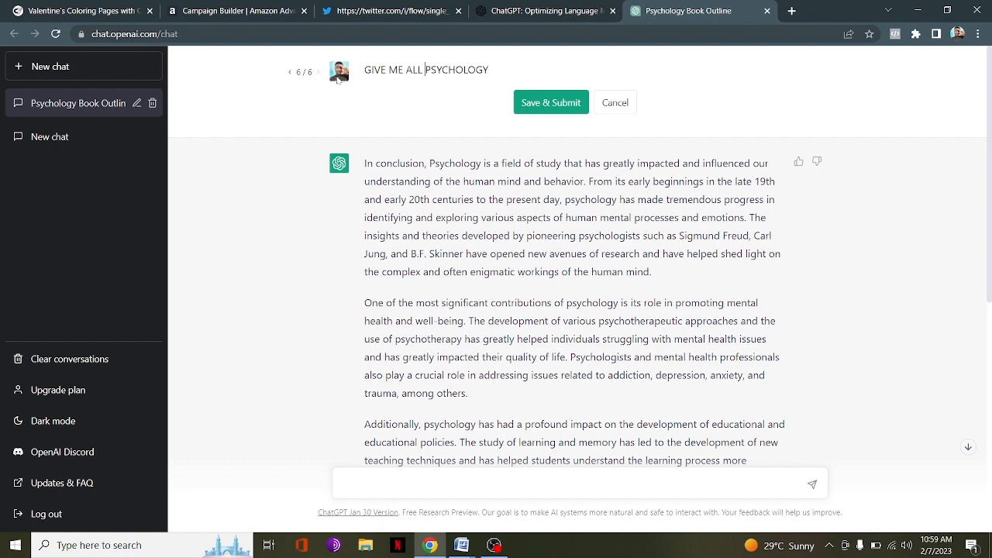
{"action": "type", "text": "THE "}
{"action": "type", "text": "PROF"}
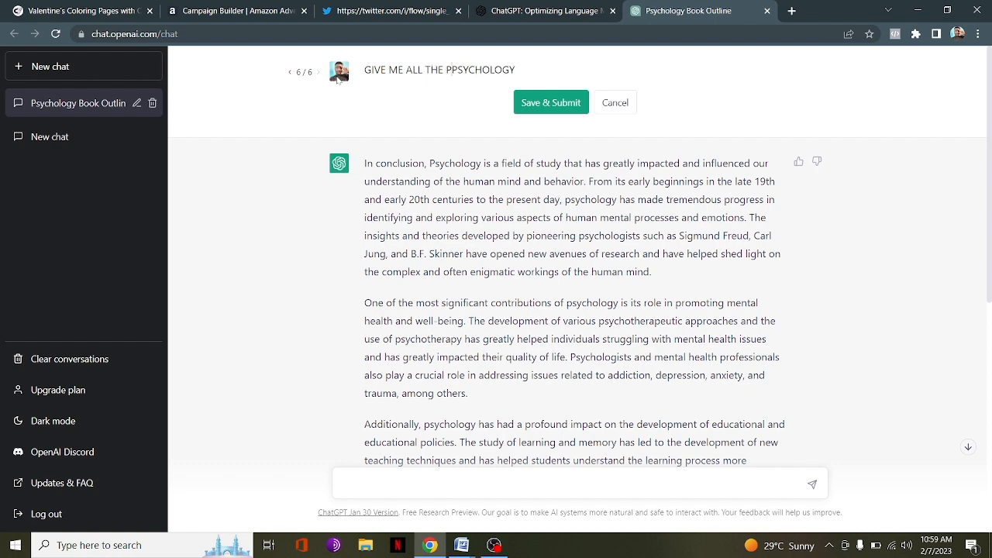
{"action": "type", "text": "ITABLE "}
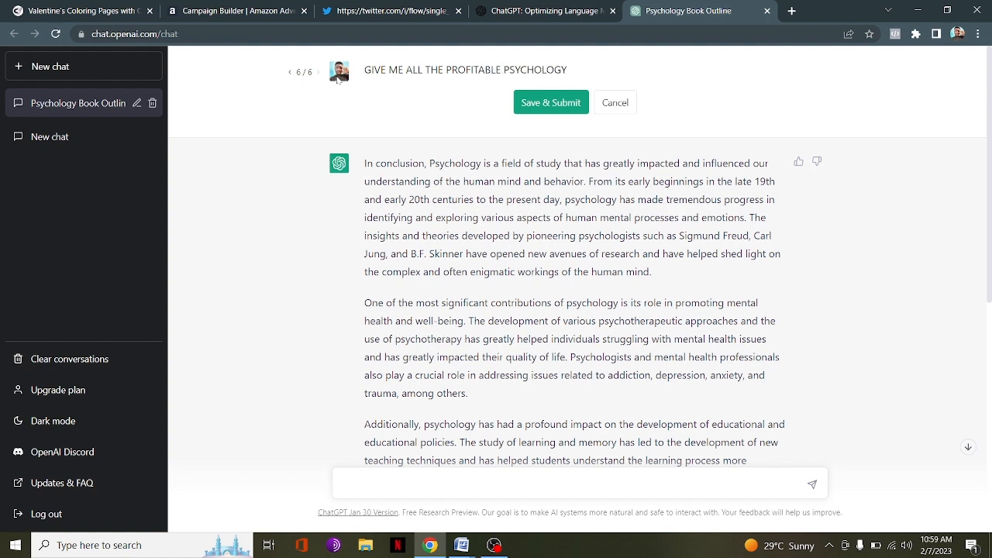
{"action": "type", "text": "KE"}
{"action": "type", "text": "Y"}
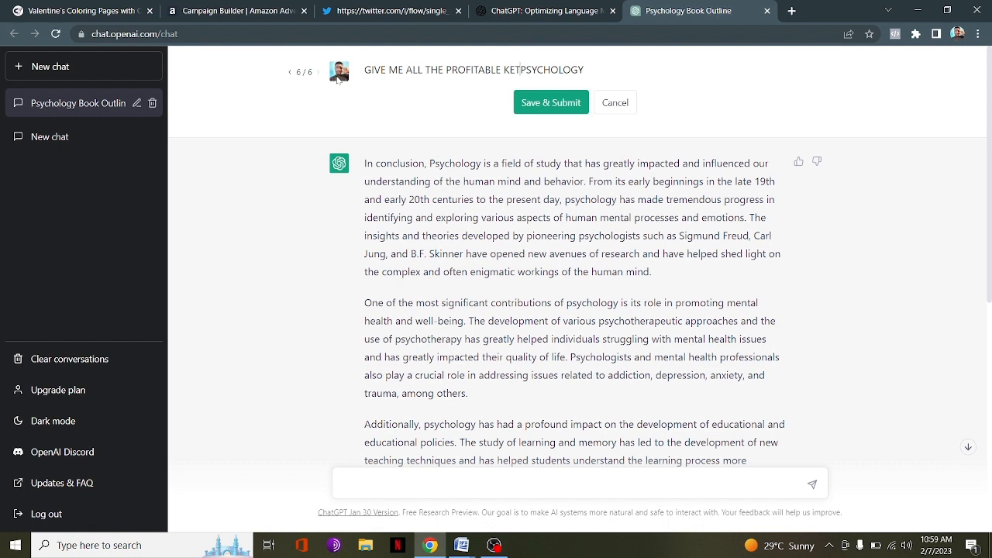
{"action": "key", "text": "BackSpace"}
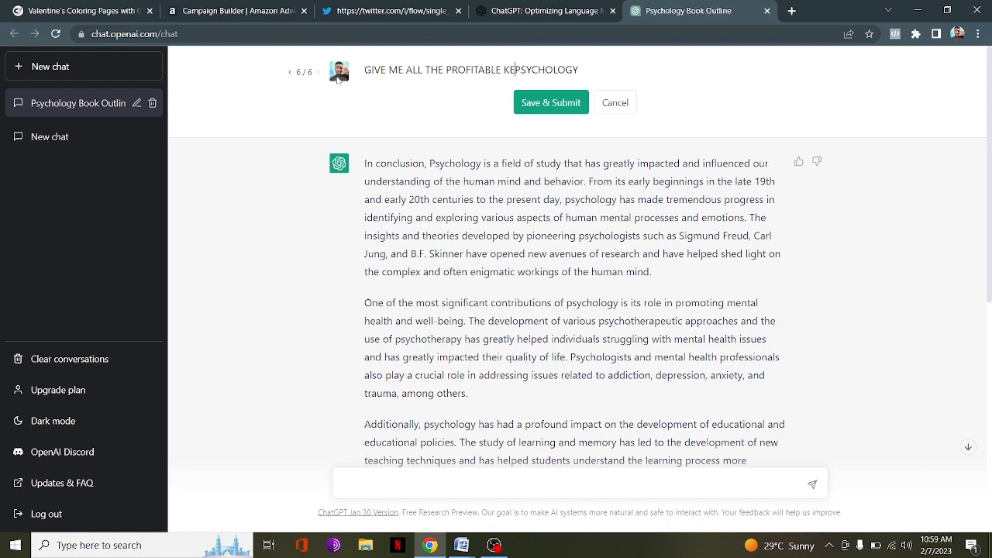
{"action": "type", "text": "YWOR"}
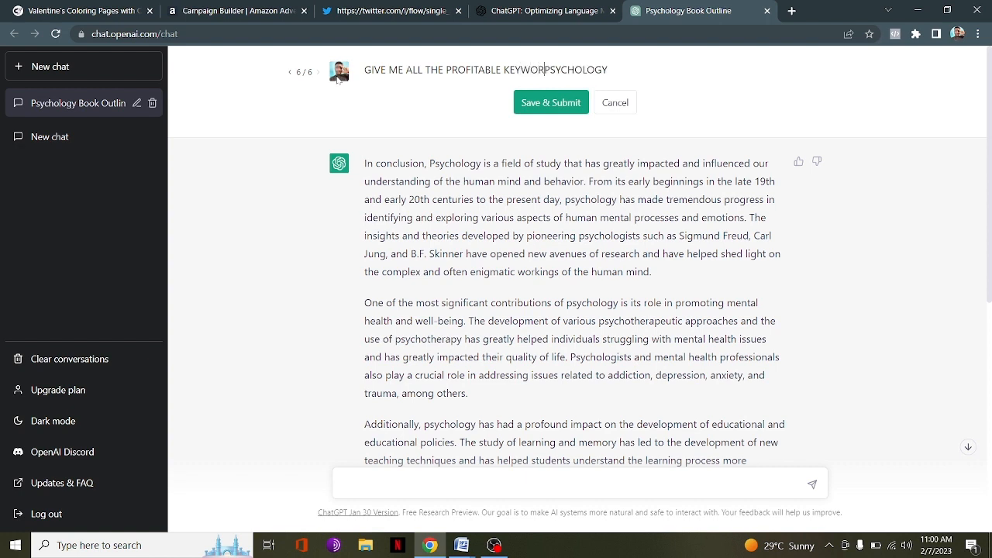
{"action": "type", "text": "DS "}
{"action": "type", "text": "FOR MY "}
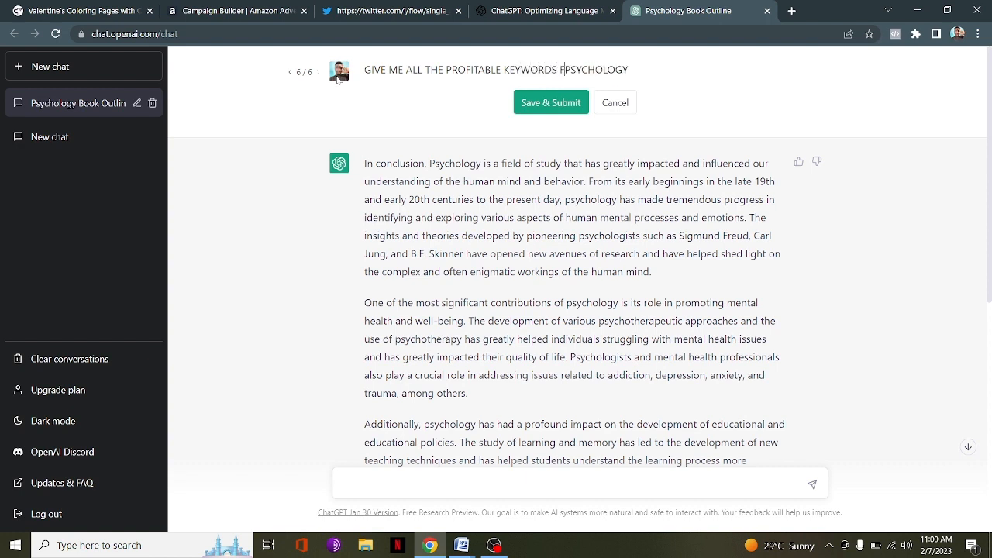
{"action": "type", "text": "BOOK "}
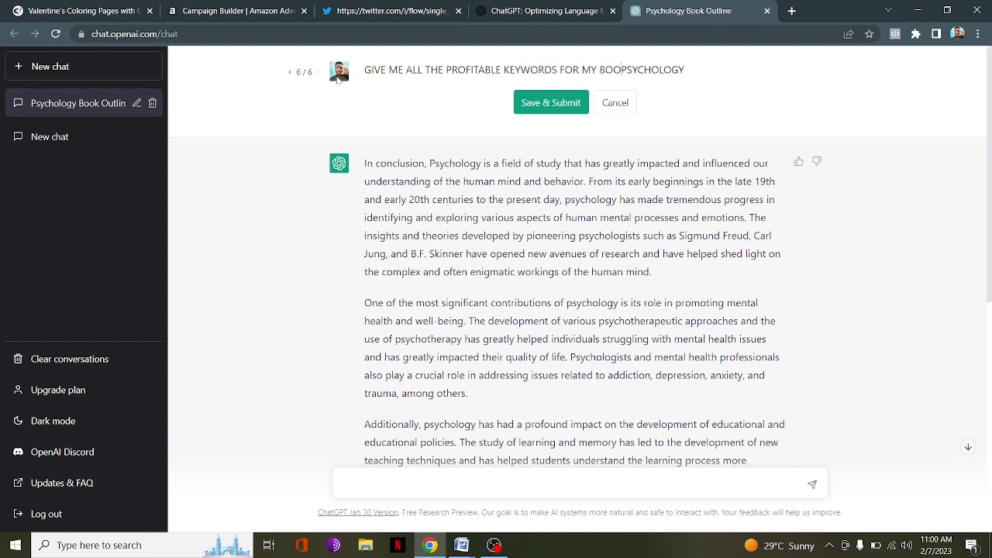
{"action": "type", "text": "TITLE"}
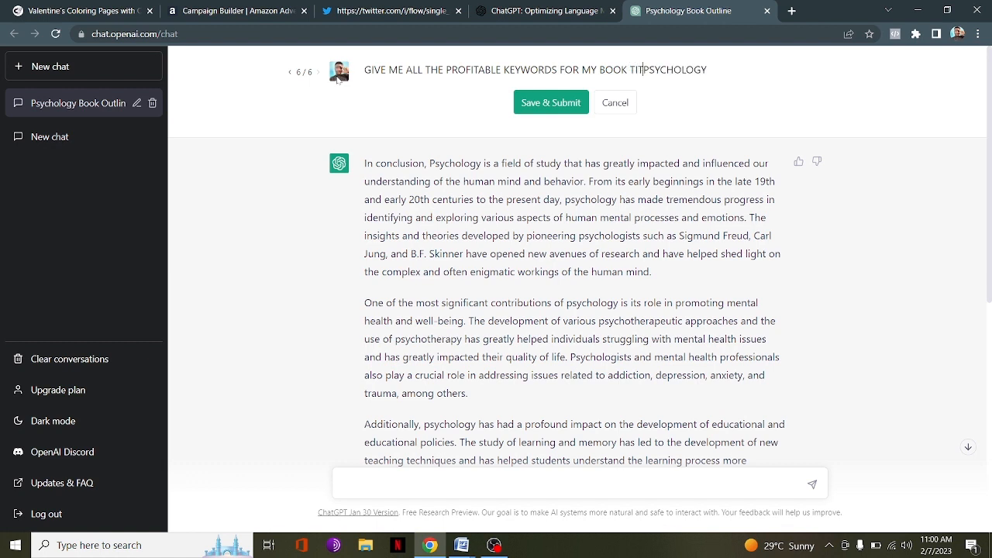
{"action": "type", "text": "D"}
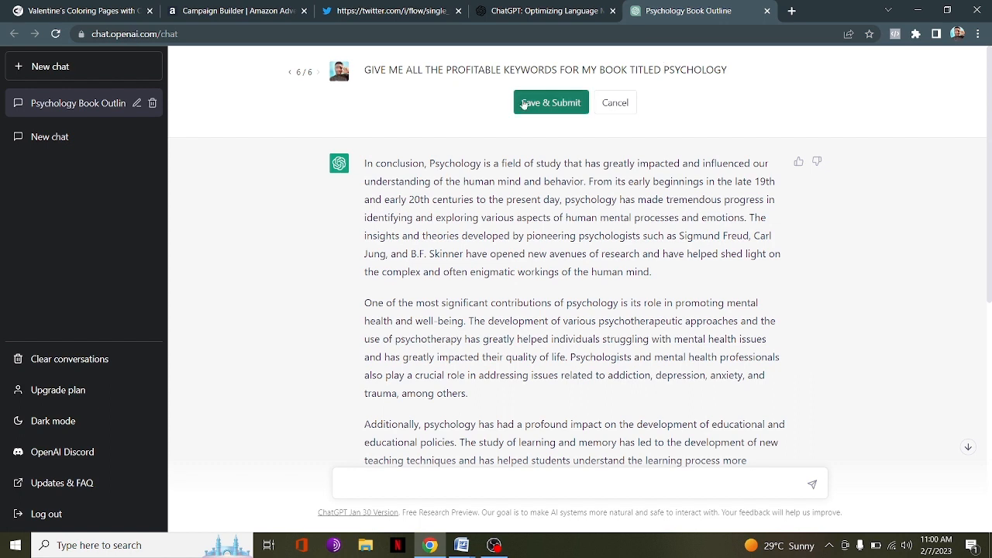
{"action": "left_click", "coordinate": [524, 102]}
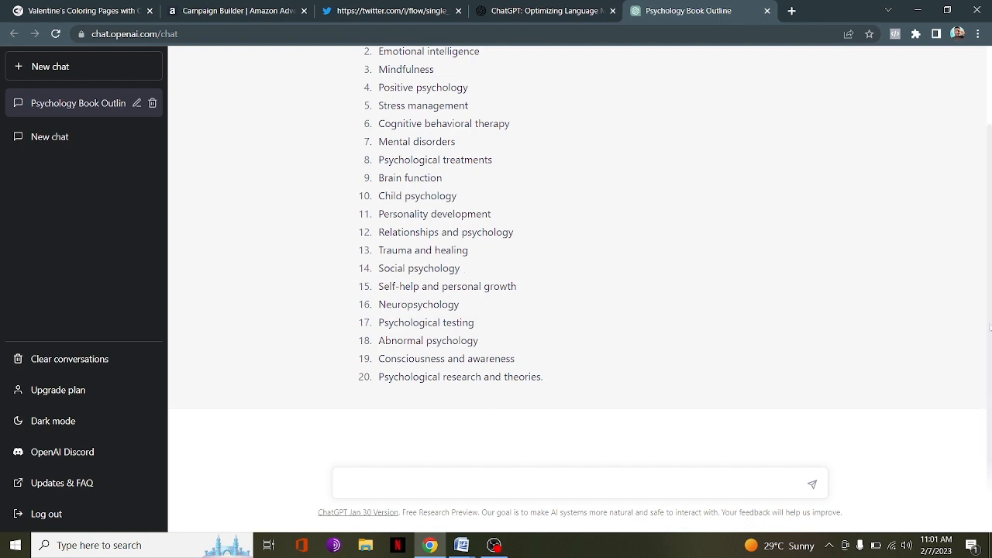
{"action": "scroll", "coordinate": [990, 328], "scroll_direction": "up", "scroll_amount": 2}
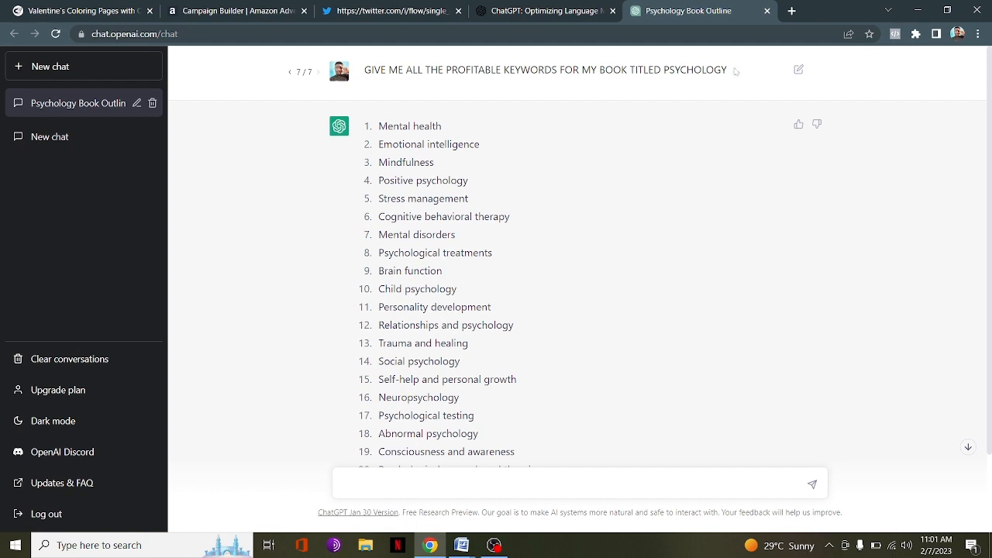
Open a new browser tab and look through the installed extensions, including the options for QuillBot Crack
{"action": "left_click", "coordinate": [792, 11]}
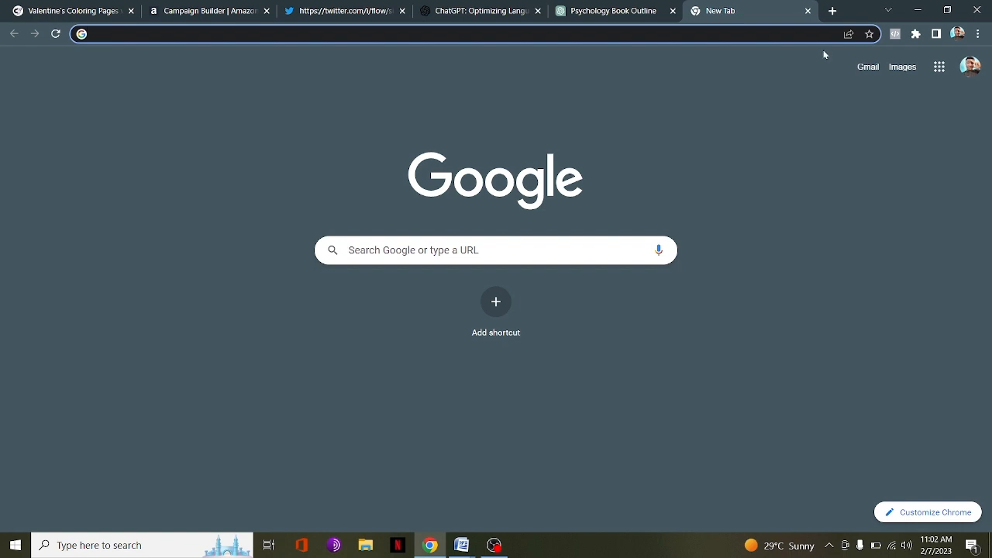
{"action": "left_click", "coordinate": [896, 35]}
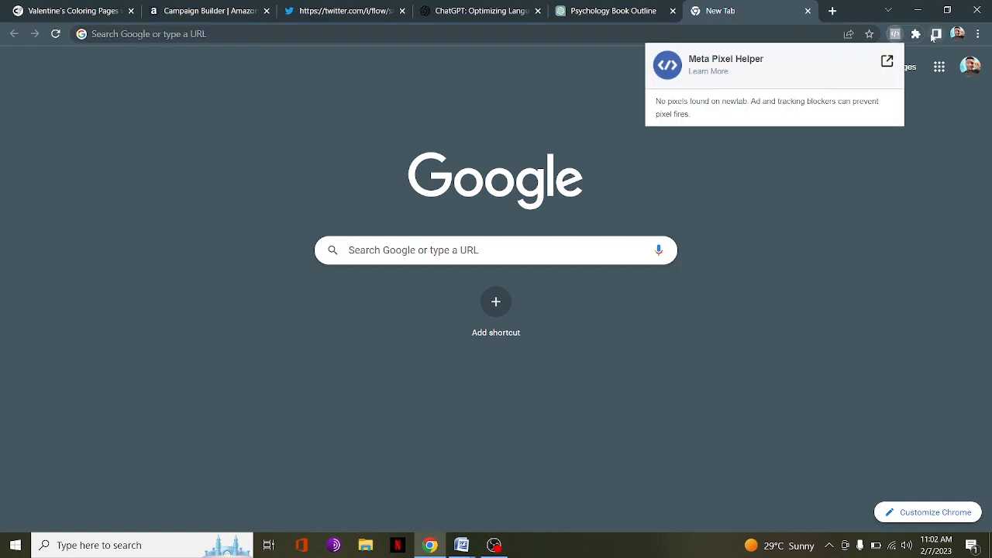
{"action": "left_click", "coordinate": [916, 34]}
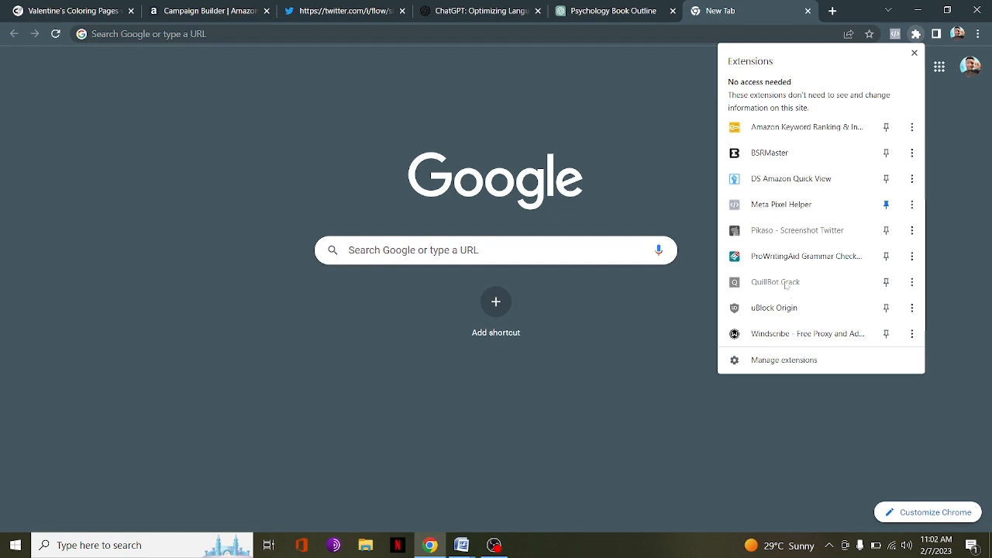
{"action": "left_click", "coordinate": [911, 284]}
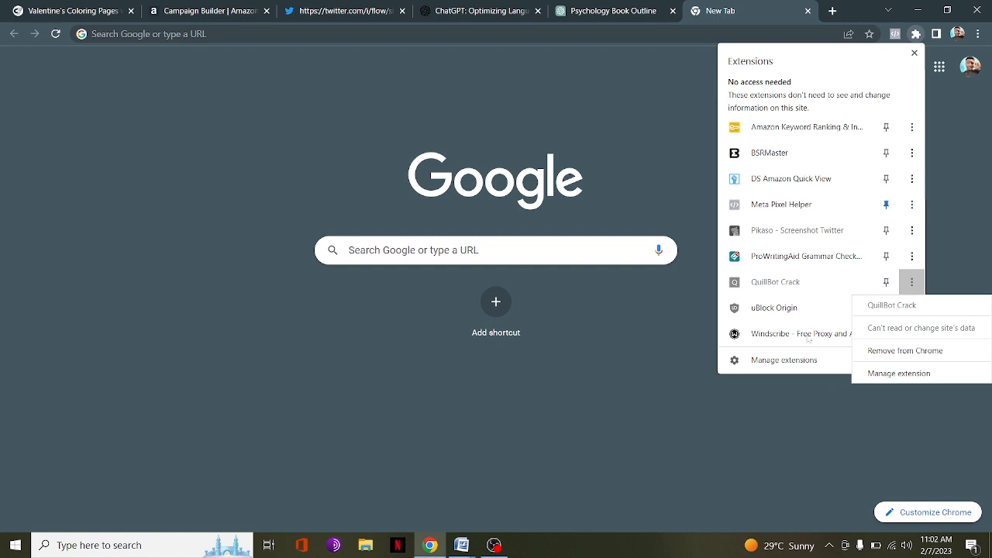
{"action": "left_click", "coordinate": [688, 333]}
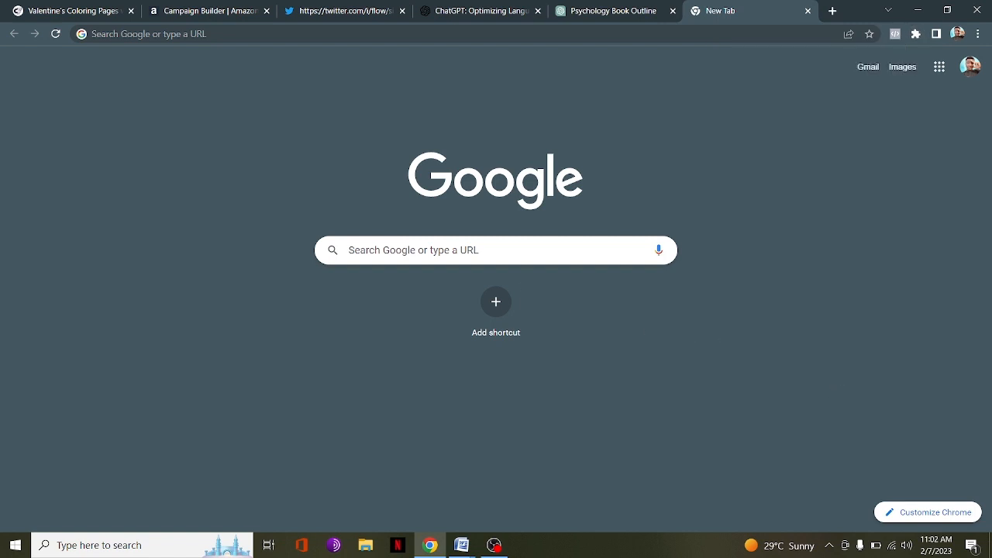
Search the web for QUILLBOT and open the paraphrasing tool at quillbot.com
{"action": "left_click", "coordinate": [98, 33]}
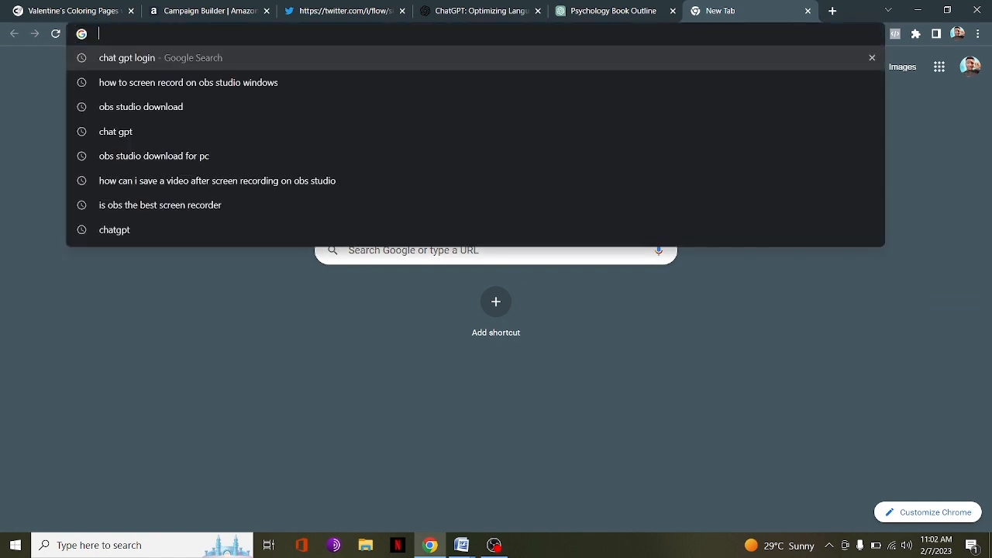
{"action": "type", "text": "Q"}
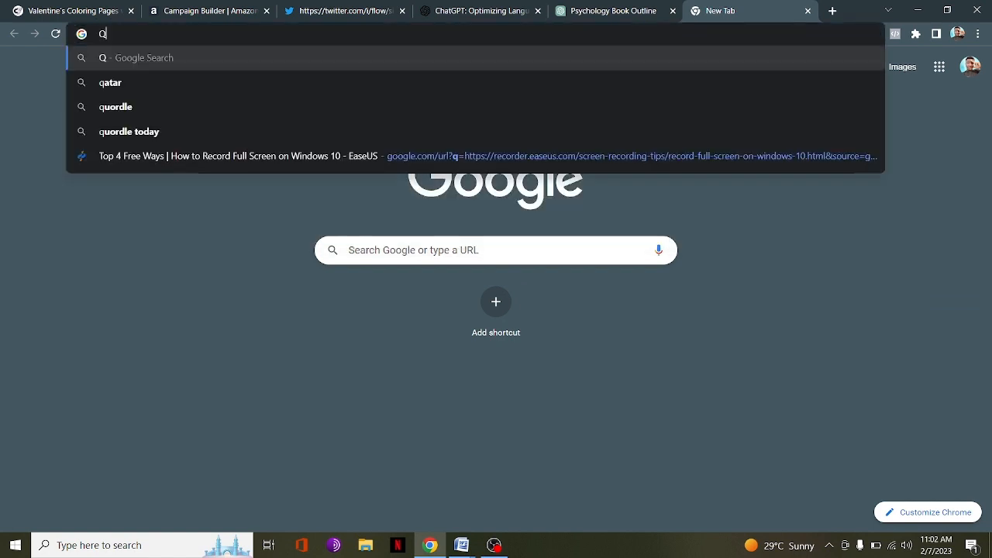
{"action": "type", "text": "UILLBOT"}
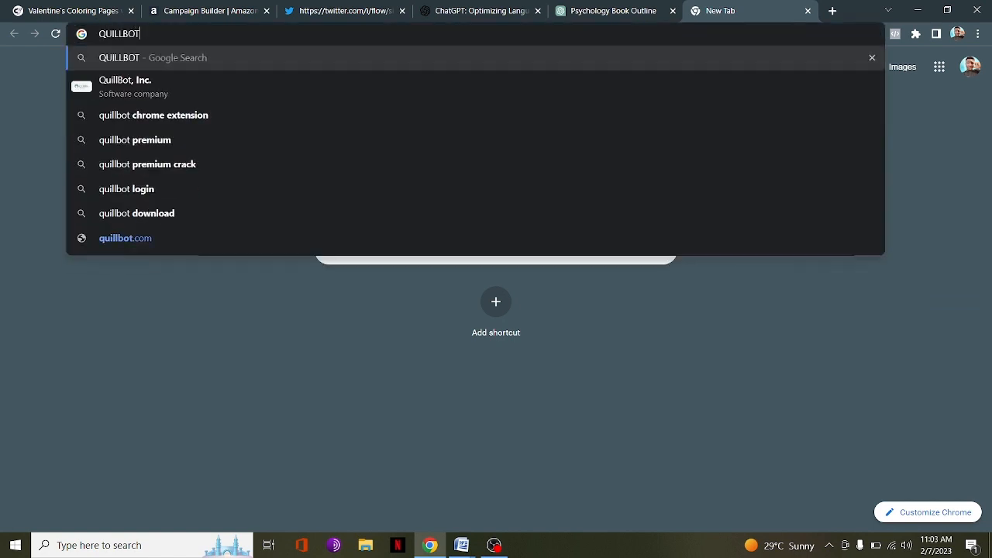
{"action": "key", "text": "Return"}
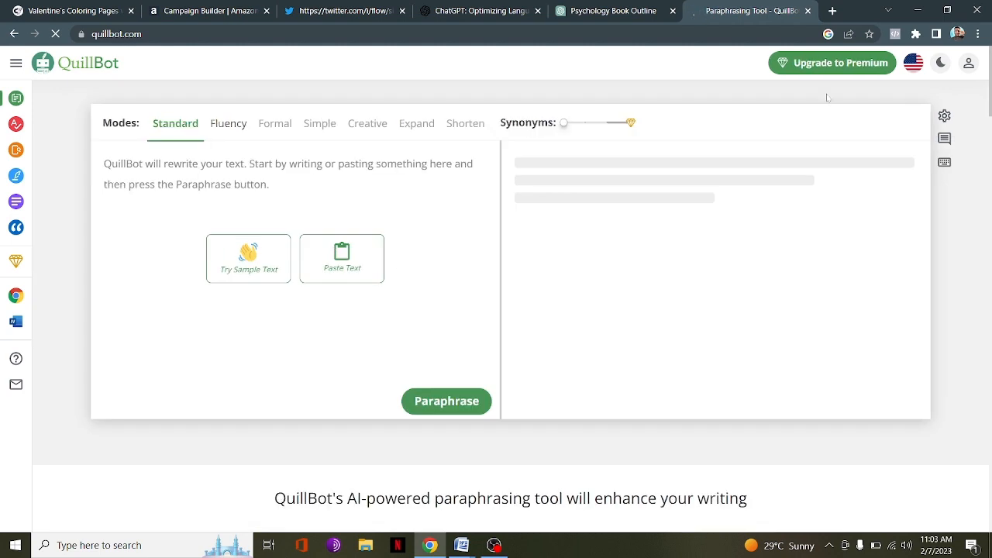
Open the QuillBot Premium page and examine the feature comparison between the Premium and Free plans
{"action": "left_click", "coordinate": [865, 67]}
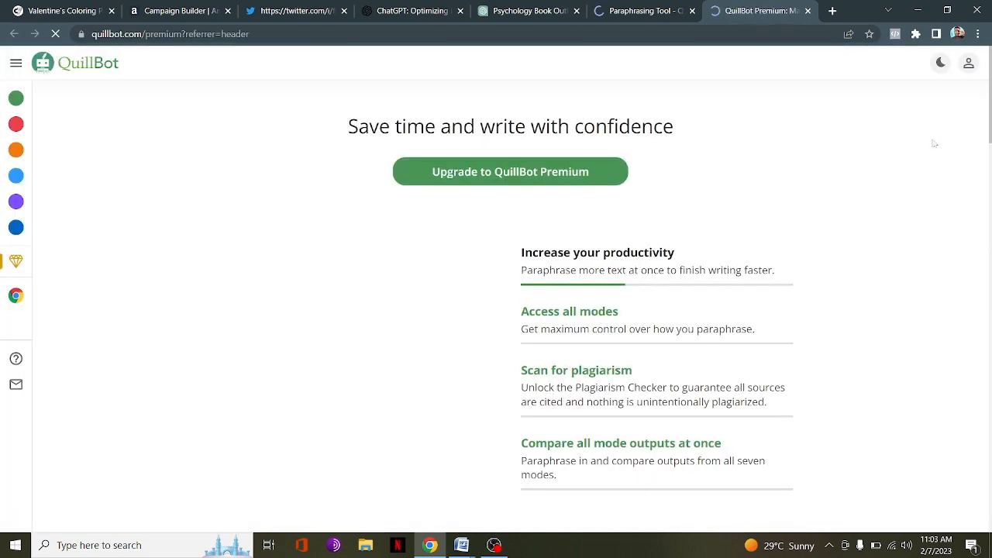
{"action": "left_click_drag", "start_coordinate": [991, 115], "coordinate": [988, 181]}
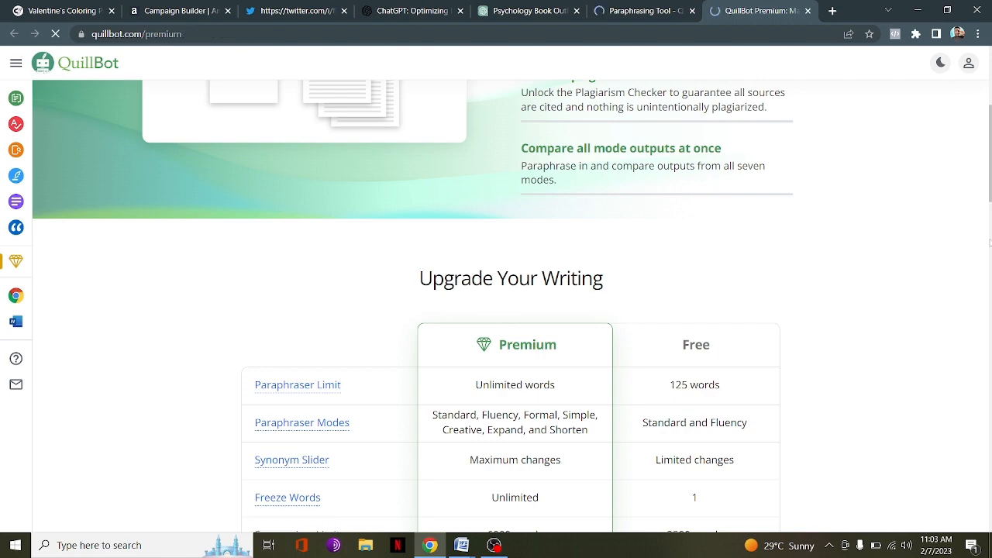
{"action": "scroll", "coordinate": [990, 243], "scroll_direction": "down", "scroll_amount": 8}
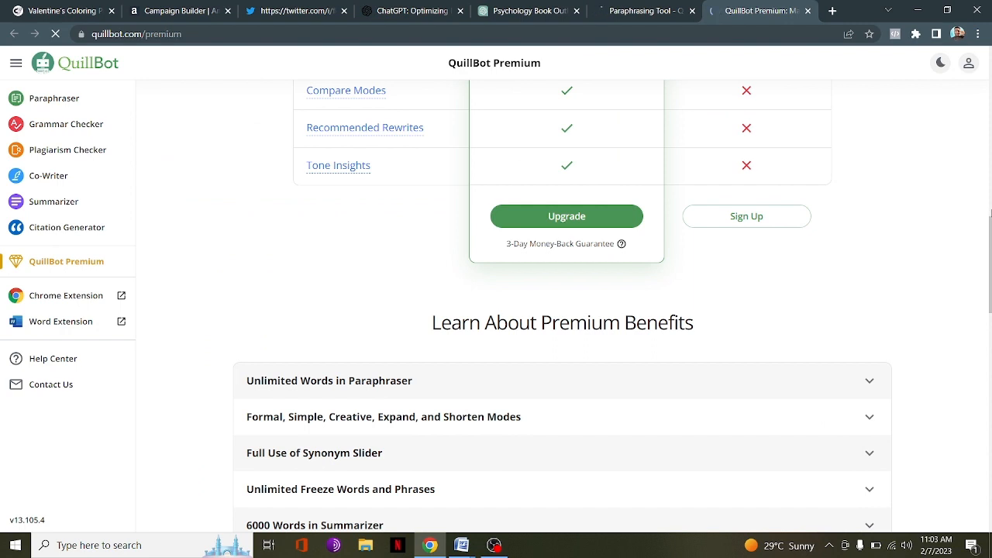
{"action": "left_click_drag", "start_coordinate": [990, 211], "coordinate": [989, 165]}
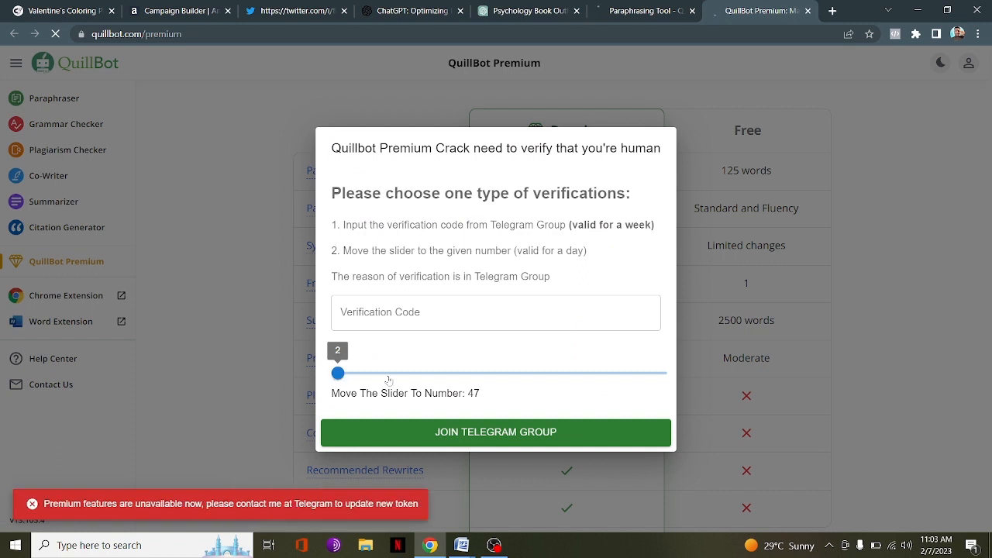
Complete the human verification by setting its slider to 47, and view the list of Premium benefits
{"action": "left_click_drag", "start_coordinate": [338, 375], "coordinate": [492, 375]}
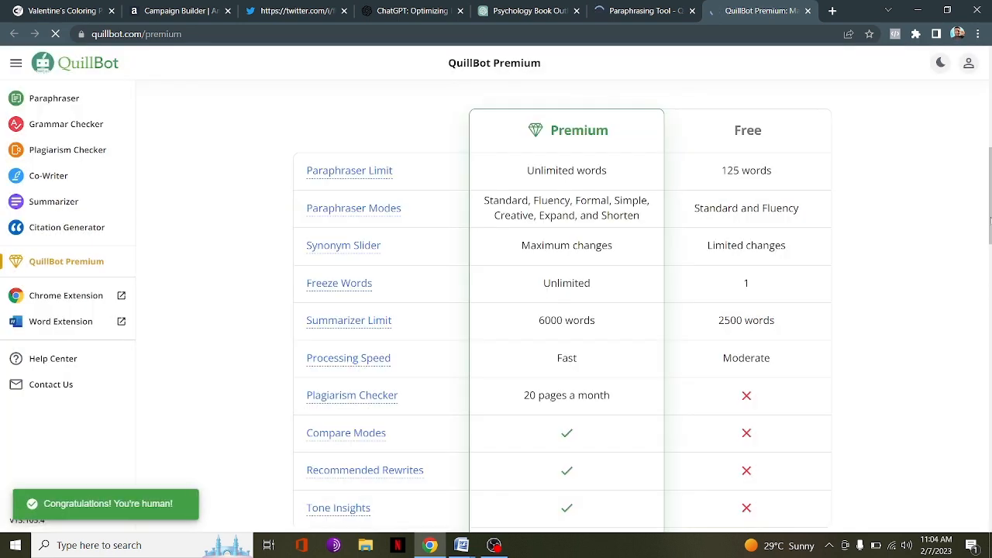
{"action": "scroll", "coordinate": [990, 256], "scroll_direction": "down", "scroll_amount": 8}
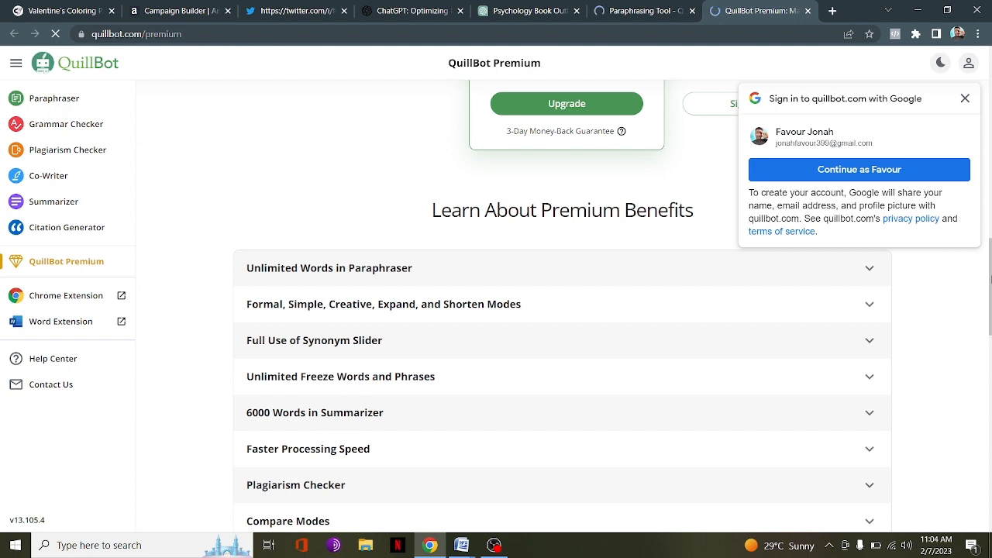
Dismiss the Google sign-in prompt, view the Premium benefits, and open the upgrade page with the subscription plans
{"action": "left_click", "coordinate": [968, 100]}
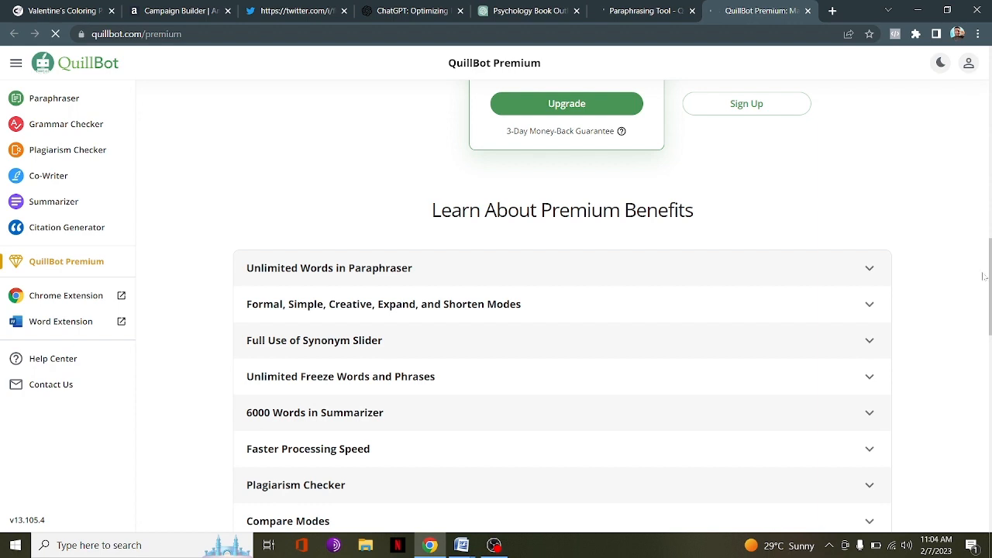
{"action": "scroll", "coordinate": [983, 276], "scroll_direction": "down", "scroll_amount": 1}
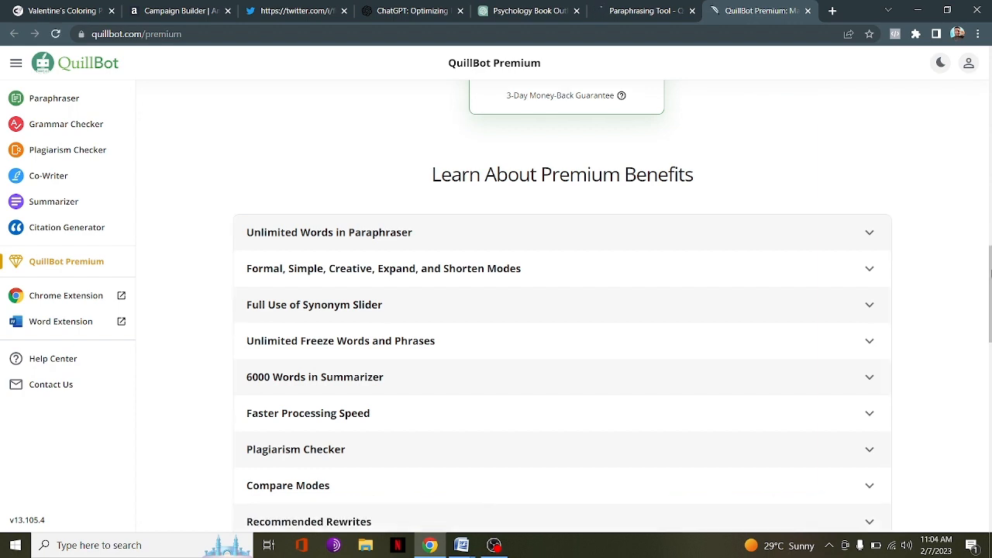
{"action": "scroll", "coordinate": [987, 310], "scroll_direction": "down", "scroll_amount": 3}
{"action": "left_click_drag", "start_coordinate": [986, 310], "coordinate": [985, 76]}
{"action": "left_click_drag", "start_coordinate": [990, 135], "coordinate": [983, 229]}
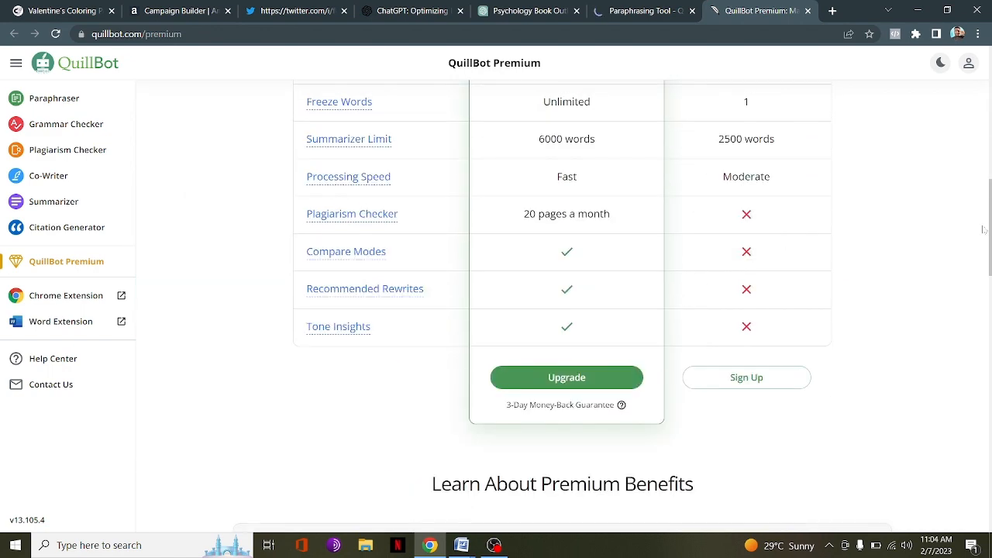
{"action": "left_click", "coordinate": [570, 377]}
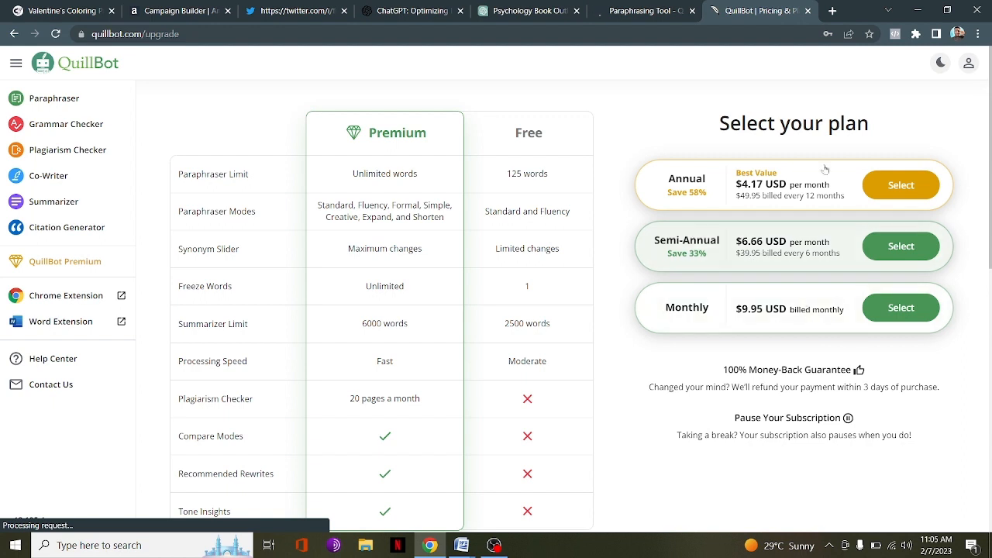
Log in to the QuillBot account with the prefilled credentials and open the Paraphraser
{"action": "left_click", "coordinate": [968, 64]}
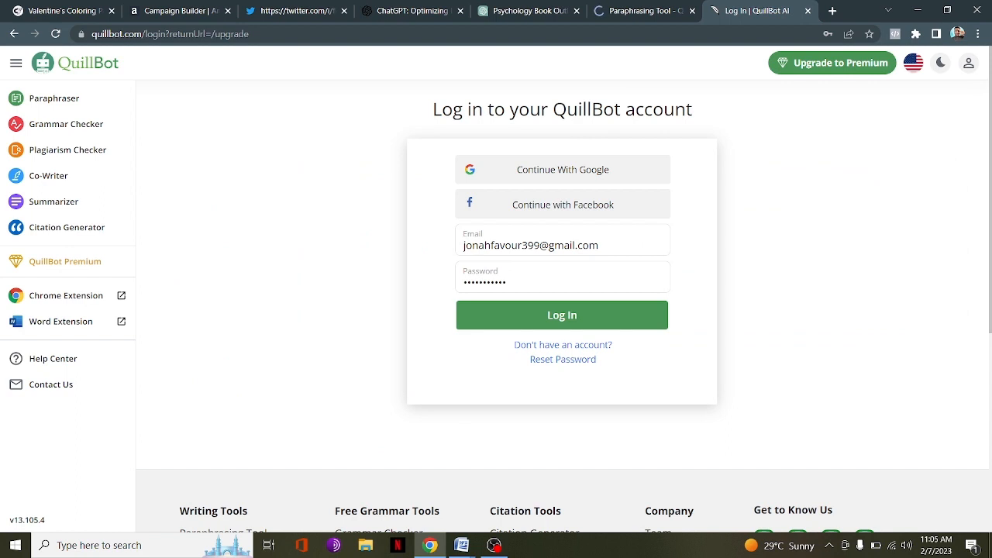
{"action": "left_click", "coordinate": [567, 316]}
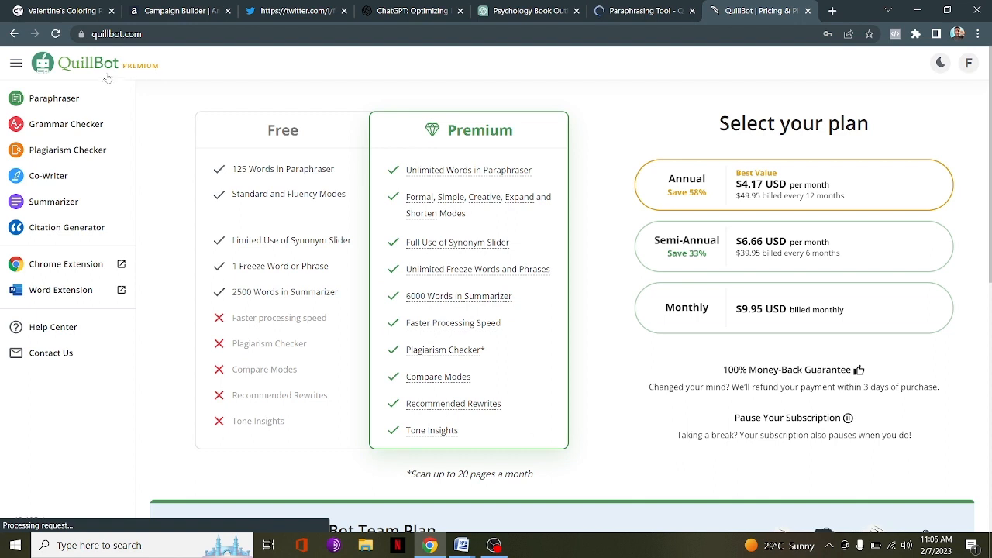
{"action": "left_click", "coordinate": [99, 70]}
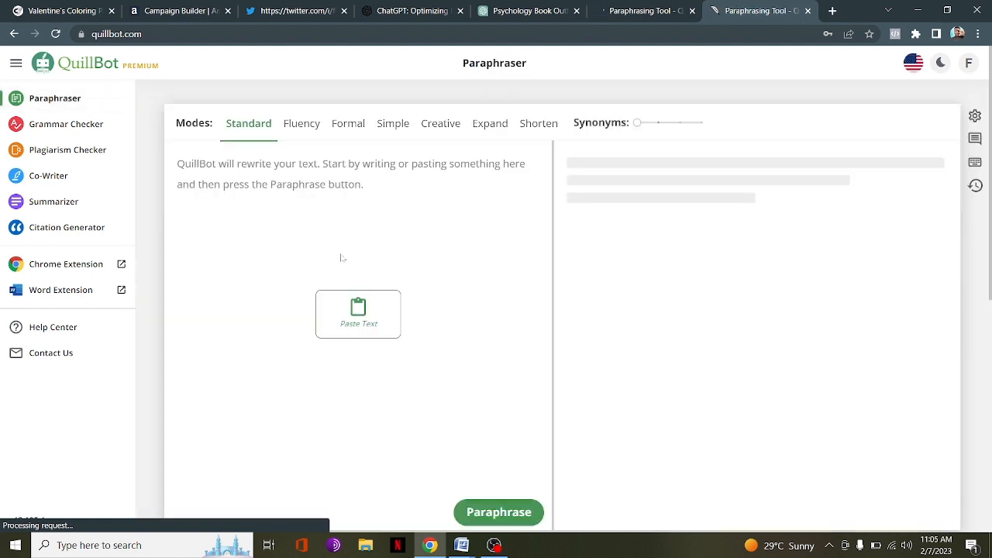
Switch to Document2 in Word and copy the body text under Introduction to Psychology, up to the Chapter one heading
{"action": "mouse_move", "coordinate": [460, 549]}
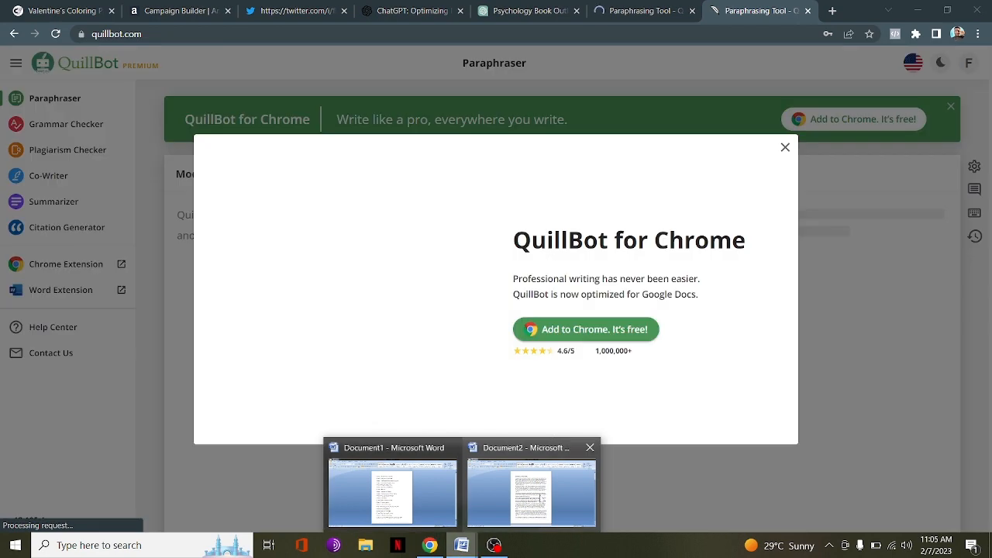
{"action": "left_click", "coordinate": [532, 490]}
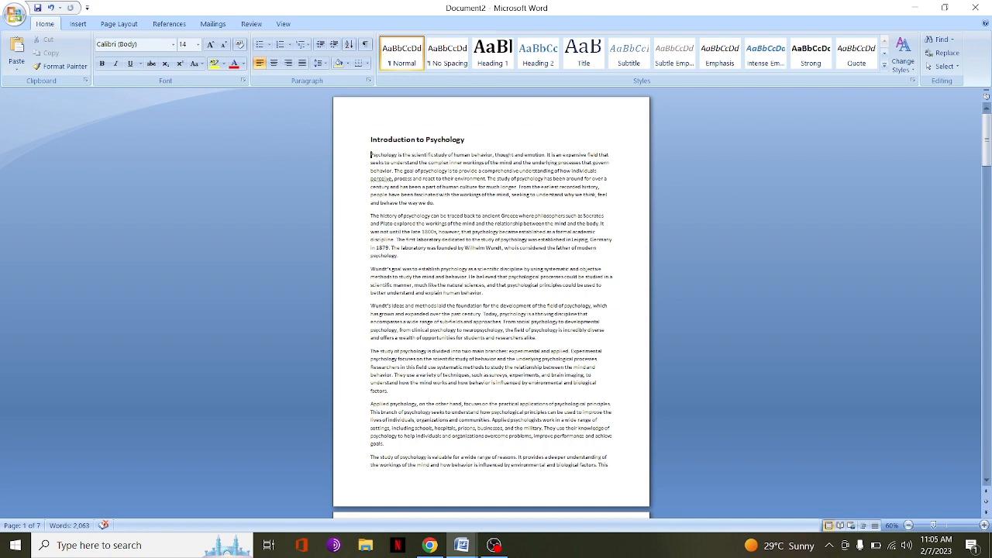
{"action": "left_click_drag", "start_coordinate": [371, 155], "coordinate": [421, 315]}
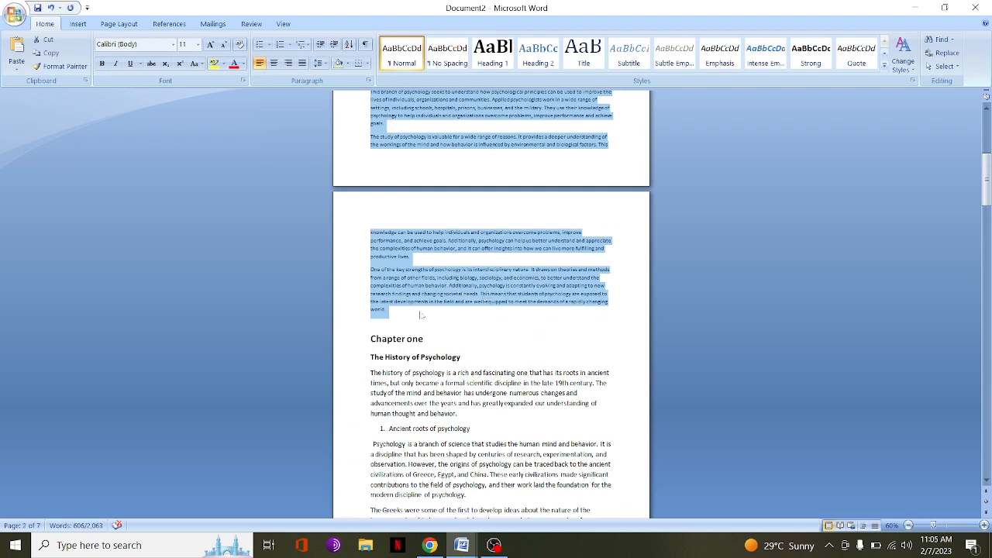
Return to QuillBot in Chrome, dismiss the extension offers, and paste the copied introduction into the Grammar Checker
{"action": "left_click", "coordinate": [430, 545]}
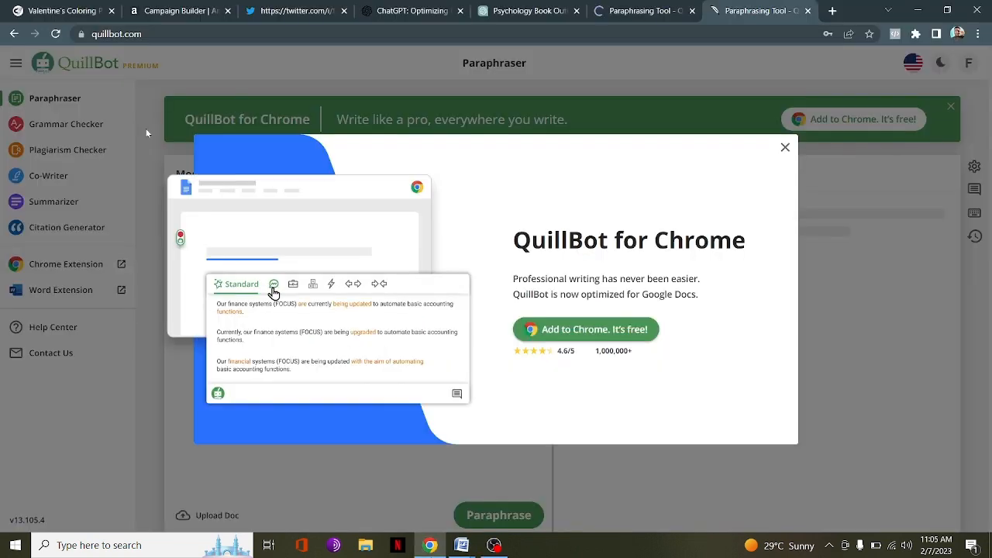
{"action": "left_click", "coordinate": [784, 147]}
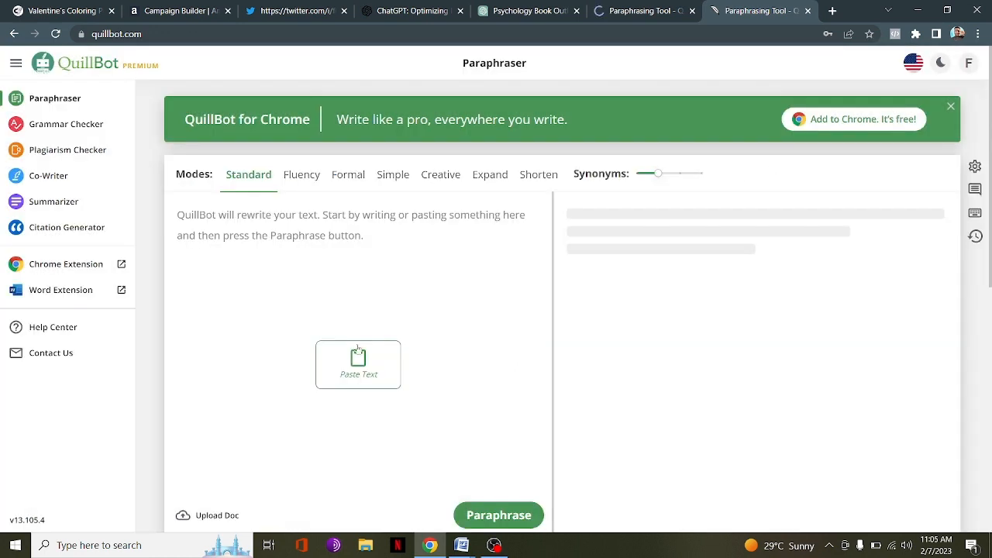
{"action": "left_click", "coordinate": [61, 127]}
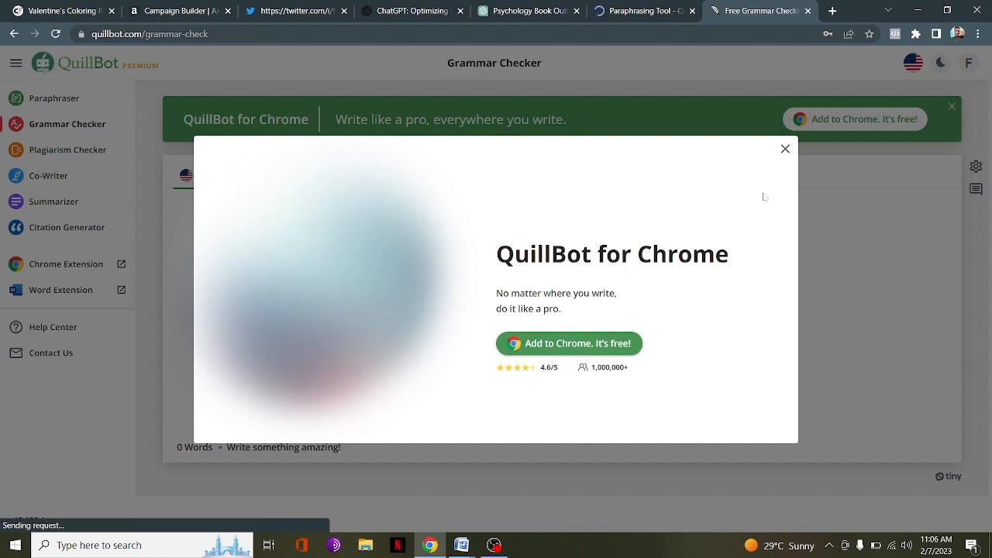
{"action": "left_click", "coordinate": [785, 150]}
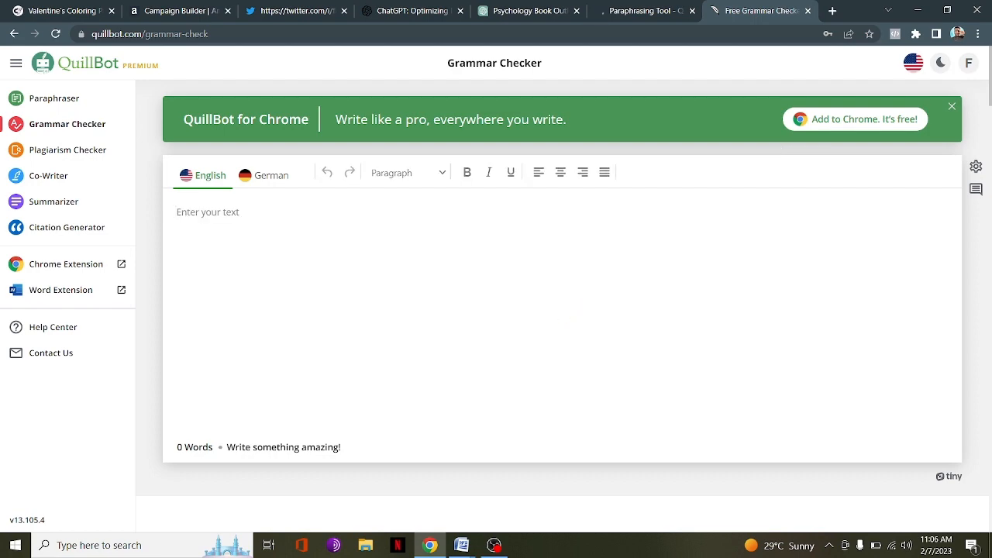
{"action": "key", "text": "ctrl+v"}
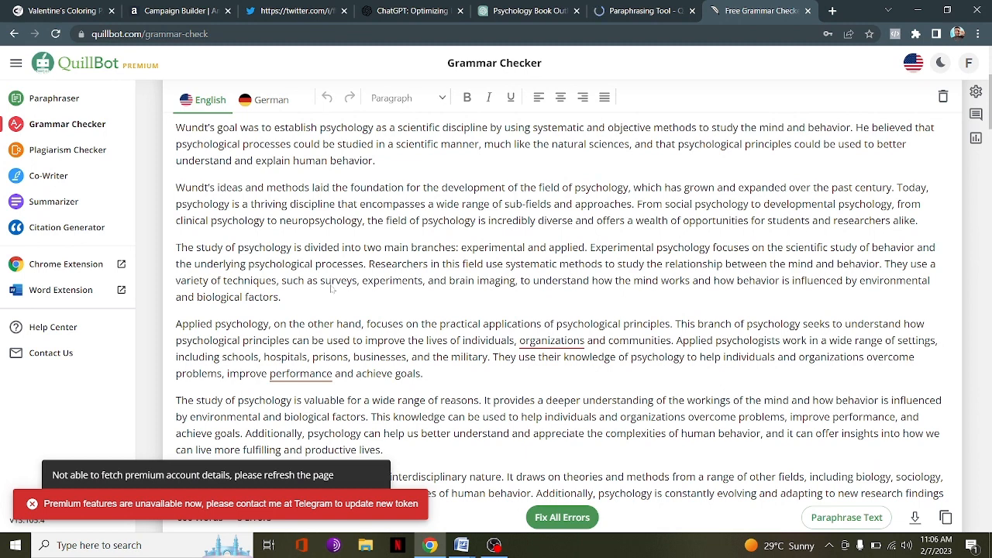
Check the suggestions for "performance" and "organizations", fix all grammar errors, and paraphrase the corrected text in Standard mode
{"action": "left_click", "coordinate": [300, 374]}
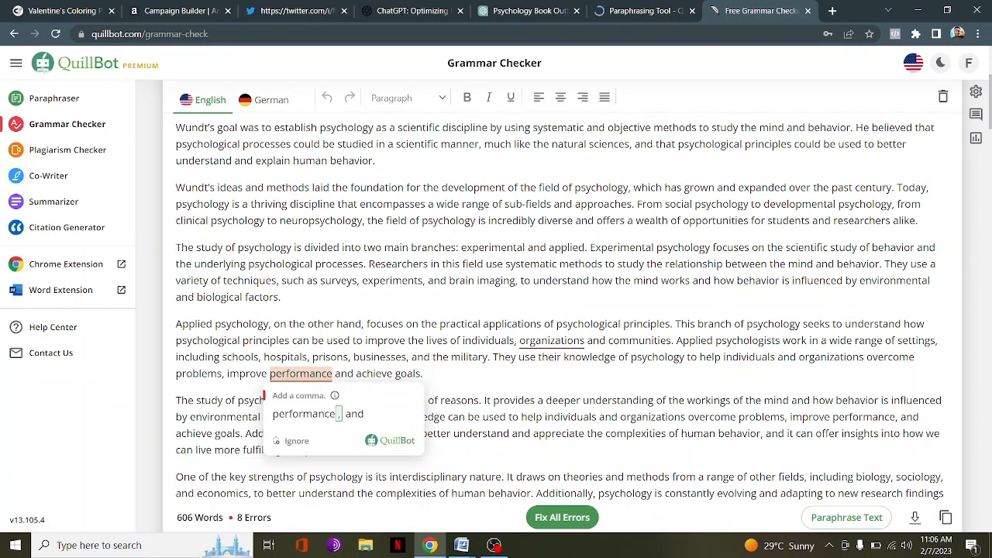
{"action": "left_click", "coordinate": [551, 341]}
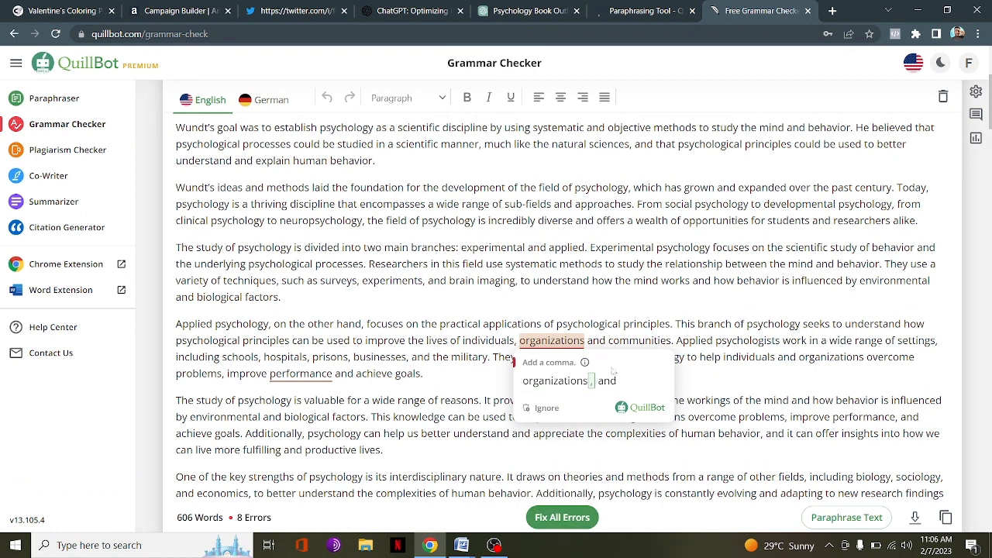
{"action": "left_click", "coordinate": [545, 519]}
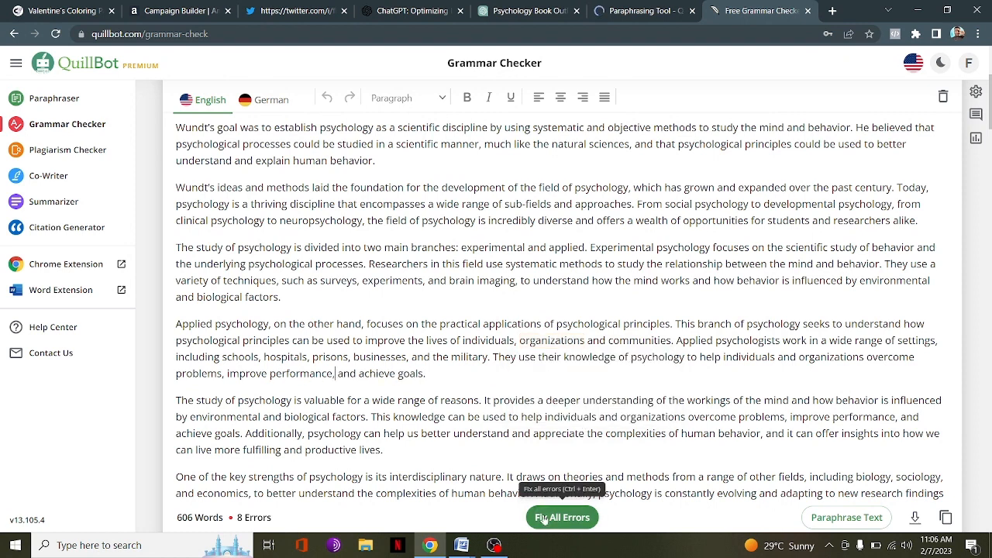
{"action": "left_click", "coordinate": [545, 519]}
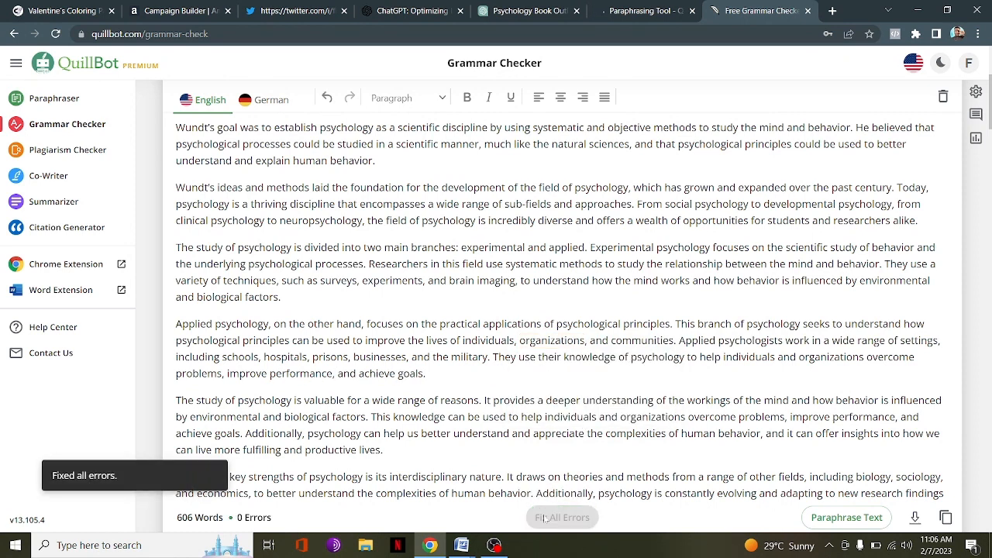
{"action": "left_click", "coordinate": [847, 518]}
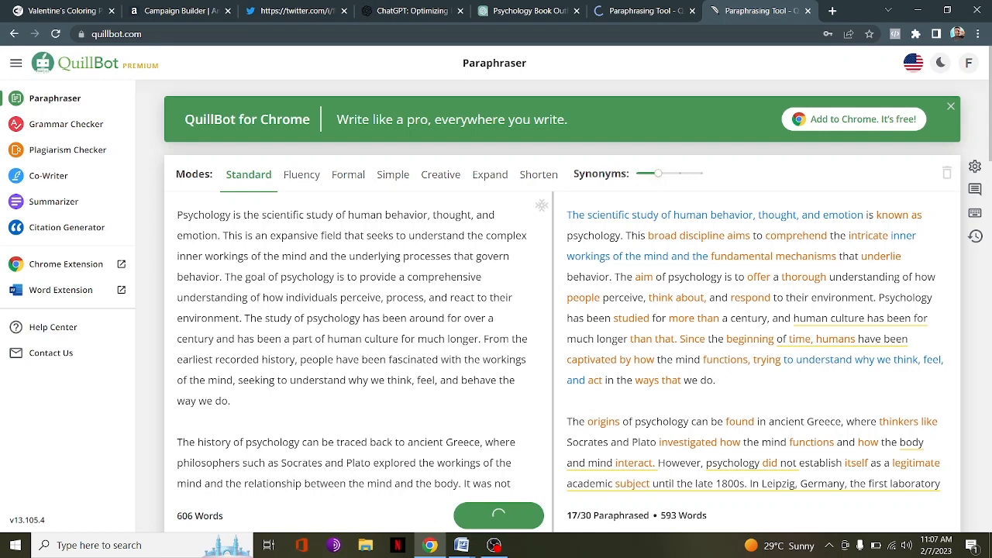
Create a new blank document in Word, and copy the full paraphrased text from QuillBot in Chrome
{"action": "left_click", "coordinate": [460, 546]}
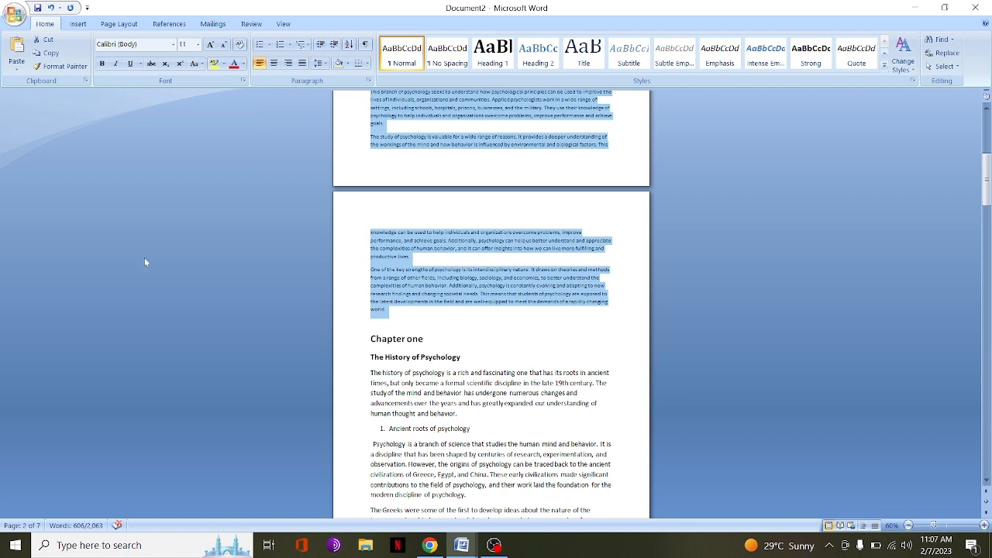
{"action": "key", "text": "ctrl+n"}
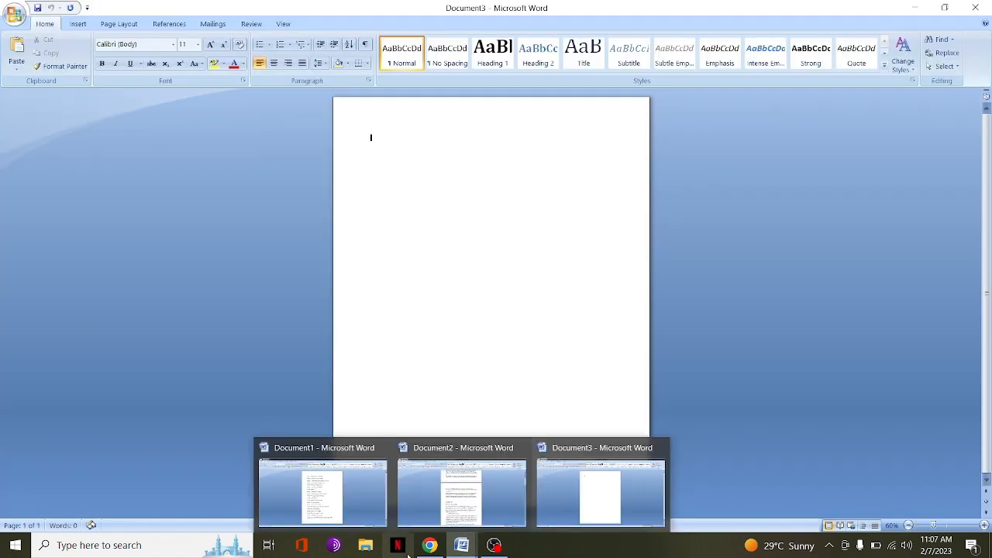
{"action": "left_click", "coordinate": [429, 545]}
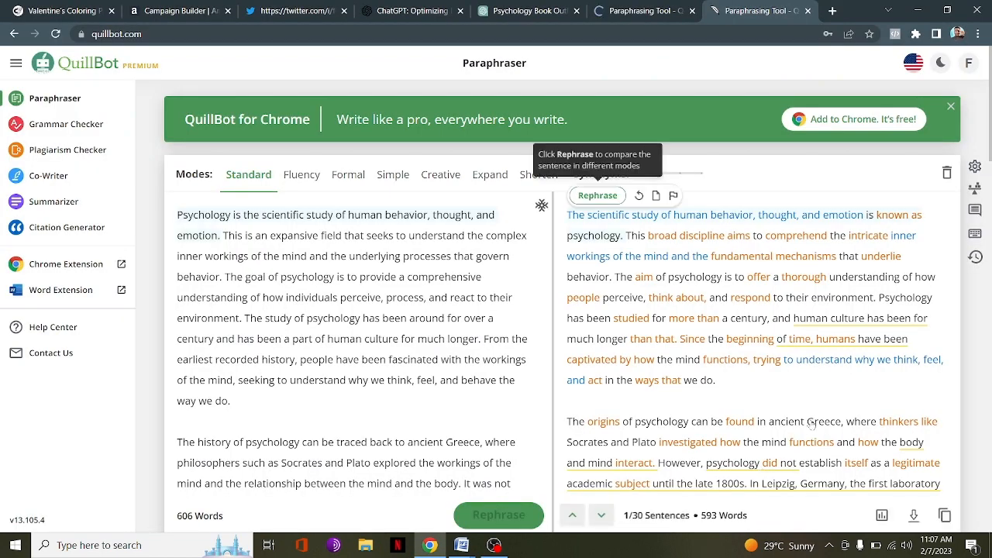
{"action": "left_click", "coordinate": [944, 515]}
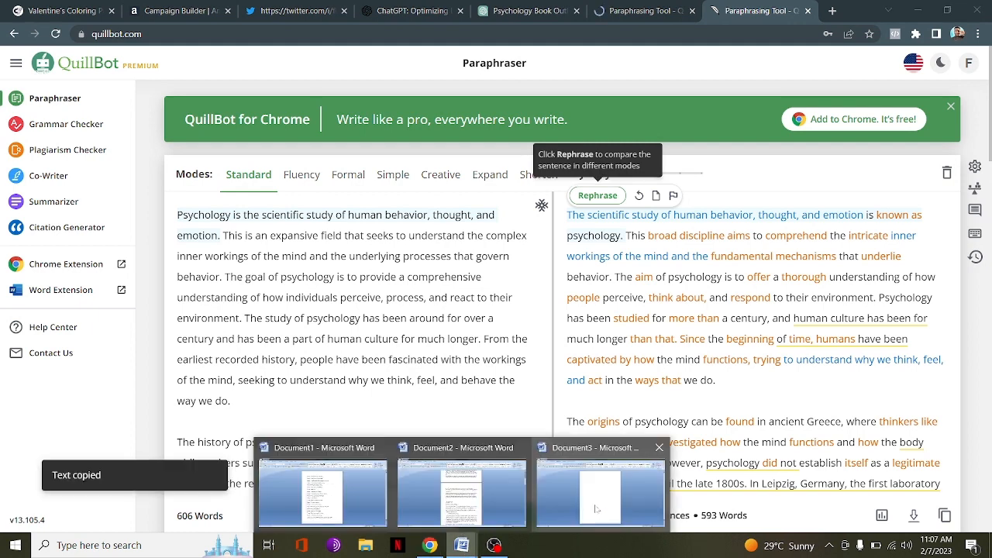
In the blank Word document, enter the heading INTRODUCTION and paste the paraphrased text below it
{"action": "left_click", "coordinate": [595, 509]}
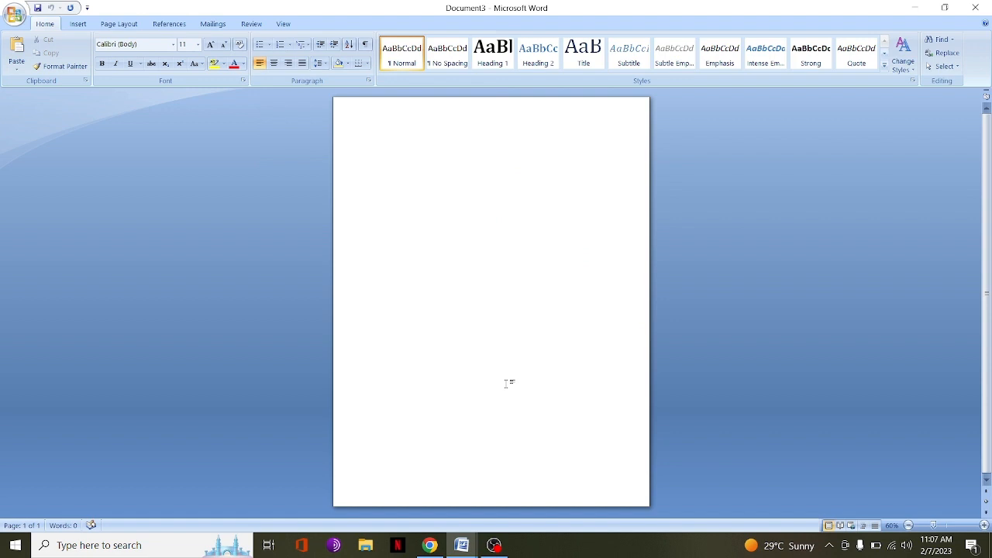
{"action": "type", "text": "INTRODUCTION"}
{"action": "key", "text": "ctrl+v"}
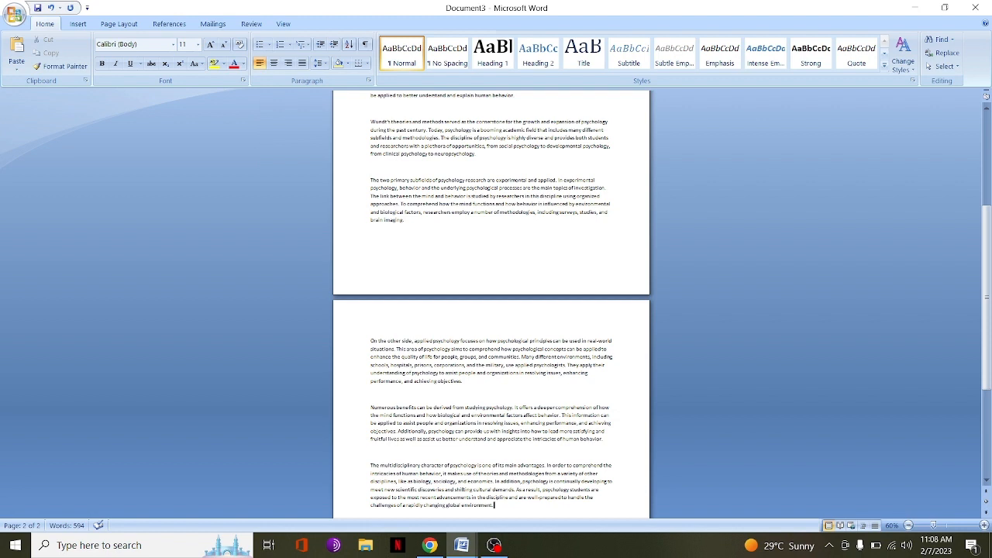
Remove the blank lines between all paragraphs of the pasted introduction
{"action": "key", "text": "BackSpace"}
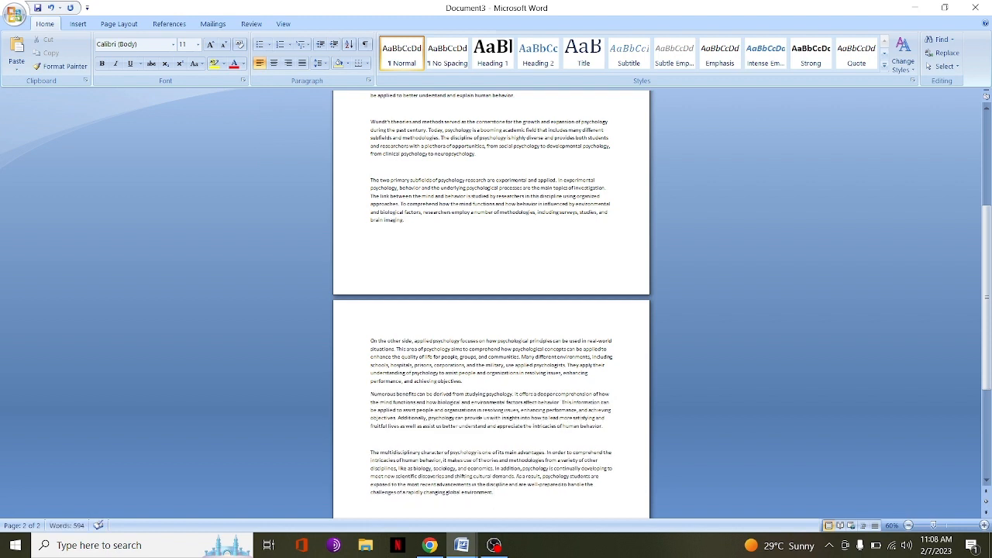
{"action": "left_click", "coordinate": [426, 439]}
{"action": "key", "text": "BackSpace"}
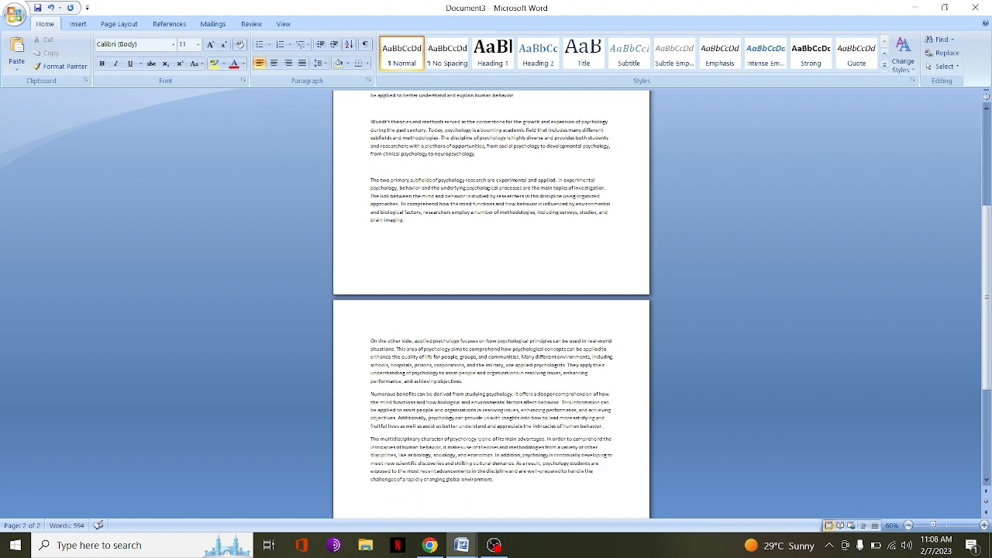
{"action": "left_click", "coordinate": [395, 254]}
{"action": "key", "text": "Delete"}
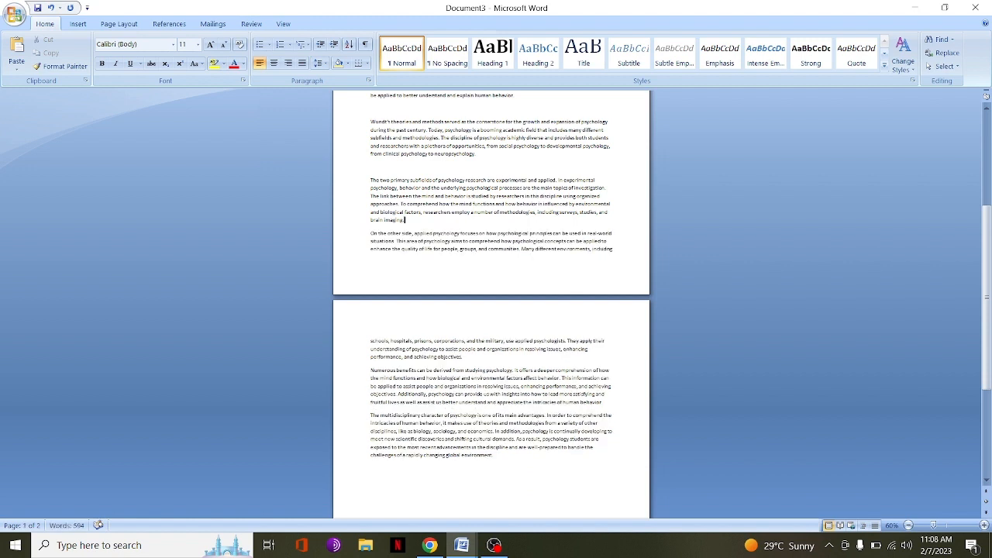
{"action": "left_click", "coordinate": [394, 168]}
{"action": "key", "text": "BackSpace"}
{"action": "left_click", "coordinate": [366, 107]}
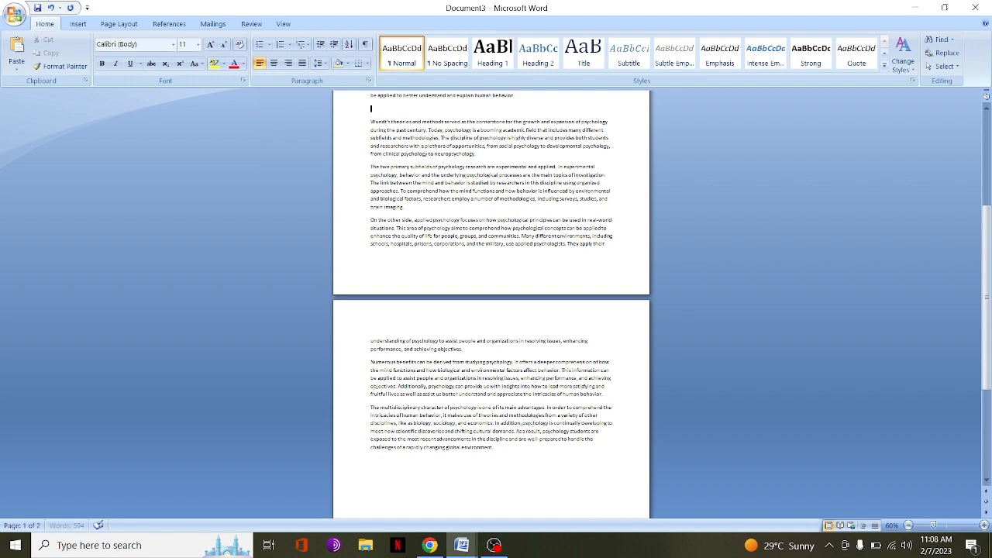
{"action": "key", "text": "BackSpace"}
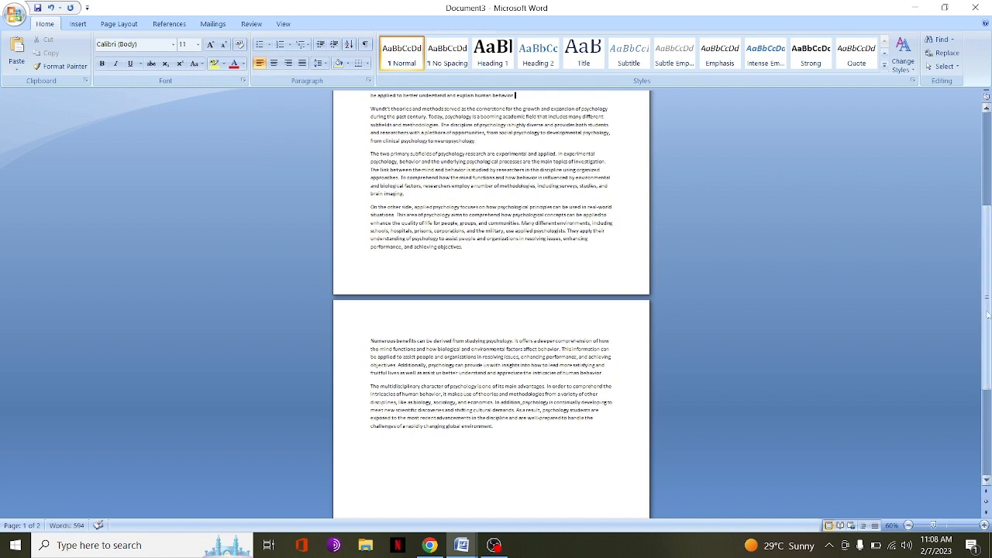
{"action": "left_click_drag", "start_coordinate": [987, 315], "coordinate": [987, 212]}
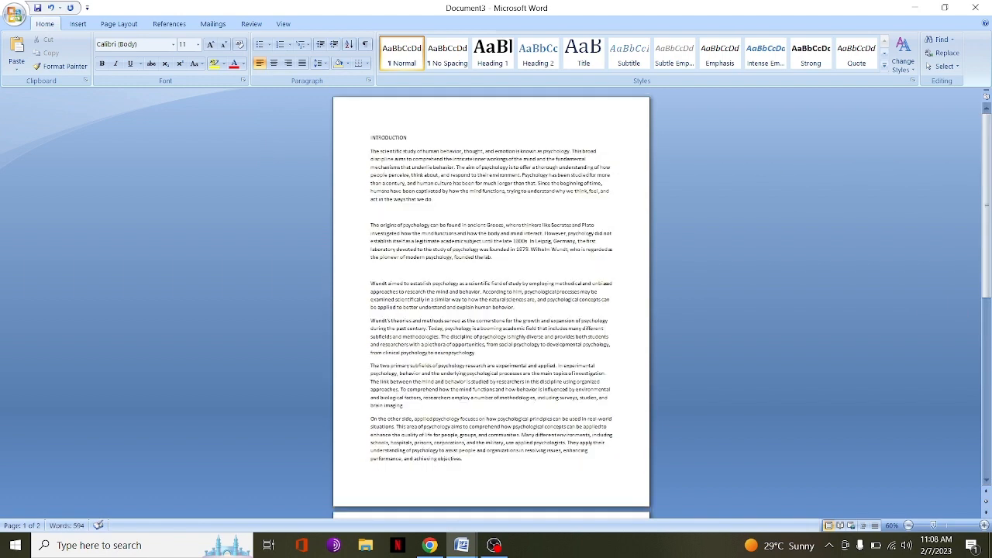
{"action": "key", "text": "BackSpace"}
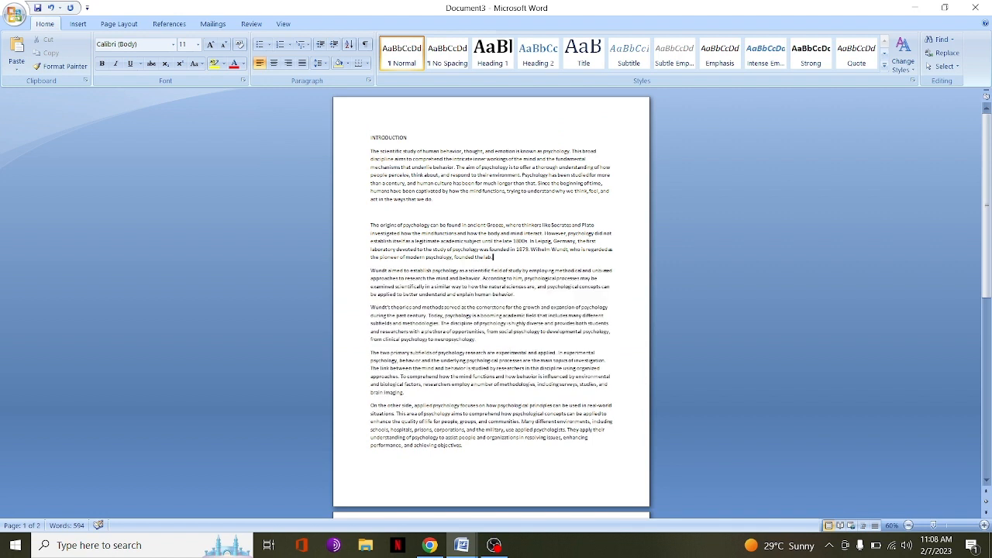
{"action": "key", "text": "BackSpace"}
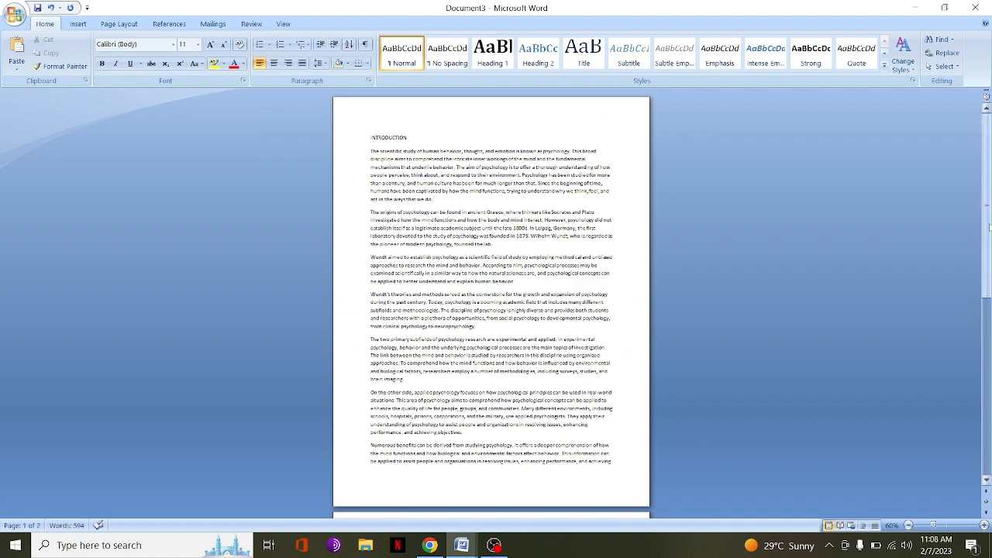
{"action": "left_click_drag", "start_coordinate": [987, 225], "coordinate": [987, 190]}
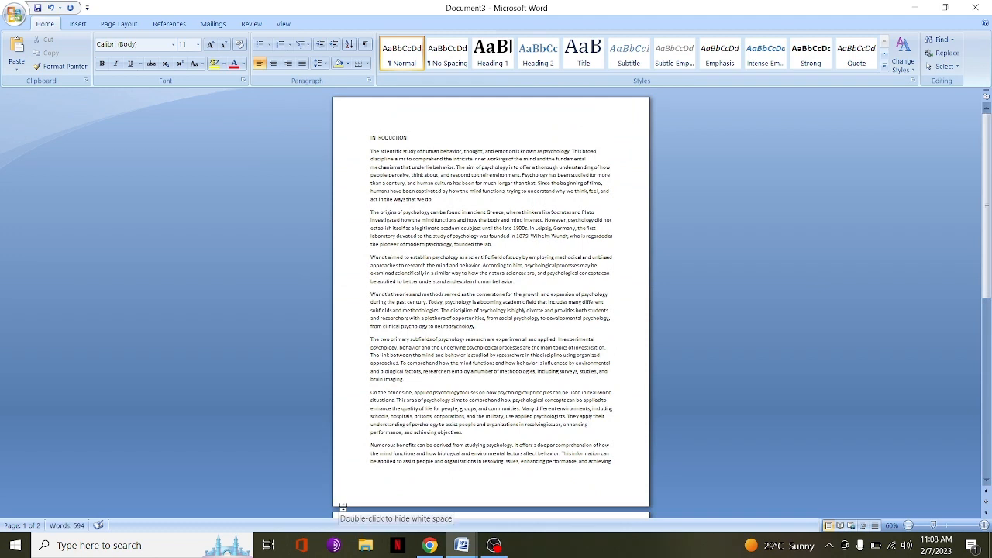
Justify the text of the whole document, including the INTRODUCTION heading
{"action": "key", "text": "ctrl+a"}
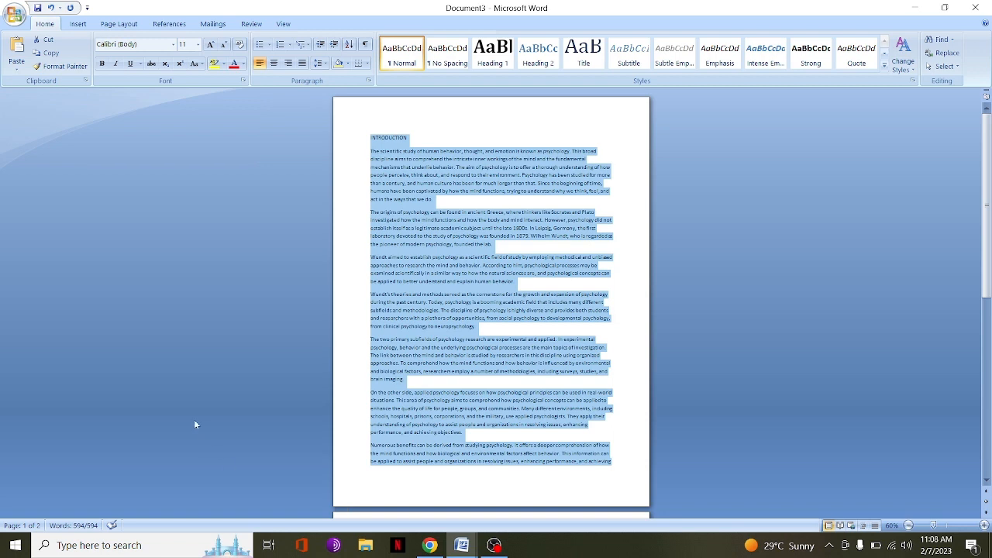
{"action": "left_click", "coordinate": [302, 63]}
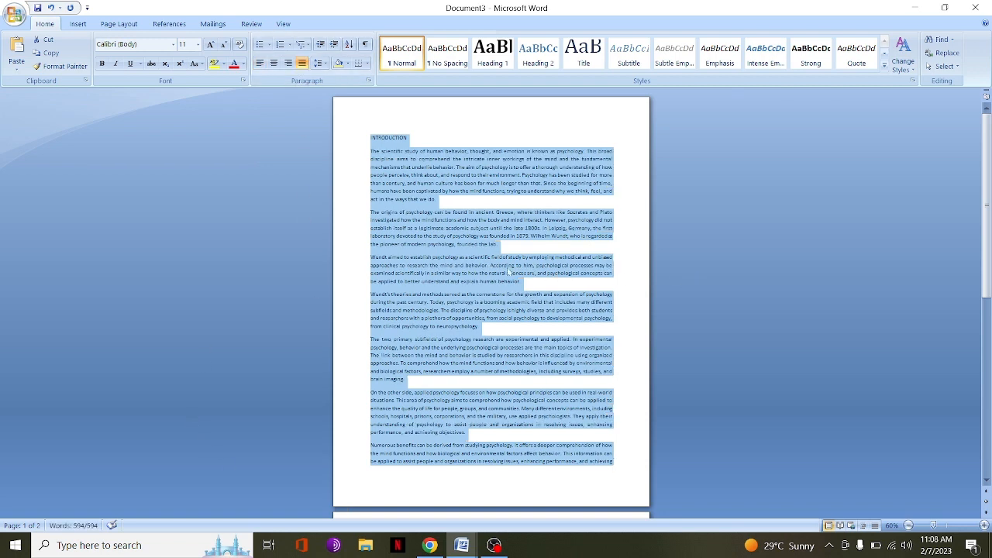
Review the document's page setup options for margins, paper and layout, and close the dialog
{"action": "left_click", "coordinate": [117, 26]}
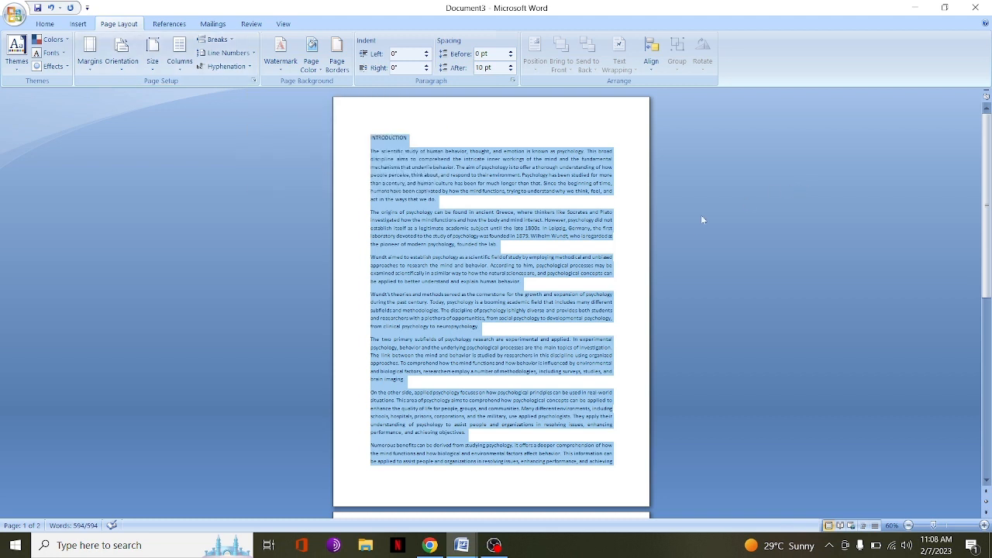
{"action": "left_click", "coordinate": [678, 227]}
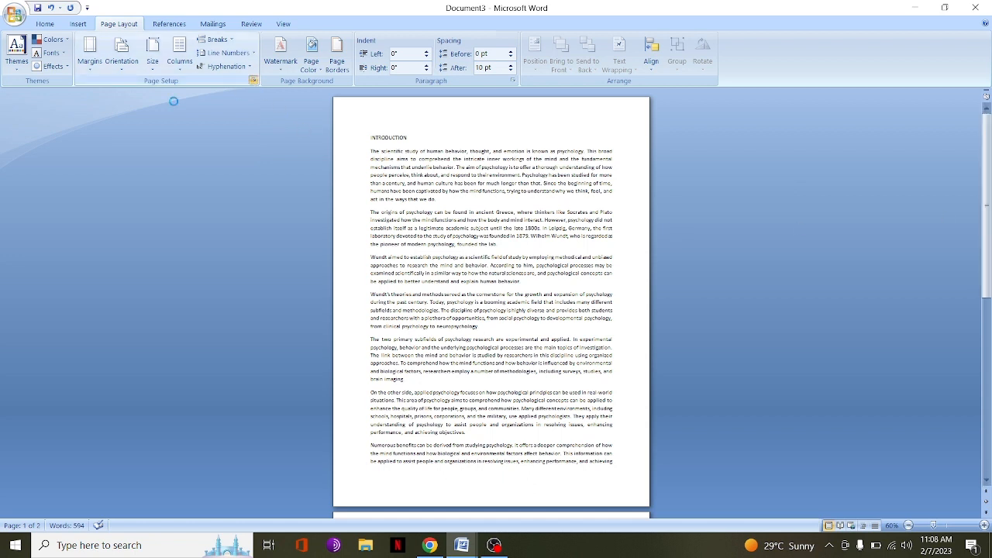
{"action": "left_click", "coordinate": [253, 81]}
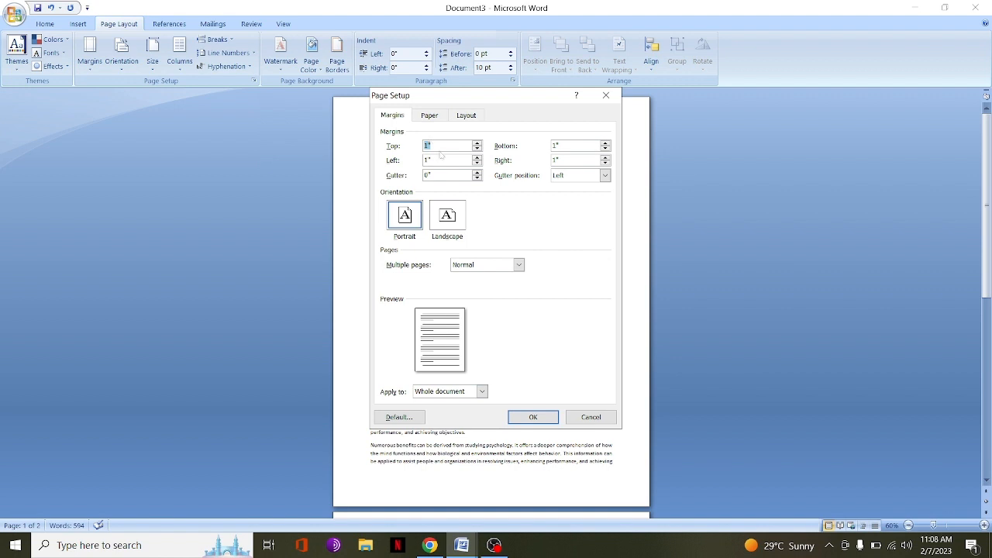
{"action": "left_click", "coordinate": [433, 118]}
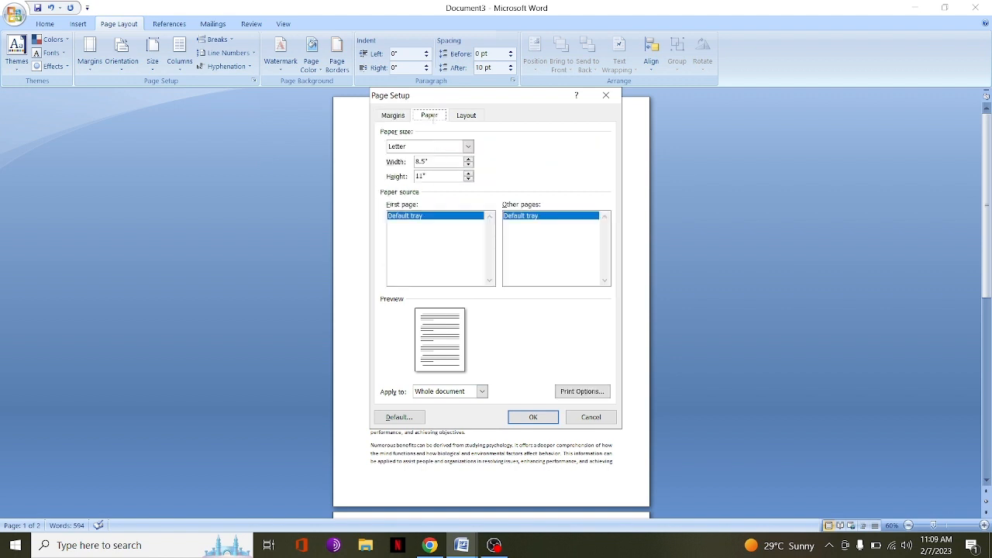
{"action": "left_click", "coordinate": [468, 118]}
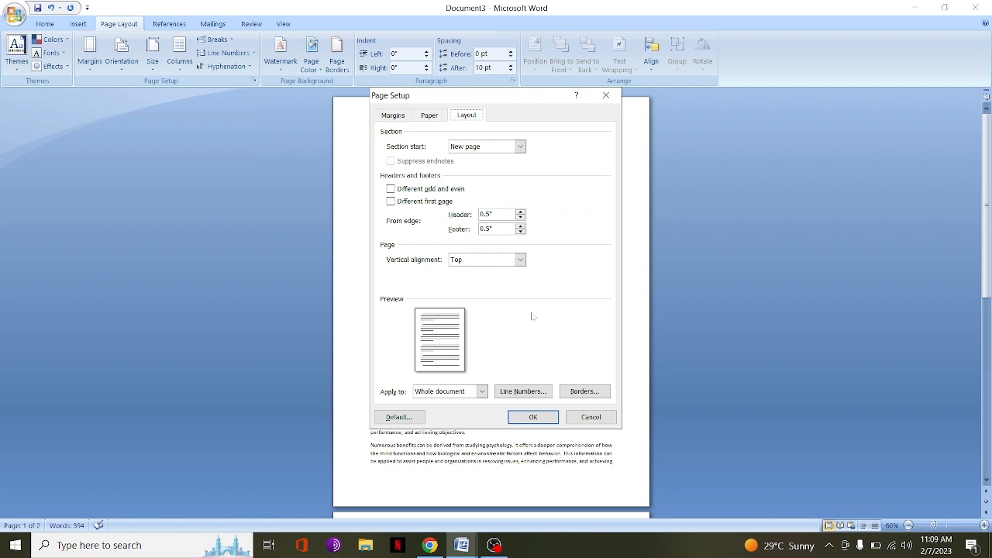
{"action": "left_click", "coordinate": [606, 96]}
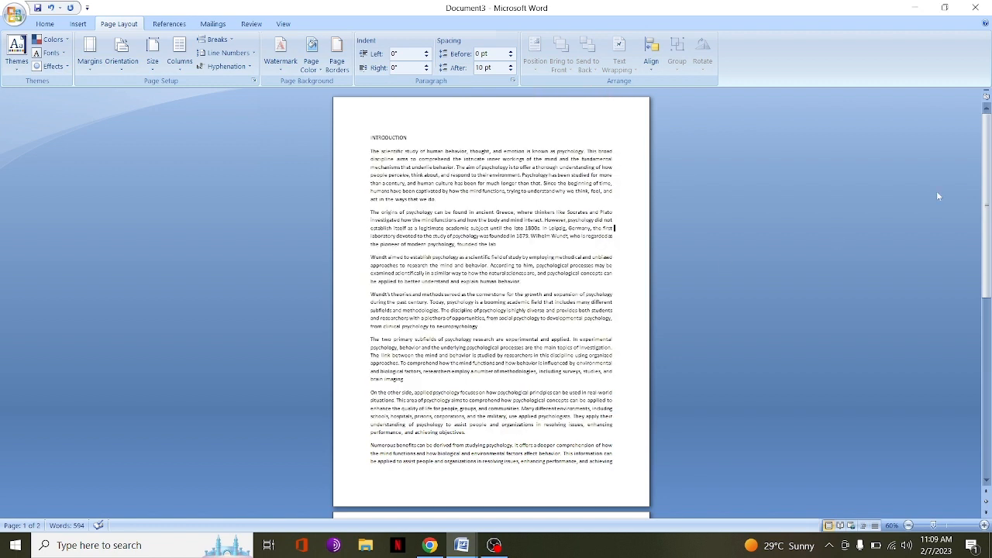
{"action": "left_click_drag", "start_coordinate": [986, 186], "coordinate": [990, 161]}
{"action": "left_click", "coordinate": [494, 545]}
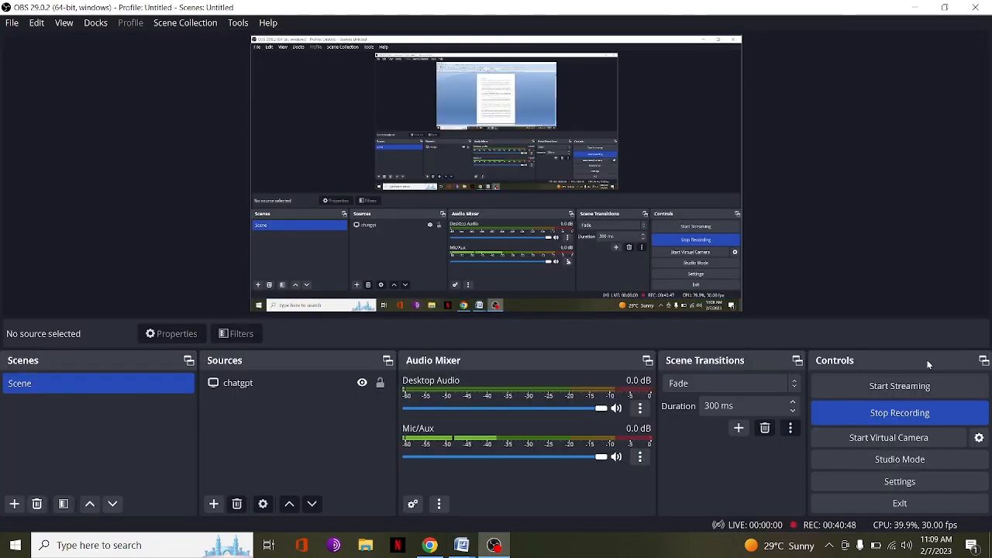